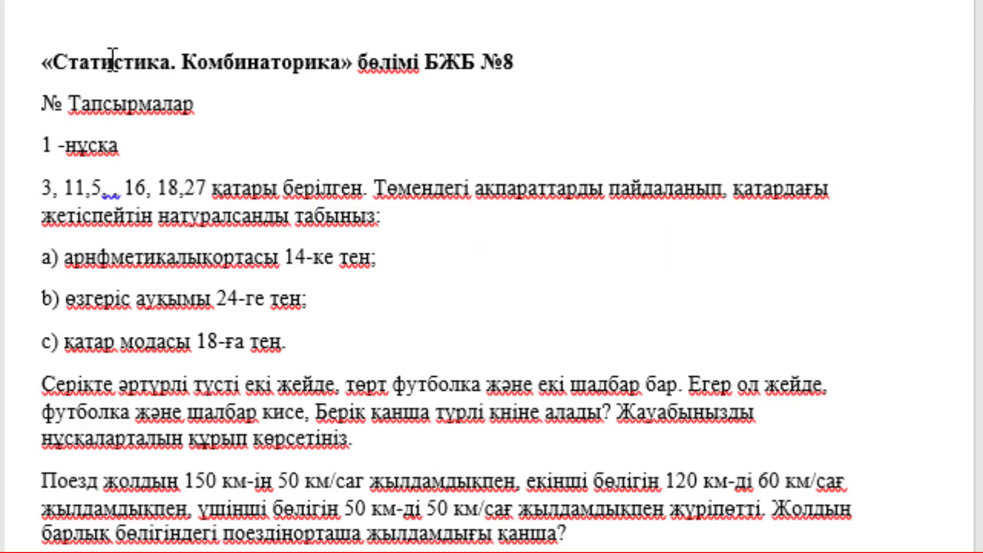
Select words in the test title and first question, then place the caret after part a)
{"action": "double_click", "coordinate": [110, 60]}
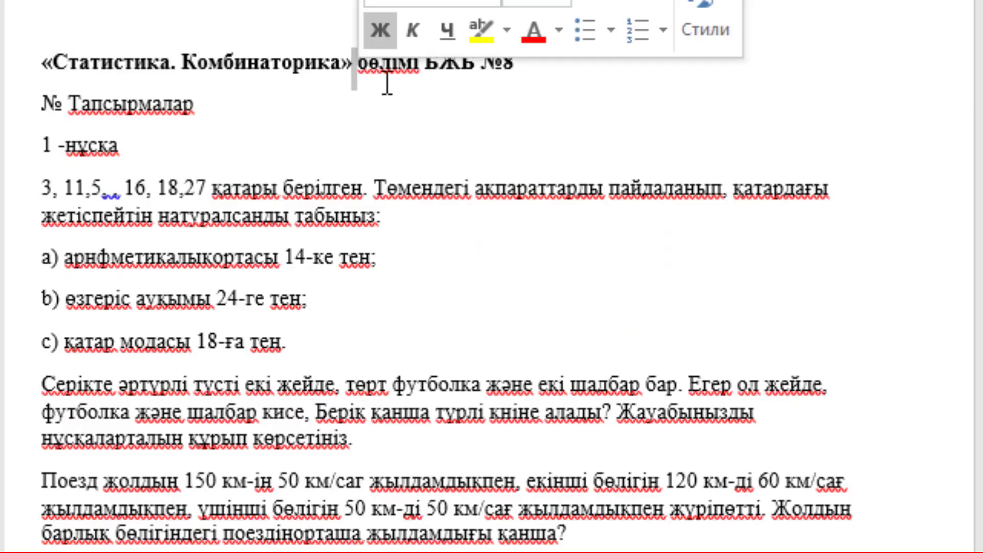
{"action": "double_click", "coordinate": [455, 61]}
{"action": "left_click", "coordinate": [124, 62]}
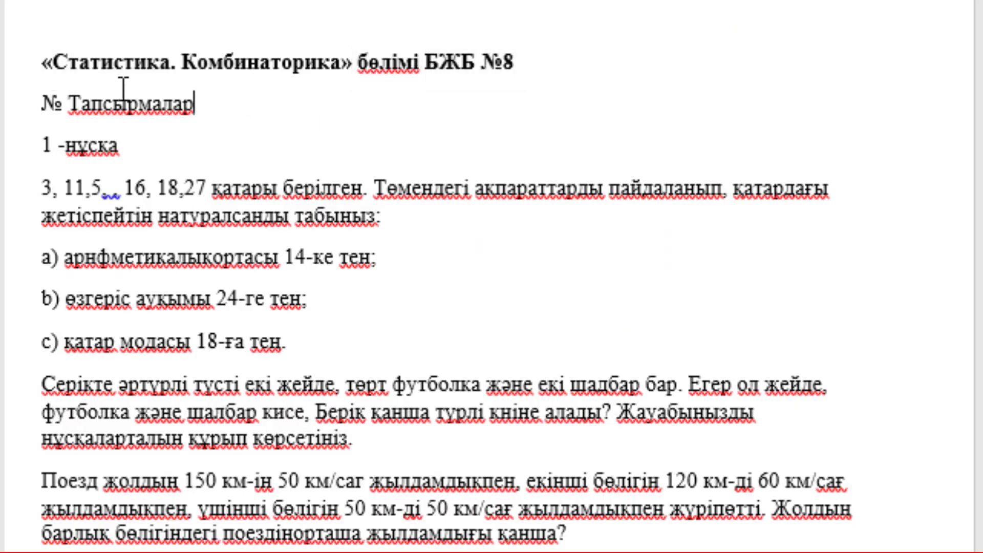
{"action": "left_click_drag", "start_coordinate": [45, 139], "coordinate": [119, 146]}
{"action": "left_click", "coordinate": [127, 187]}
{"action": "mouse_move", "coordinate": [41, 187]}
{"action": "left_mouse_down"}
{"action": "mouse_move", "coordinate": [187, 203]}
{"action": "mouse_move", "coordinate": [199, 187]}
{"action": "left_mouse_up"}
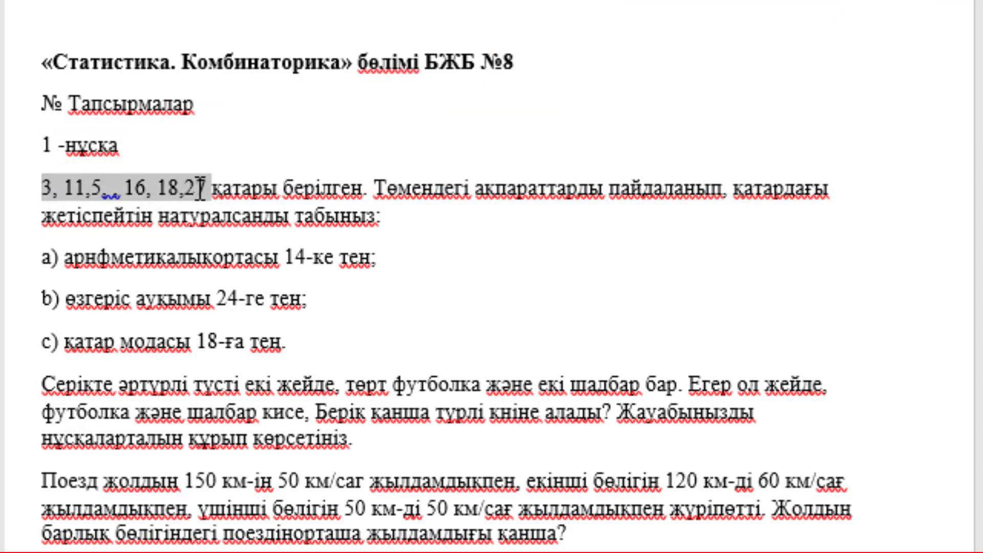
{"action": "left_click", "coordinate": [388, 214]}
{"action": "left_click", "coordinate": [389, 264]}
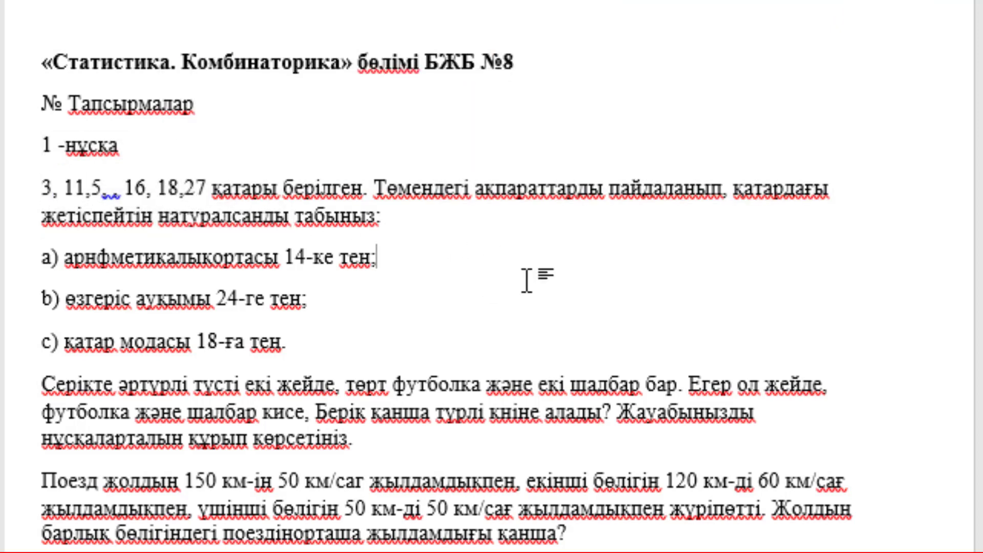
Add an unnumbered line 'x – белгісіз сан' under part a)
{"action": "key", "text": "Return"}
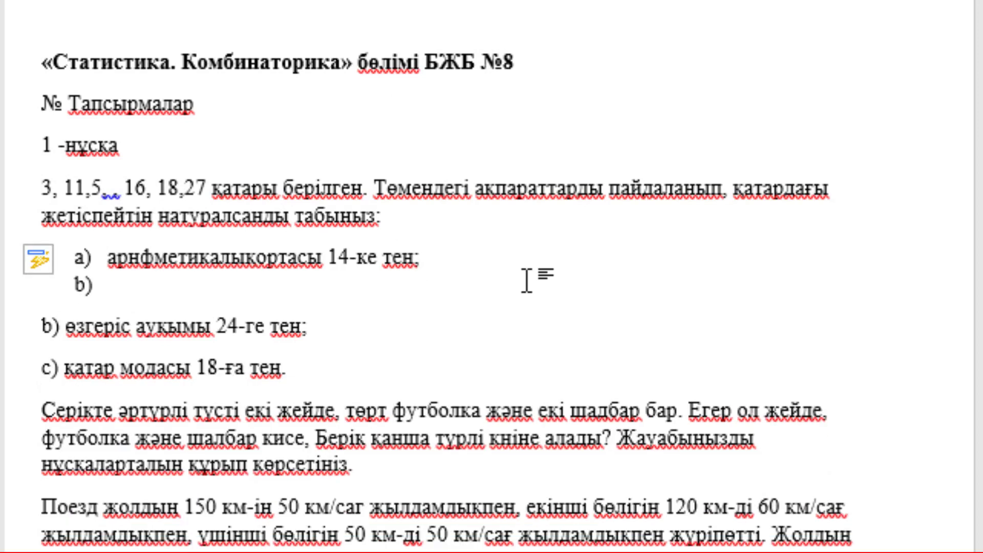
{"action": "type", "text": "("}
{"action": "key", "text": "BackSpace"}
{"action": "key", "text": "BackSpace"}
{"action": "type", "text": "x"}
{"action": "type", "text": " - бел"}
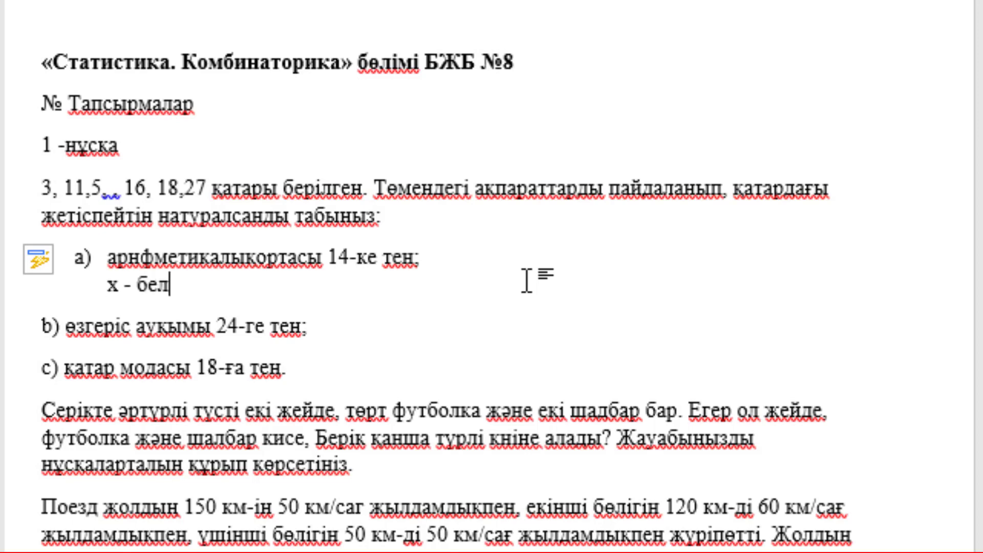
{"action": "type", "text": "гісіх"}
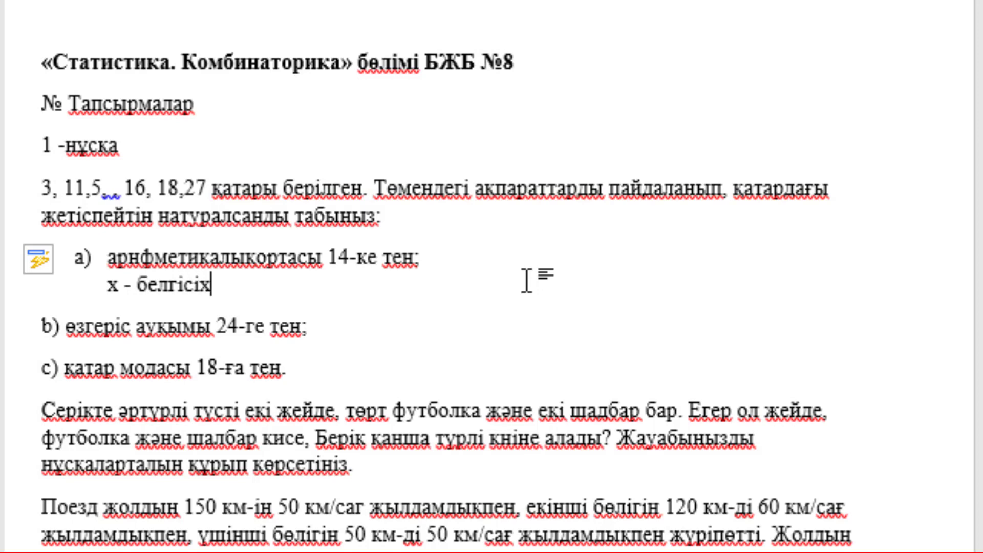
{"action": "key", "text": "BackSpace"}
{"action": "type", "text": "з сан"}
On the next line, write the mean equation (3 + 11 + 5 + x + 16 + 18 + 27)/7 =
{"action": "key", "text": "Return"}
{"action": "type", "text": "("}
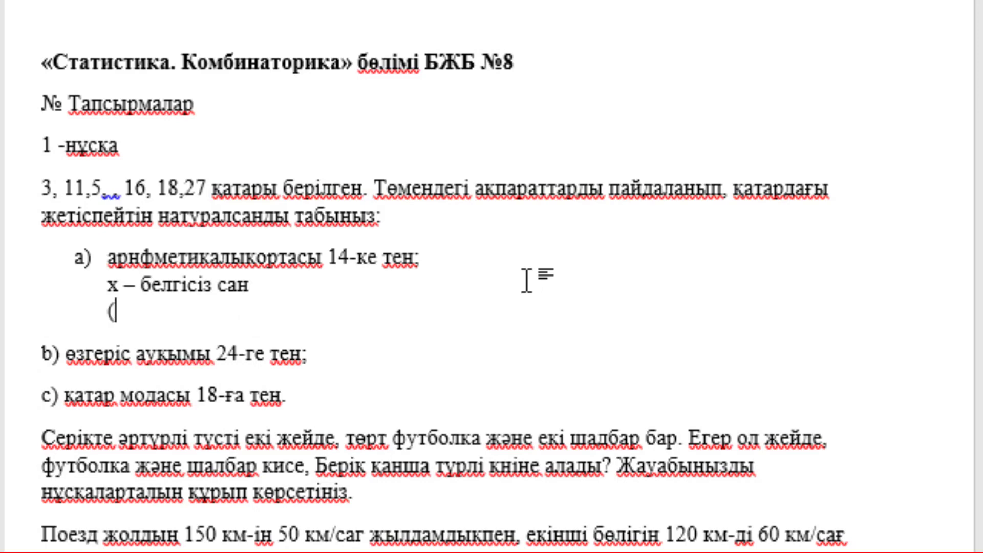
{"action": "type", "text": "3 +"}
{"action": "type", "text": " 11 + 5 "}
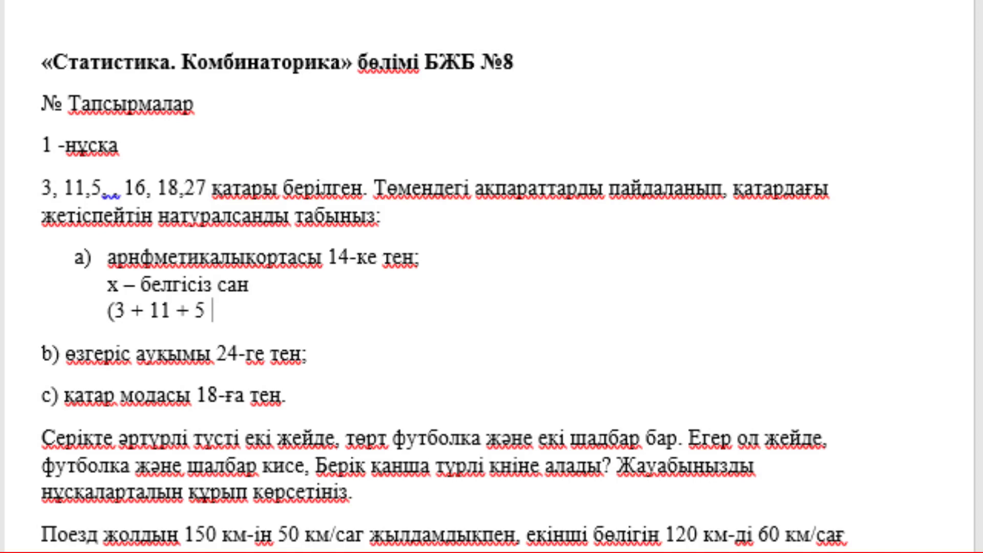
{"action": "type", "text": "+ x + 1"}
{"action": "type", "text": "6"}
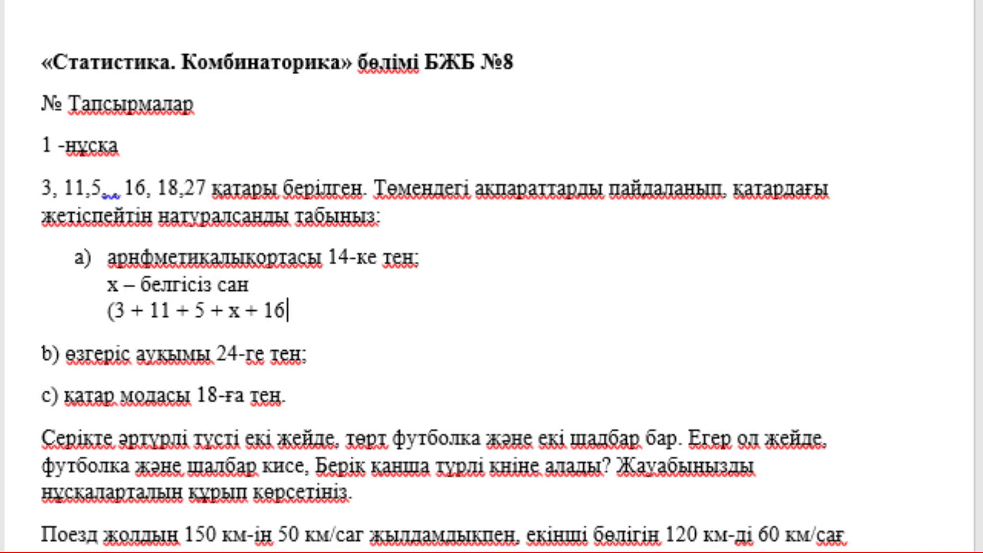
{"action": "type", "text": " + 18"}
{"action": "type", "text": " + 27"}
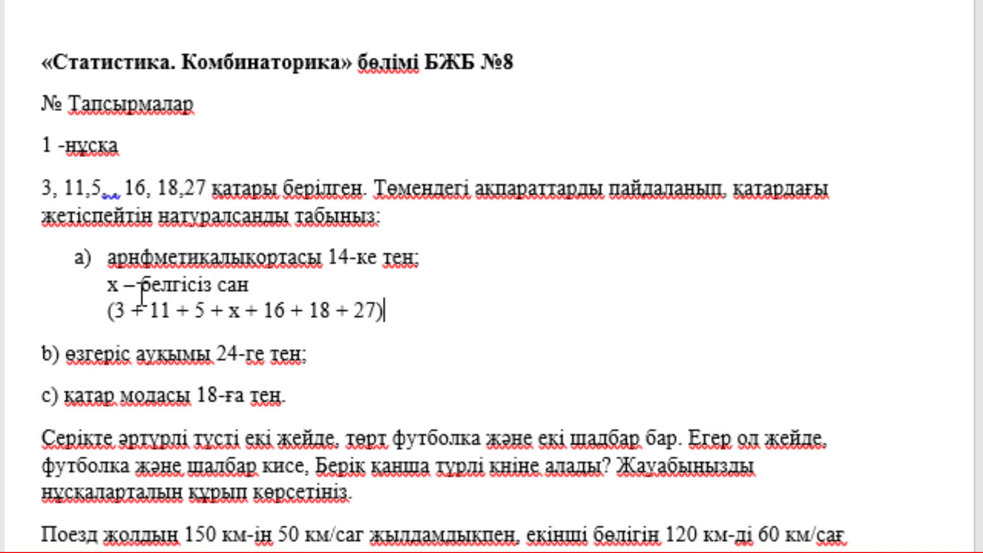
{"action": "left_click", "coordinate": [229, 310]}
{"action": "left_click", "coordinate": [321, 310]}
{"action": "left_click", "coordinate": [365, 310]}
{"action": "left_click", "coordinate": [404, 312]}
{"action": "type", "text": "/7 ="}
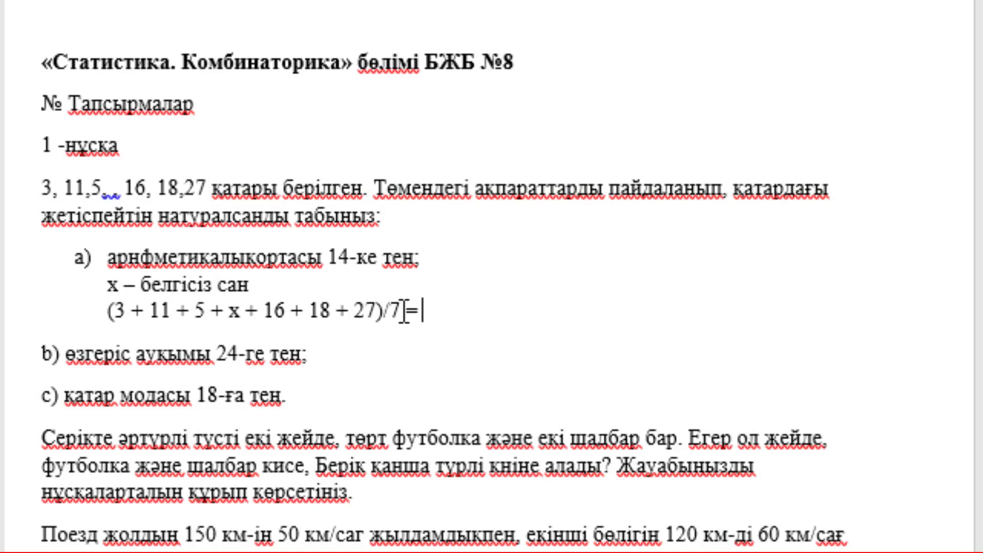
Fix the misspelled Арнфметикалық in part a) by replacing a wrong letter with қ and deleting the stray н
{"action": "left_click_drag", "start_coordinate": [329, 257], "coordinate": [357, 257]}
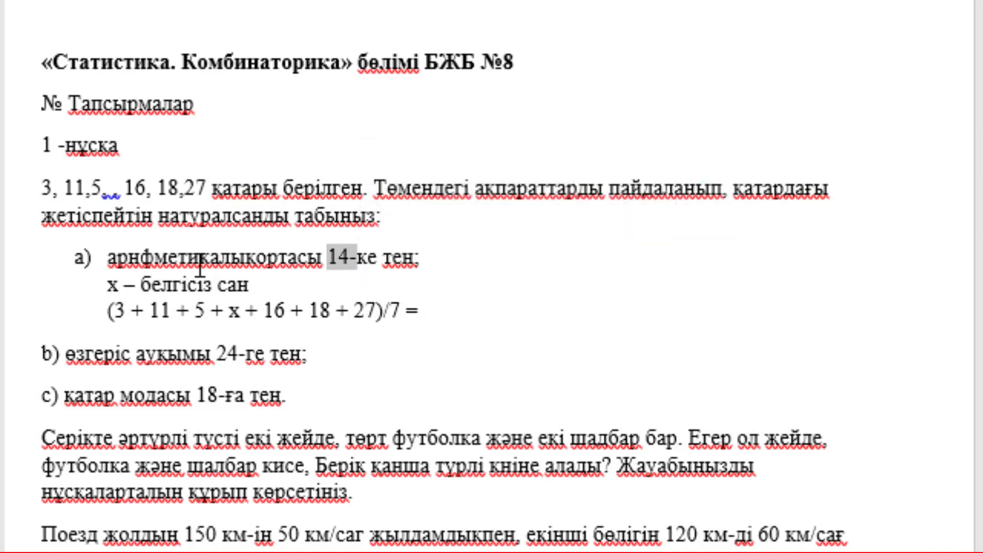
{"action": "left_click", "coordinate": [263, 258]}
{"action": "key", "text": "BackSpace"}
{"action": "type", "text": "қ"}
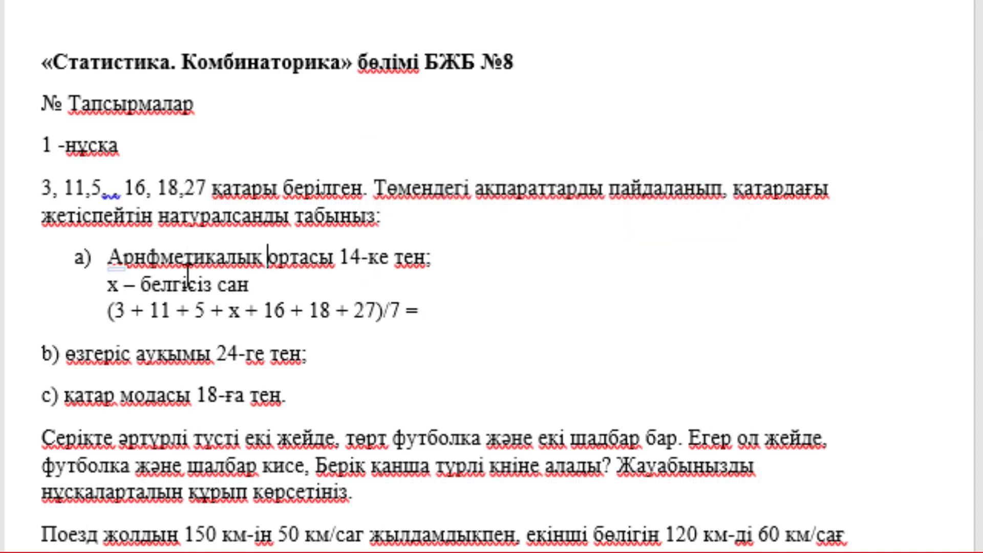
{"action": "left_click", "coordinate": [146, 258]}
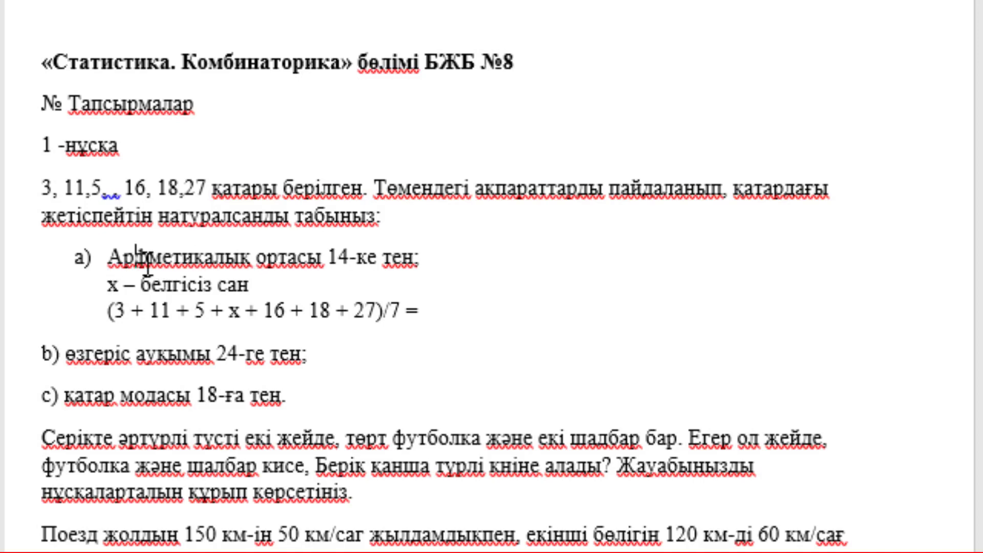
{"action": "key", "text": "BackSpace"}
Insert the missing и in the word after checking spelling suggestions, then go to the equation's end
{"action": "left_click", "coordinate": [173, 256]}
{"action": "right_click", "coordinate": [221, 263]}
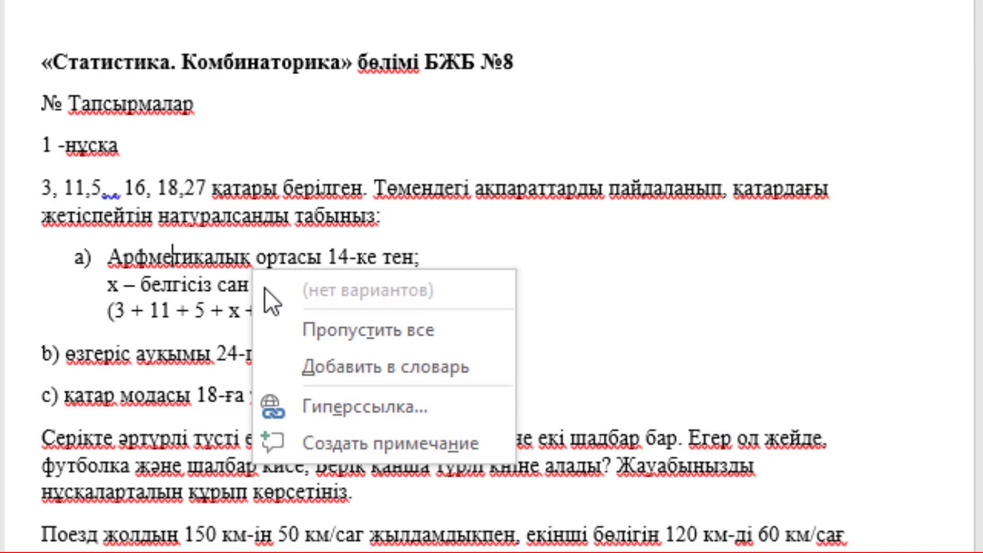
{"action": "left_click", "coordinate": [231, 260]}
{"action": "right_click", "coordinate": [232, 260]}
{"action": "left_click", "coordinate": [180, 253]}
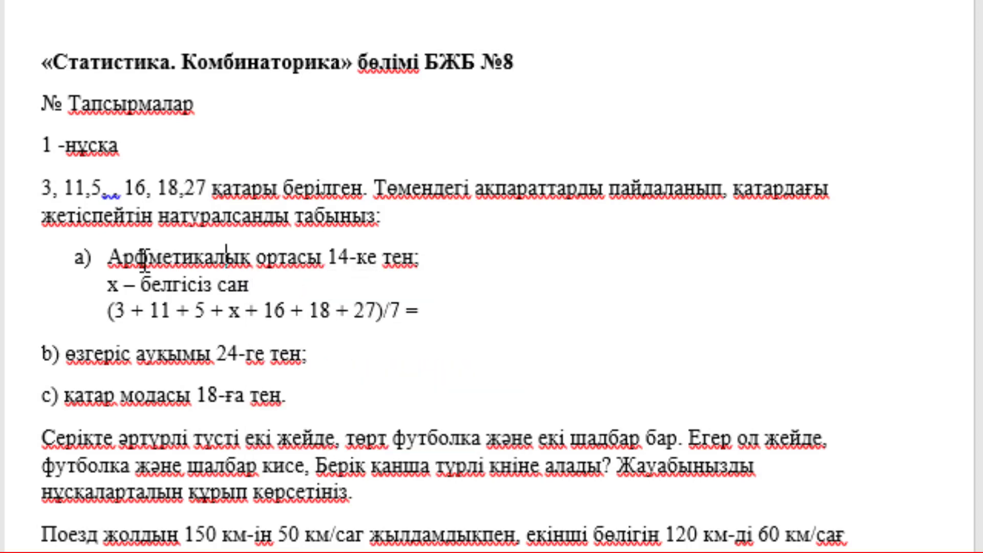
{"action": "type", "text": "и"}
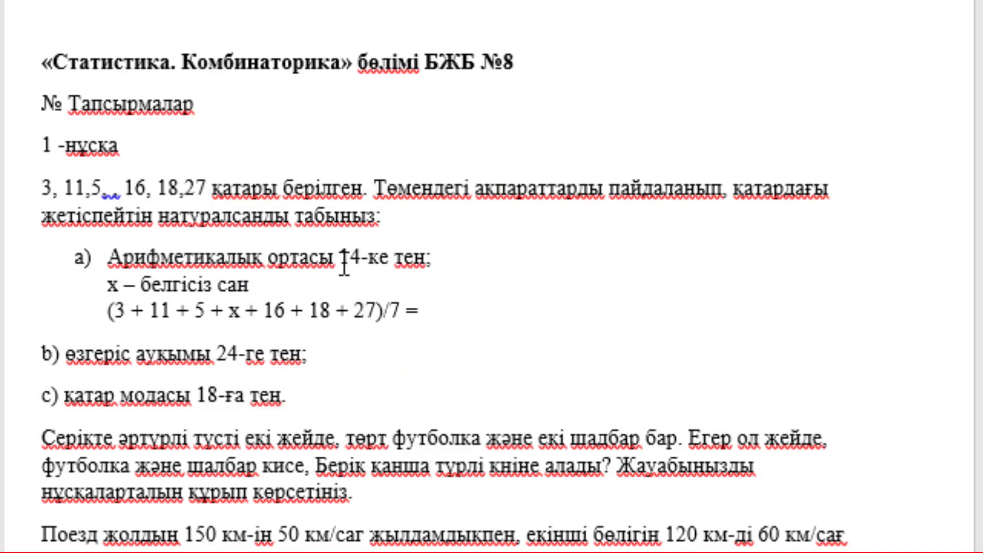
{"action": "left_click_drag", "start_coordinate": [340, 256], "coordinate": [350, 256]}
{"action": "left_click", "coordinate": [434, 311]}
Finish the mean equation with 14 and start a new line beneath it
{"action": "type", "text": "14"}
{"action": "key", "text": "Return"}
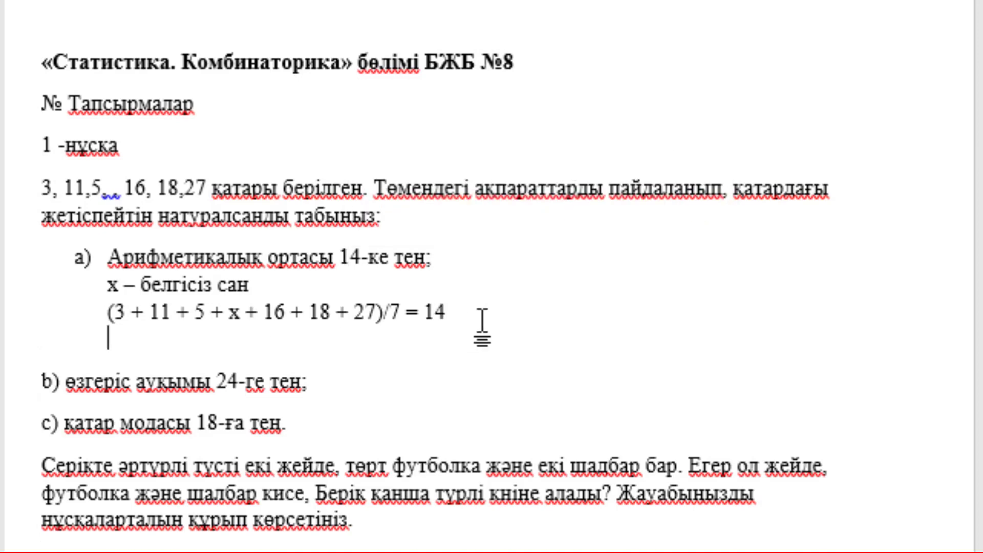
{"action": "left_click_drag", "start_coordinate": [121, 313], "coordinate": [367, 316]}
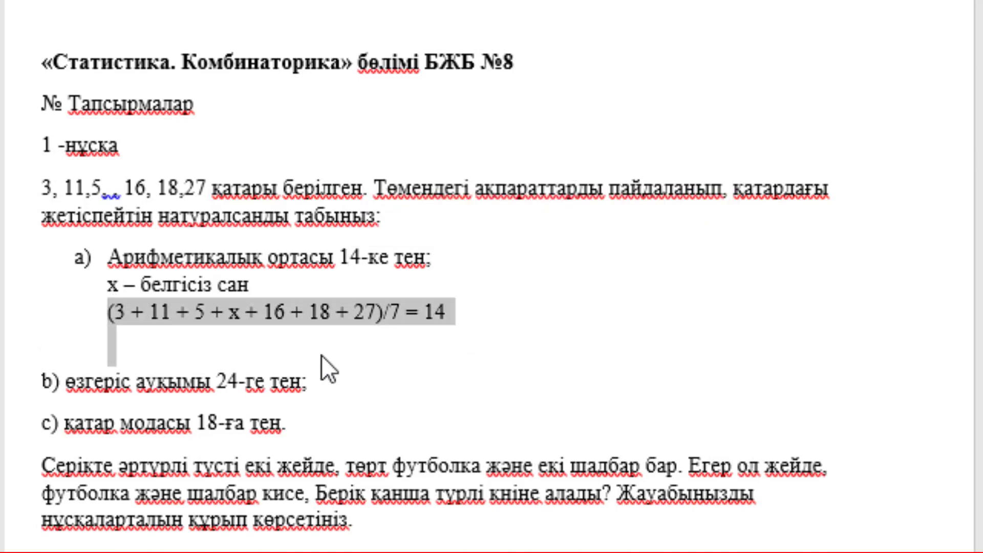
{"action": "left_click", "coordinate": [154, 342]}
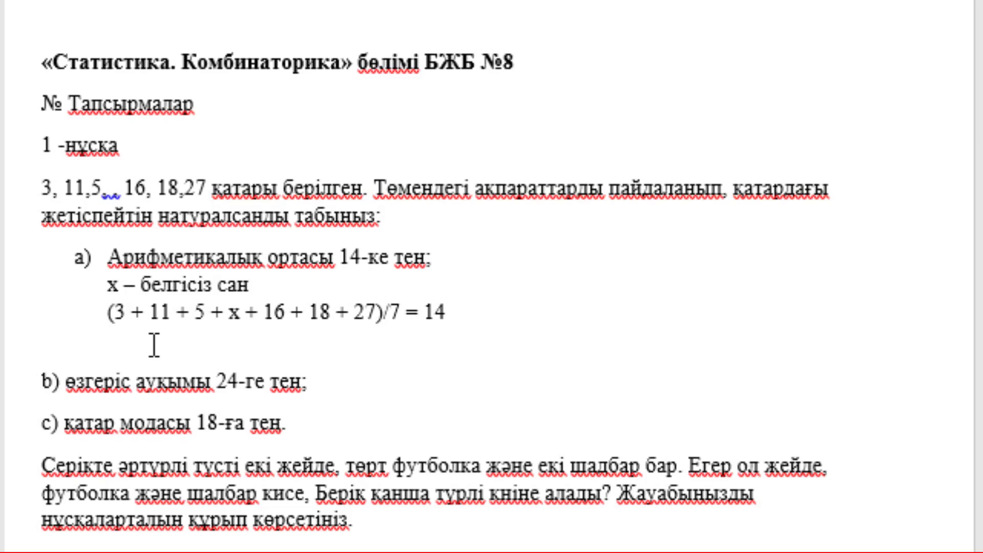
Add the working lines 80 + x = 14…7 and 80 + x = 98
{"action": "type", "text": "80 +"}
{"action": "type", "text": " x = 1"}
{"action": "type", "text": "4"}
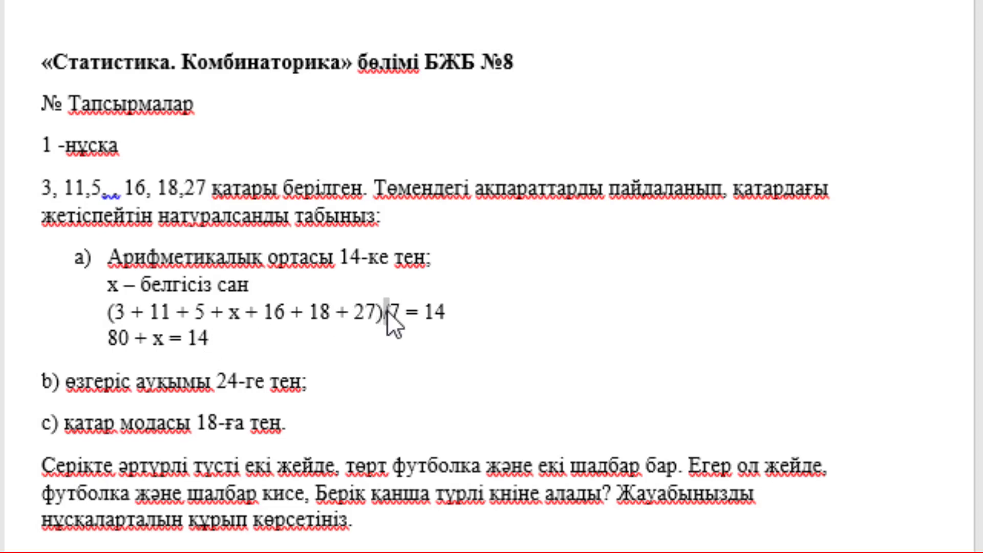
{"action": "left_click", "coordinate": [463, 309]}
{"action": "double_click", "coordinate": [396, 311]}
{"action": "left_click", "coordinate": [297, 342]}
{"action": "type", "text": "7"}
{"action": "key", "text": "Return"}
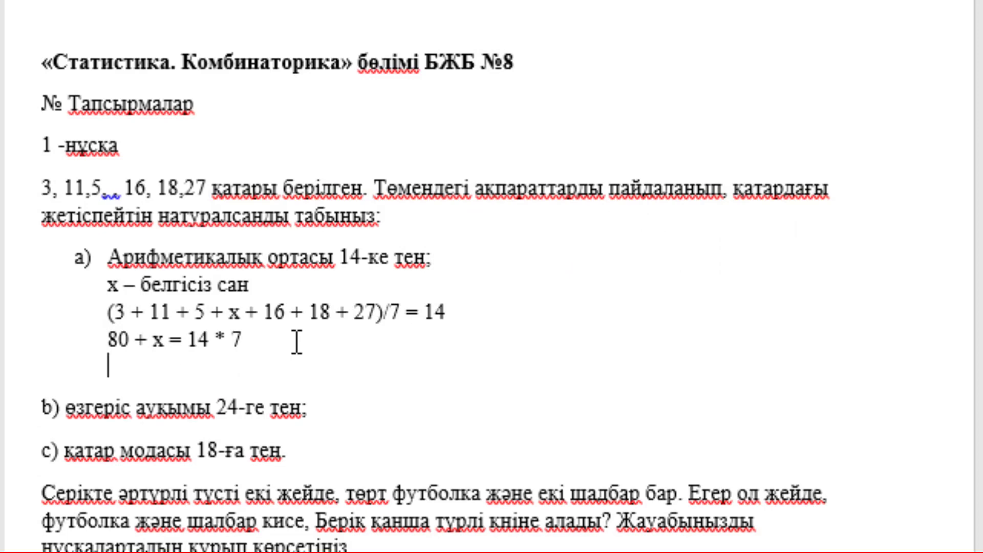
{"action": "type", "text": "80 +"}
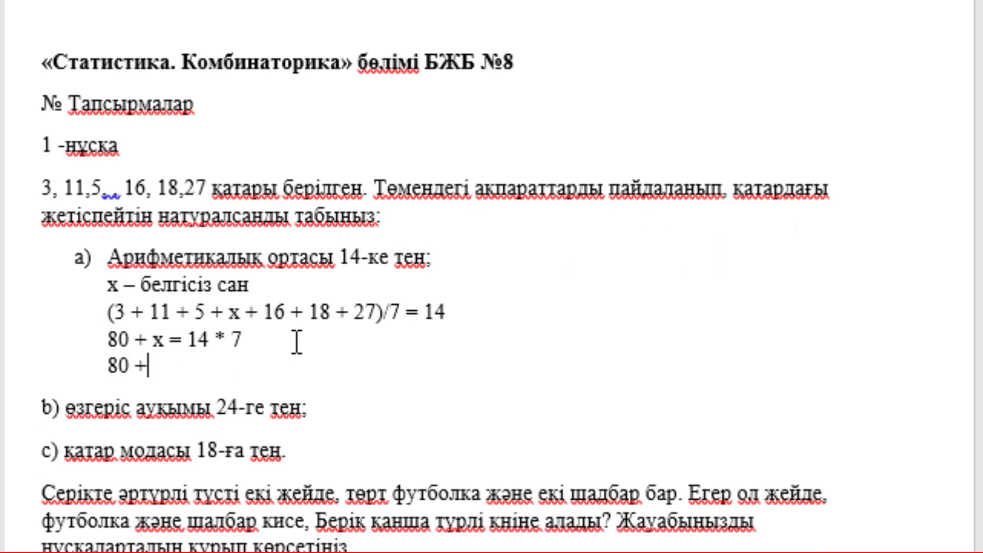
{"action": "type", "text": " x = "}
{"action": "type", "text": "98"}
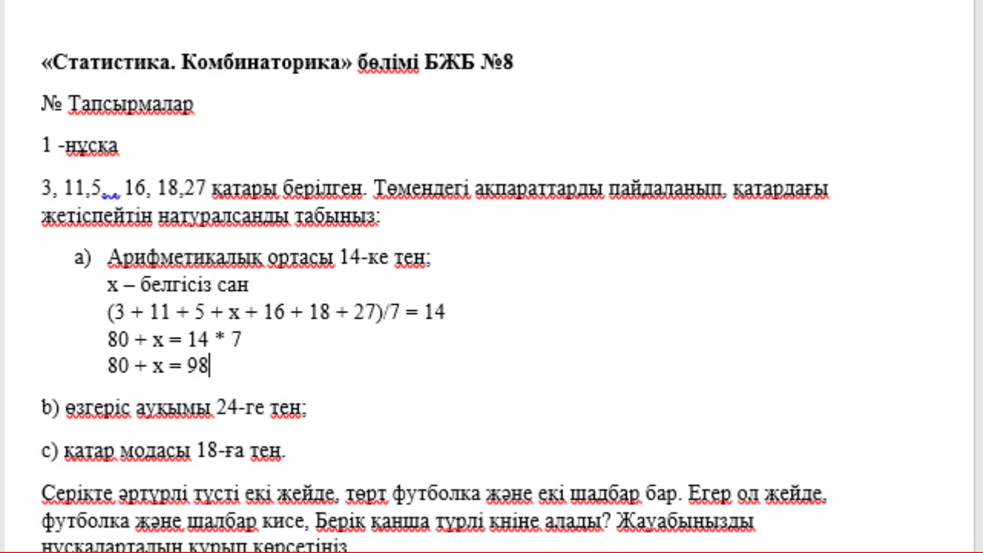
Add the lines x = 98 - 80 and x = 18 to the solution
{"action": "key", "text": "Return"}
{"action": "type", "text": "ч"}
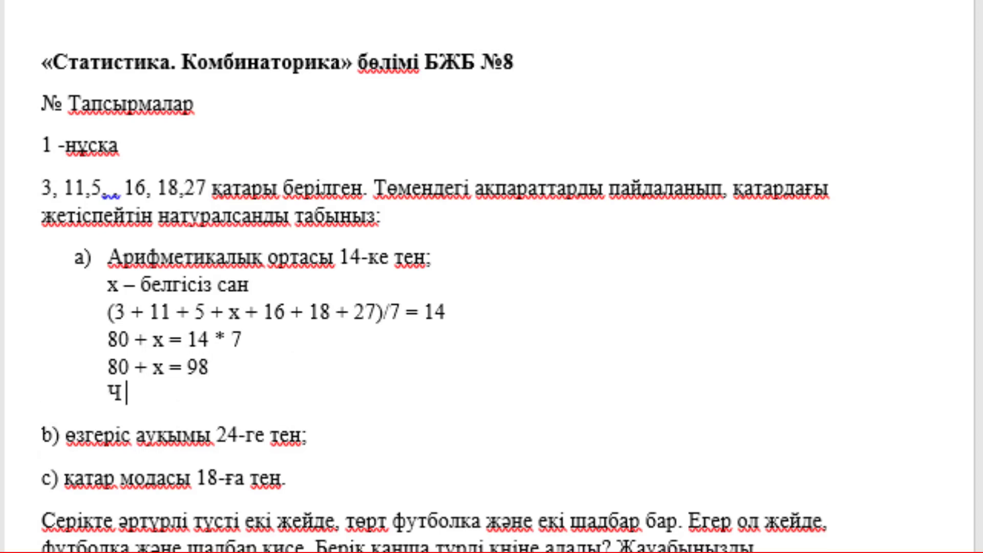
{"action": "key", "text": "BackSpace"}
{"action": "type", "text": "x"}
{"action": "key", "text": "BackSpace"}
{"action": "key", "text": "BackSpace"}
{"action": "type", "text": "x = "}
{"action": "type", "text": "9"}
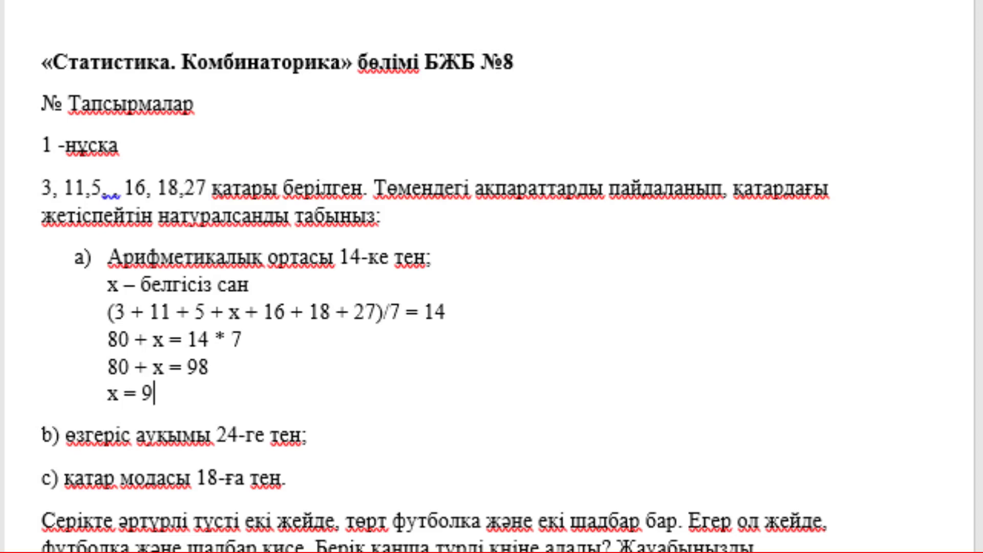
{"action": "type", "text": "8 -"}
{"action": "type", "text": "80"}
{"action": "key", "text": "Return"}
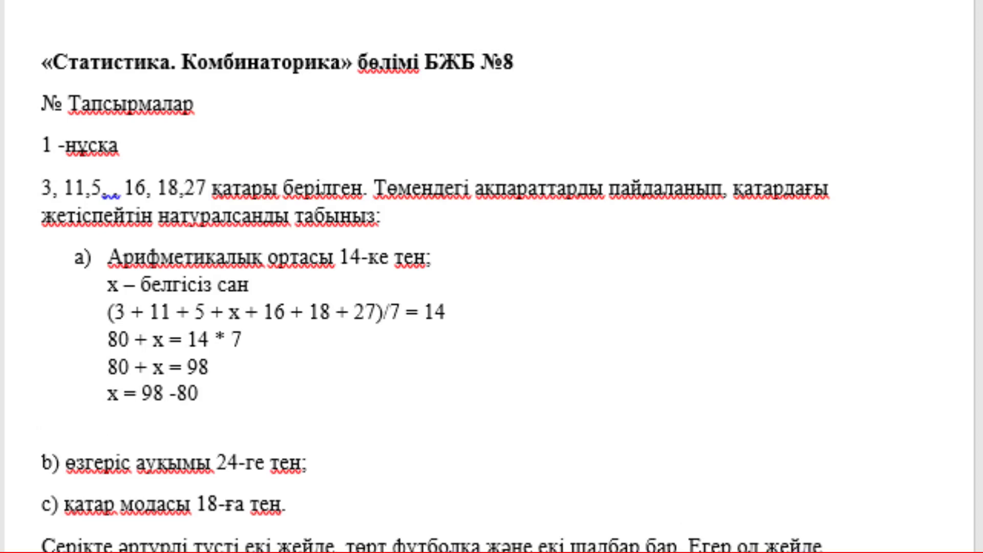
{"action": "type", "text": "x"}
{"action": "type", "text": " = "}
{"action": "type", "text": "18"}
Tidy the spacing in x = 98 - 80 and place the caret at the end of condition b
{"action": "left_click", "coordinate": [177, 393]}
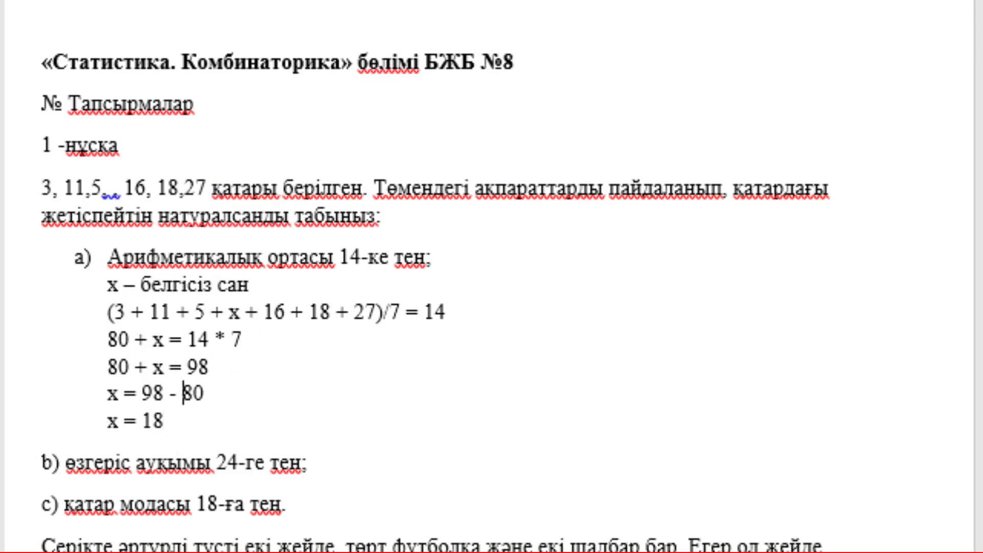
{"action": "scroll", "coordinate": [213, 383], "scroll_direction": "down", "scroll_amount": 3}
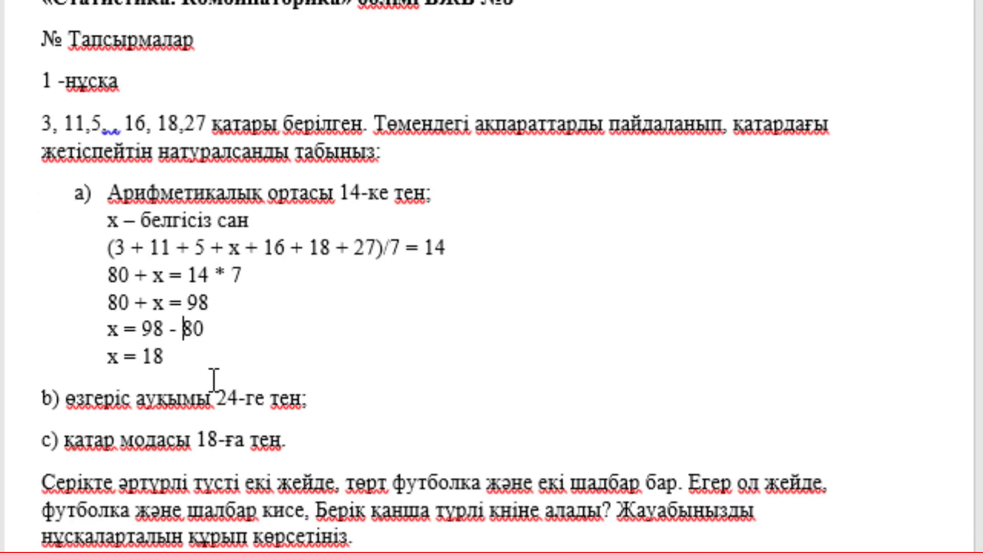
{"action": "left_click_drag", "start_coordinate": [142, 354], "coordinate": [153, 354]}
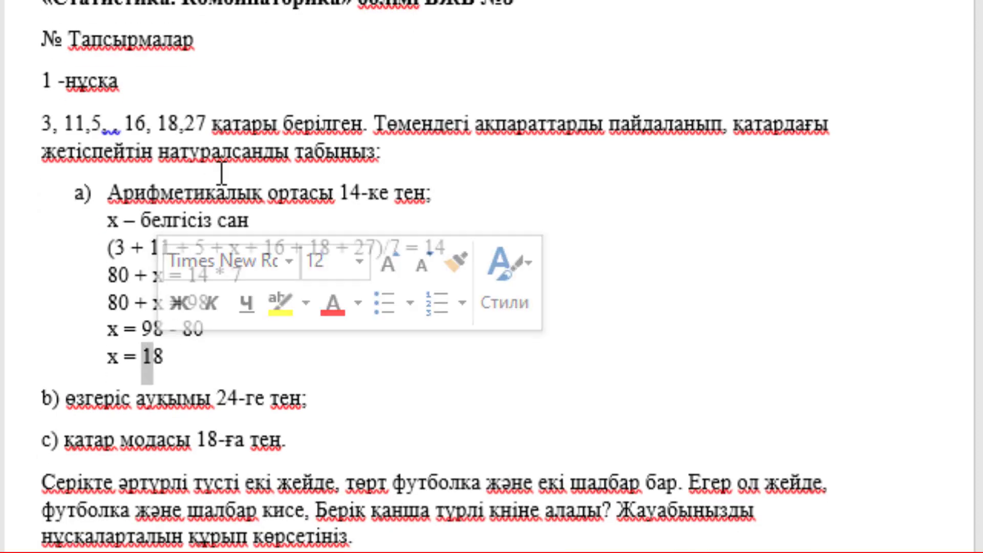
{"action": "key", "text": "End"}
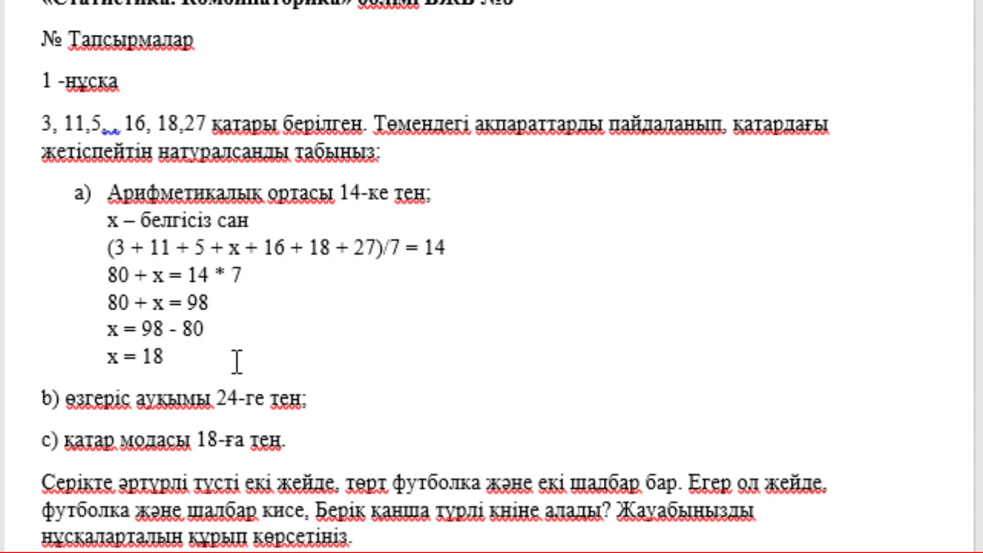
{"action": "left_click", "coordinate": [309, 399]}
Start an unnumbered line under condition b and write x + 6 = 24
{"action": "key", "text": "Return"}
{"action": "key", "text": "BackSpace"}
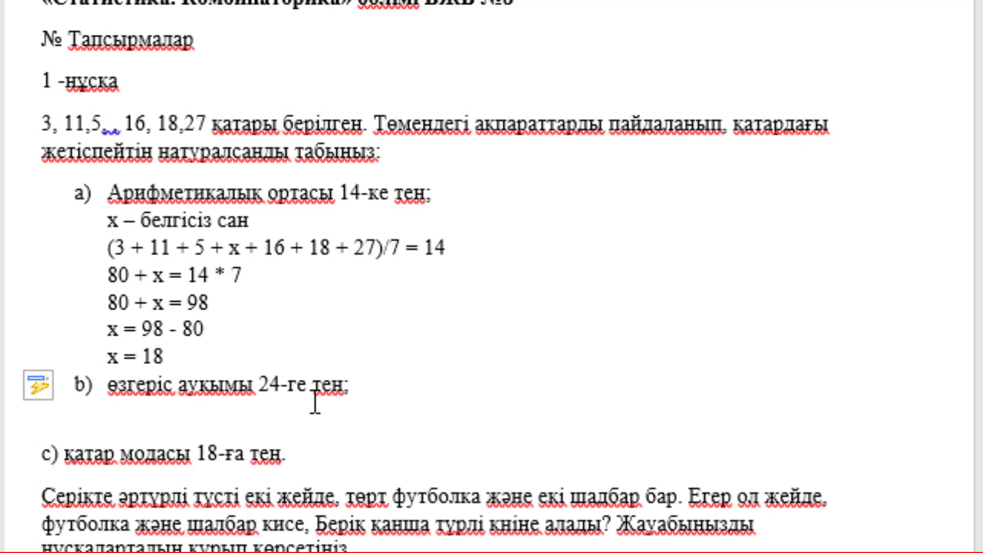
{"action": "type", "text": "ч"}
{"action": "key", "text": "BackSpace"}
{"action": "type", "text": "x"}
{"action": "key", "text": "BackSpace"}
{"action": "type", "text": "+"}
{"action": "type", "text": " б"}
{"action": "type", "text": " = "}
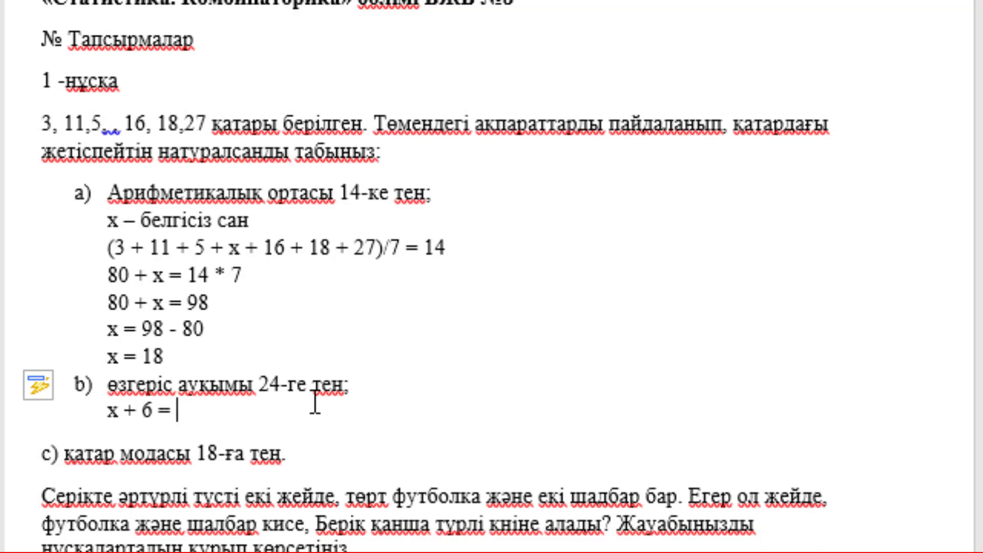
{"action": "type", "text": "24"}
Add the working lines x = 24 – 6 and = 18 beneath it
{"action": "key", "text": "Return"}
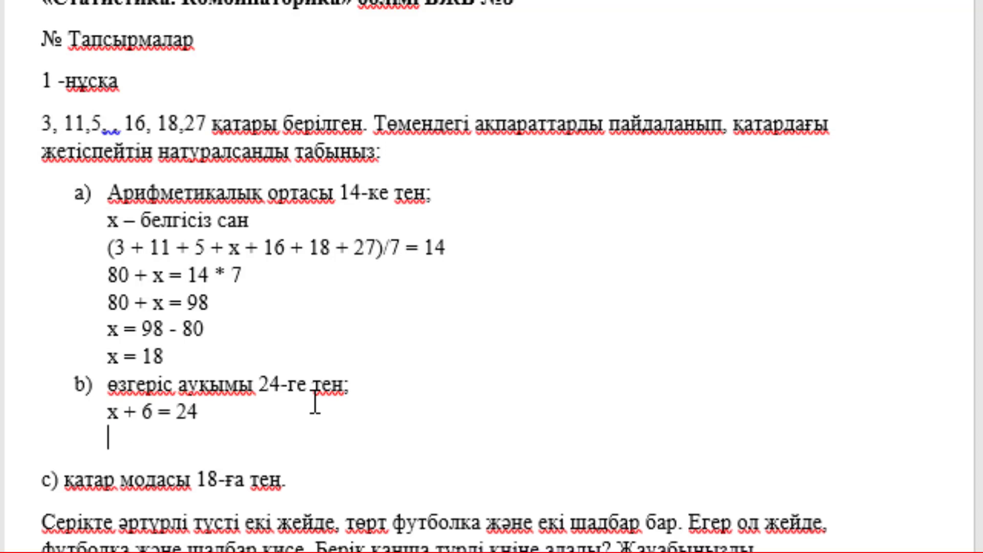
{"action": "type", "text": "c"}
{"action": "key", "text": "BackSpace"}
{"action": "type", "text": "ч"}
{"action": "key", "text": "BackSpace"}
{"action": "key", "text": "BackSpace"}
{"action": "type", "text": "x = "}
{"action": "type", "text": "24 -6"}
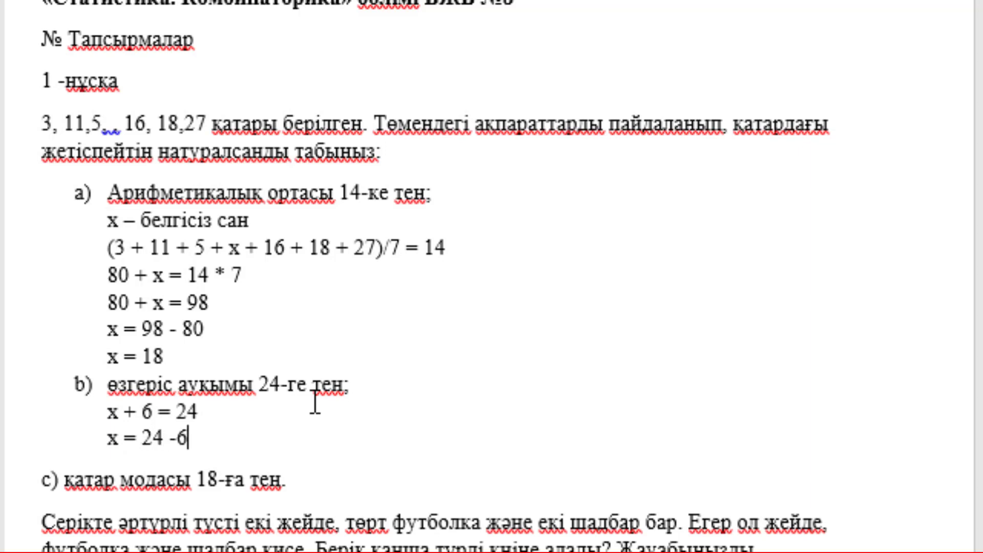
{"action": "key", "text": "BackSpace"}
{"action": "type", "text": "6"}
{"action": "key", "text": "Return"}
{"action": "type", "text": "ч "}
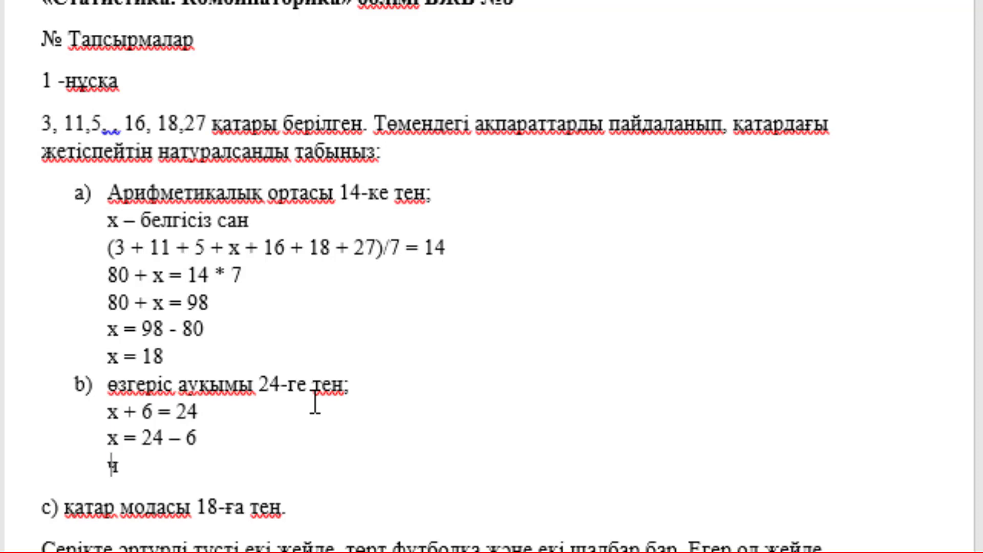
{"action": "type", "text": "= 18"}
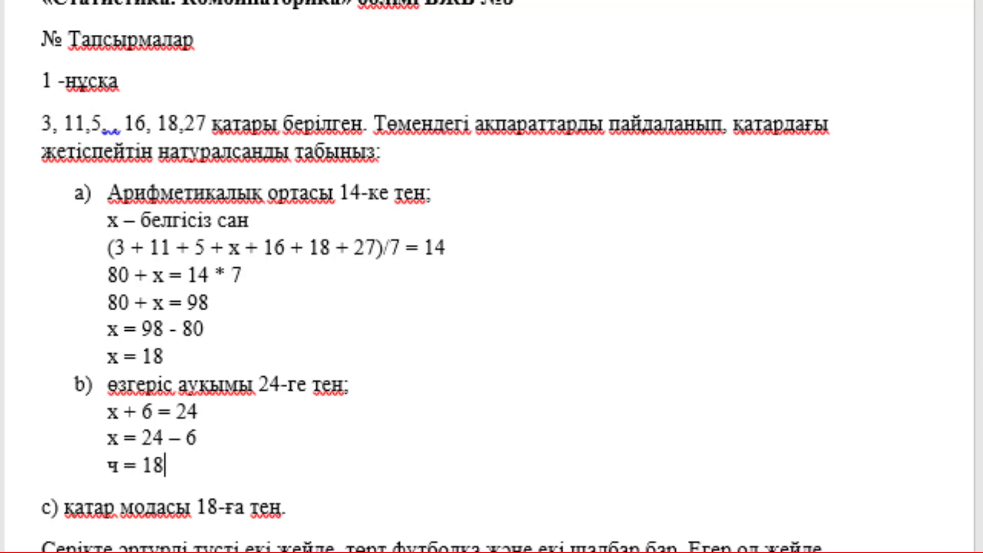
Correct the mistyped letter so part b)'s answer reads x = 18
{"action": "scroll", "coordinate": [205, 428], "scroll_direction": "down", "scroll_amount": 2}
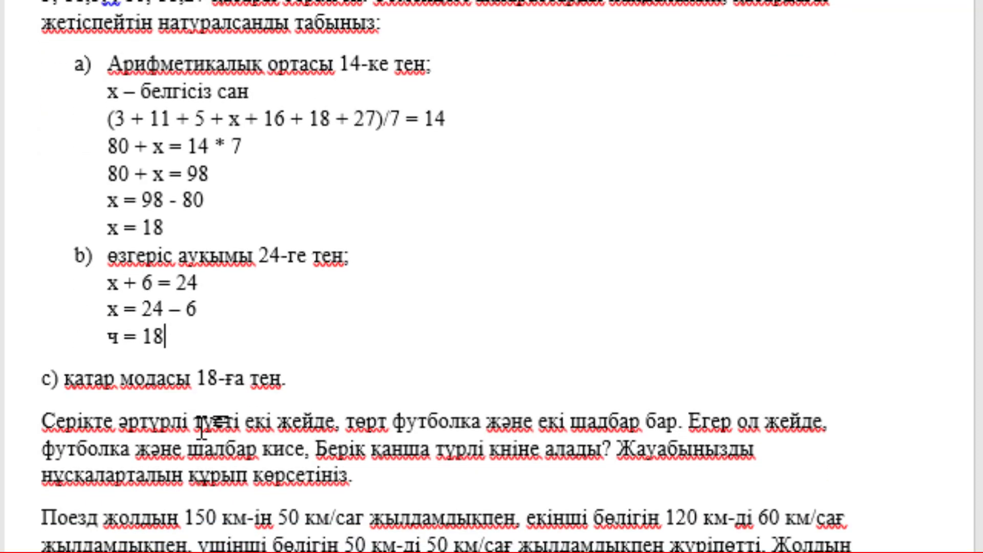
{"action": "left_click", "coordinate": [119, 337]}
{"action": "key", "text": "BackSpace"}
{"action": "type", "text": "x"}
Under condition c, write the mode explanation ending 'белгісіз сан 18 болуға тиіс.'
{"action": "left_click", "coordinate": [301, 388]}
{"action": "key", "text": "Return"}
{"action": "key", "text": "BackSpace"}
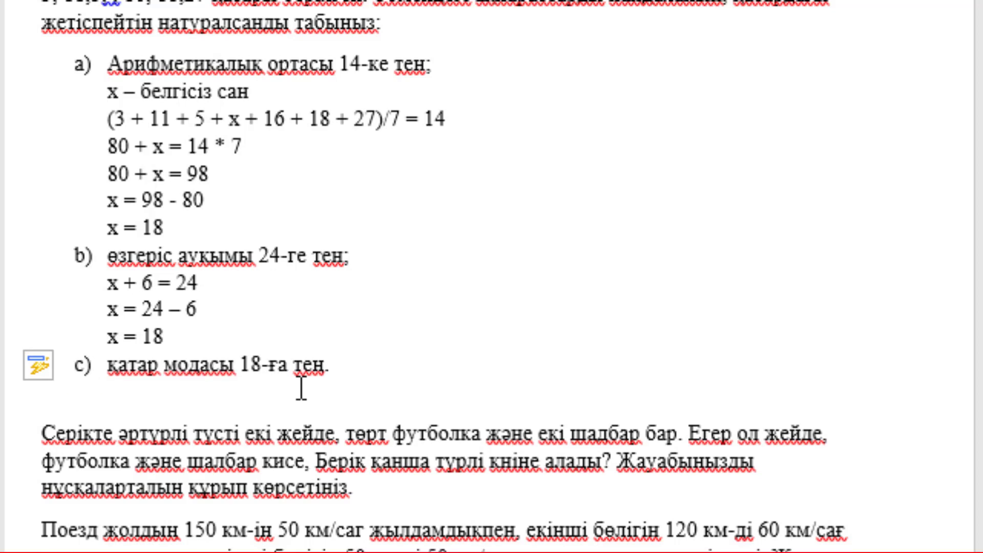
{"action": "type", "text": "Б"}
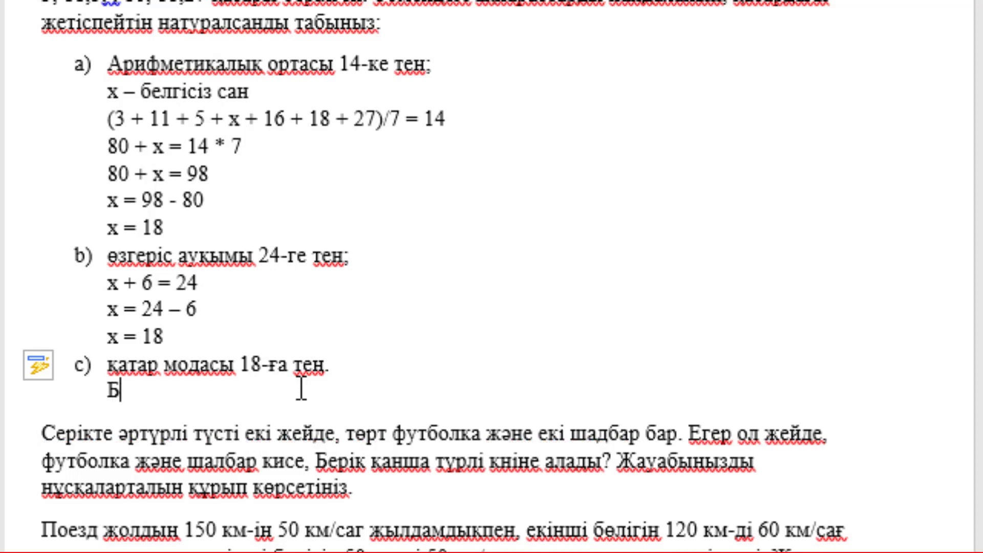
{"action": "type", "text": "ұ"}
{"action": "scroll", "coordinate": [301, 388], "scroll_direction": "up", "scroll_amount": 1}
{"action": "type", "text": "л "}
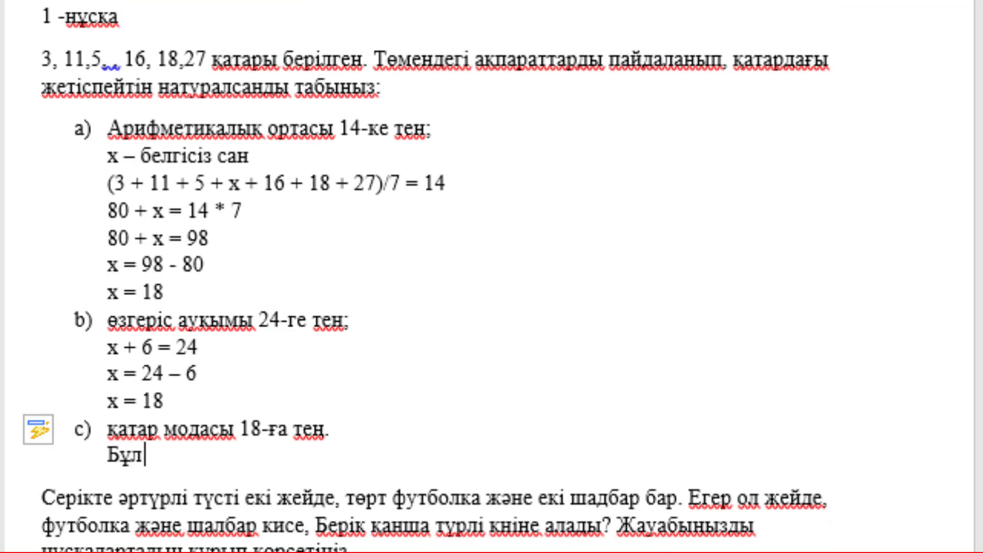
{"action": "type", "text": "бері"}
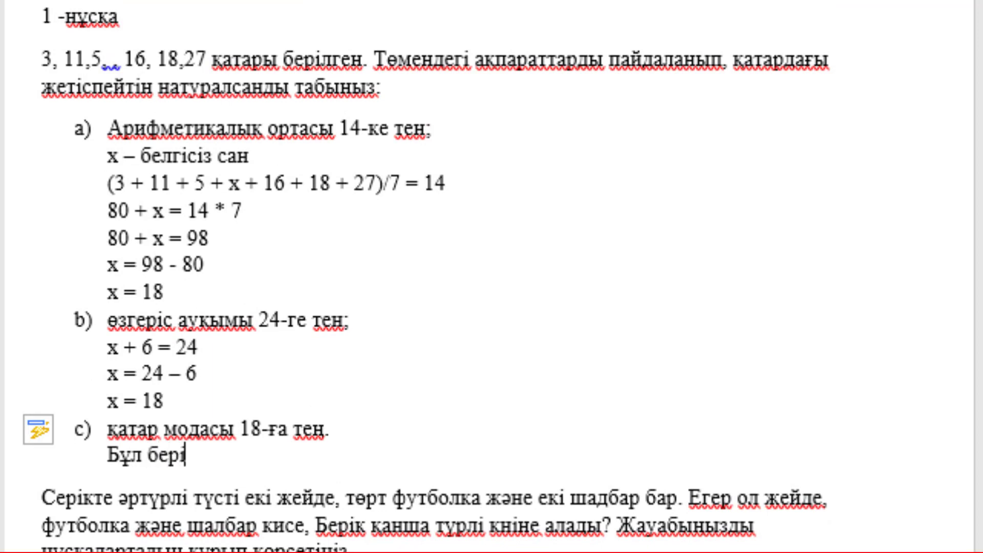
{"action": "type", "text": "лген қатар"}
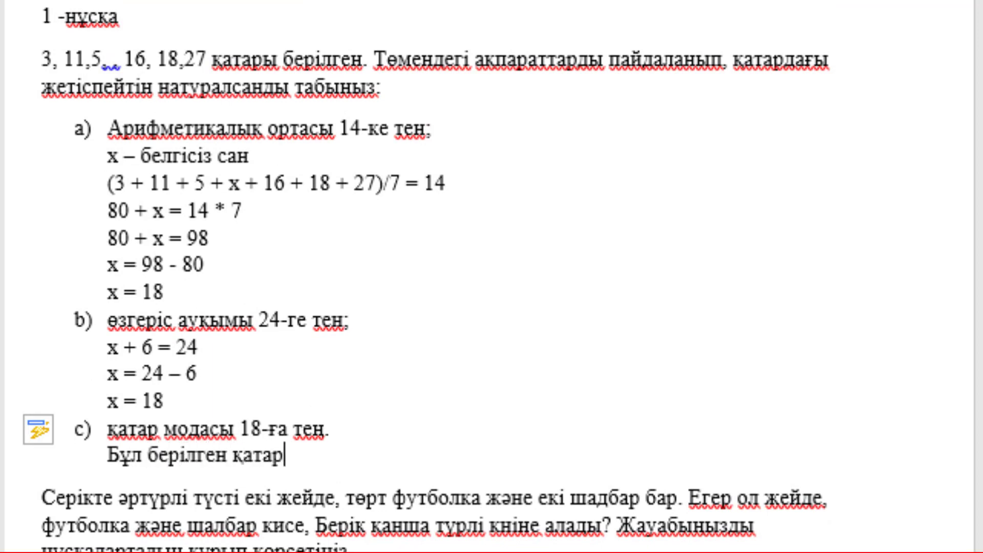
{"action": "type", "text": "да барлық са"}
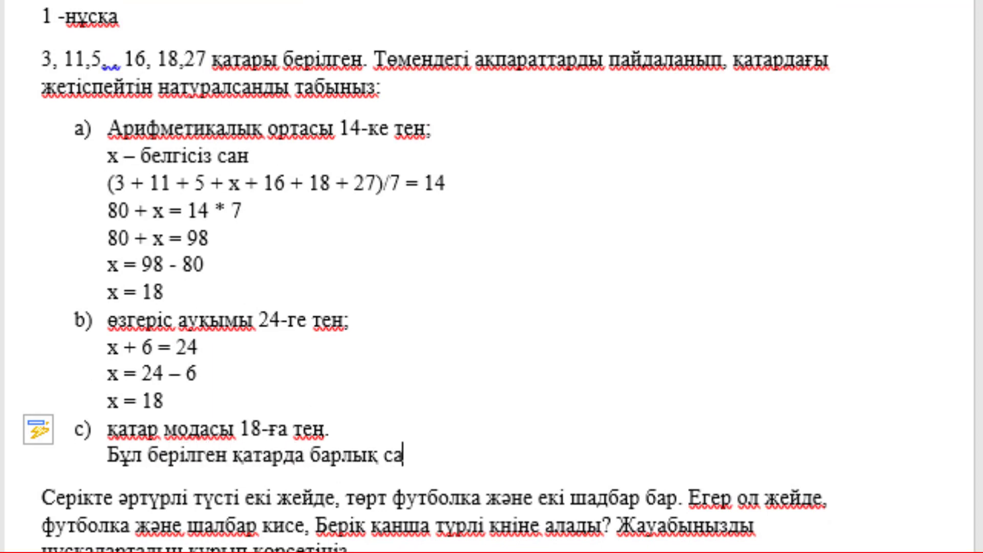
{"action": "type", "text": "ндар бір "}
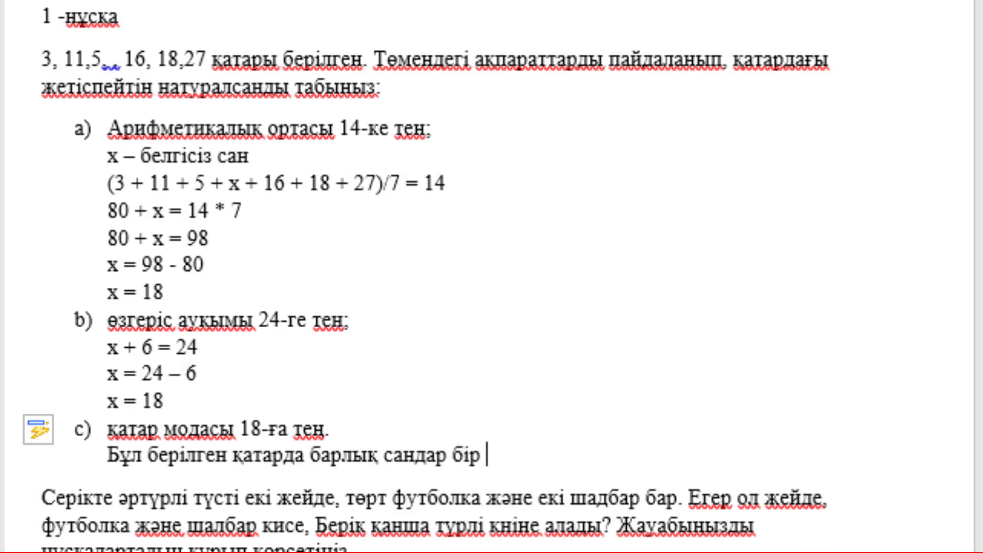
{"action": "type", "text": "реттен қез"}
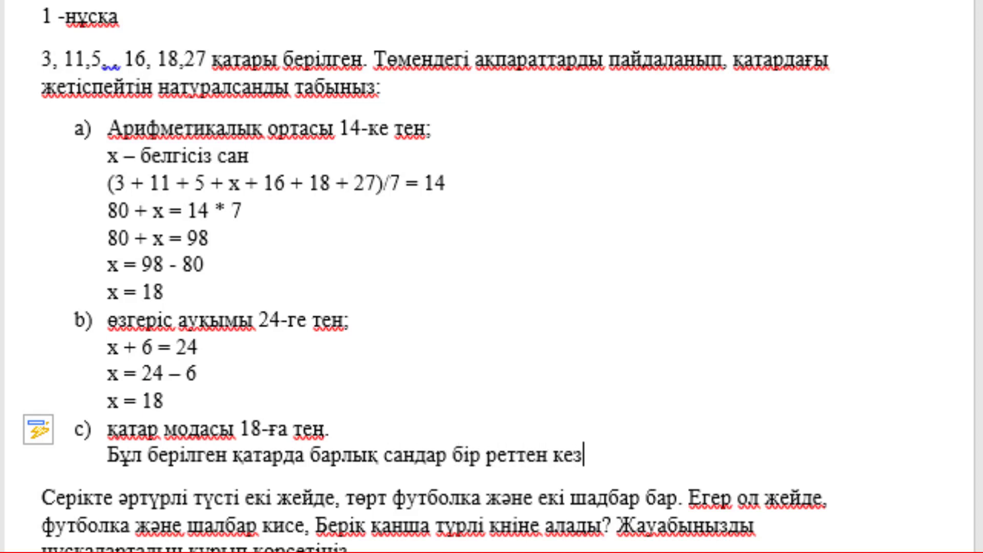
{"action": "type", "text": "гін т"}
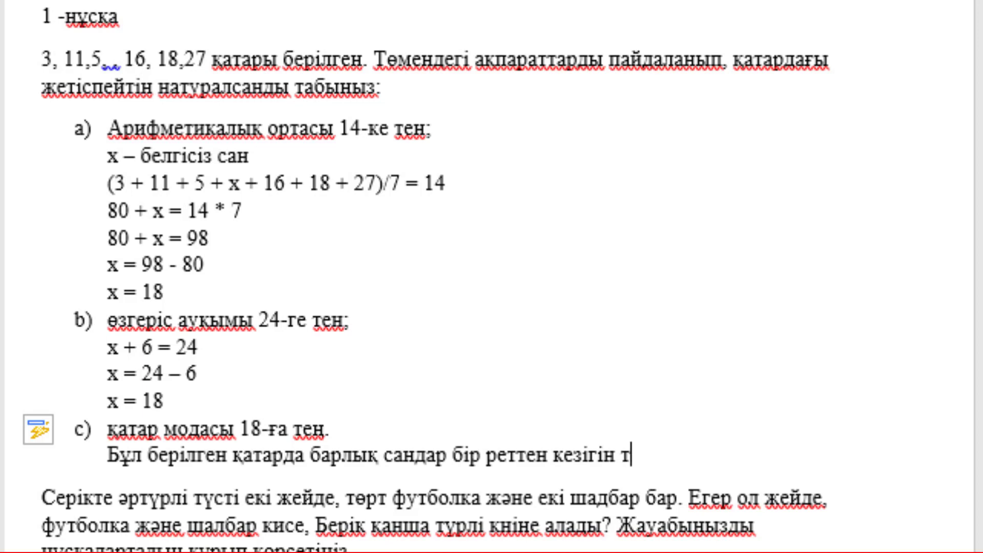
{"action": "type", "text": "ұр,"}
{"action": "type", "text": " сондықтан м"}
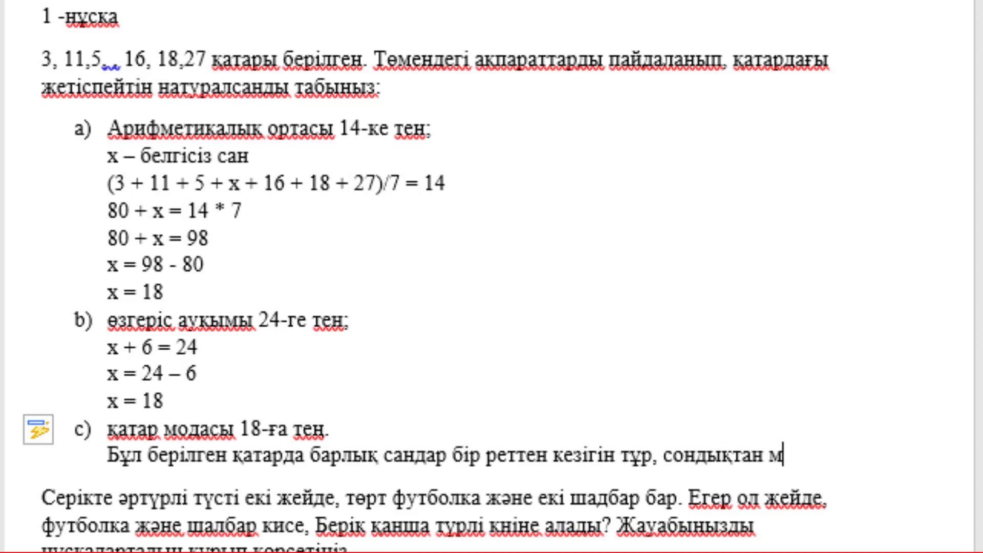
{"action": "type", "text": "одасы "}
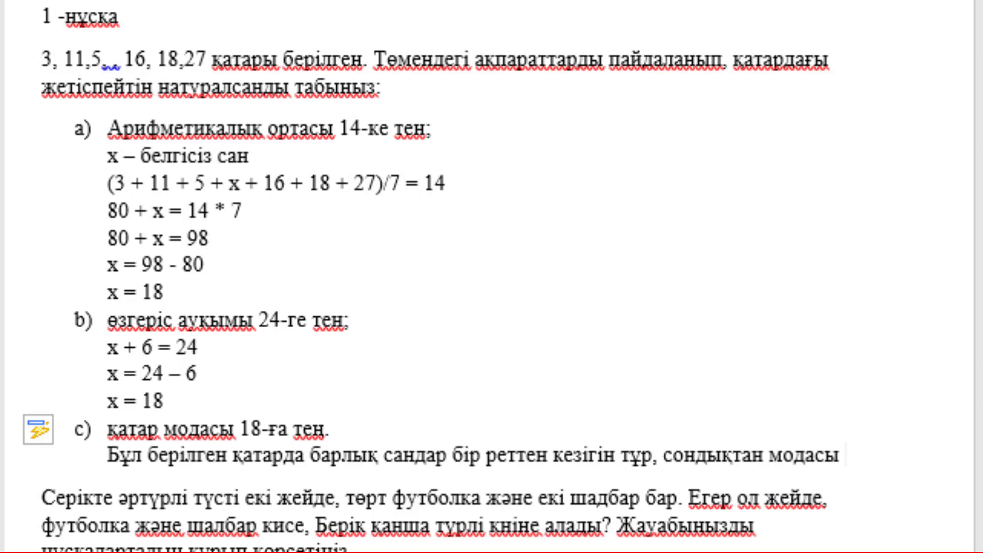
{"action": "type", "text": "18 болу"}
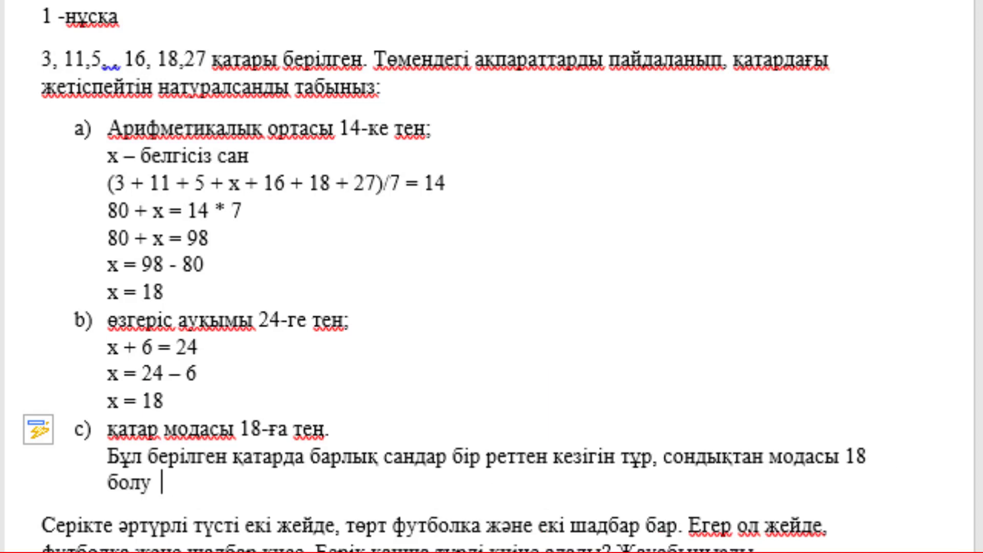
{"action": "key", "text": "BackSpace"}
{"action": "type", "text": "ы үшін, "}
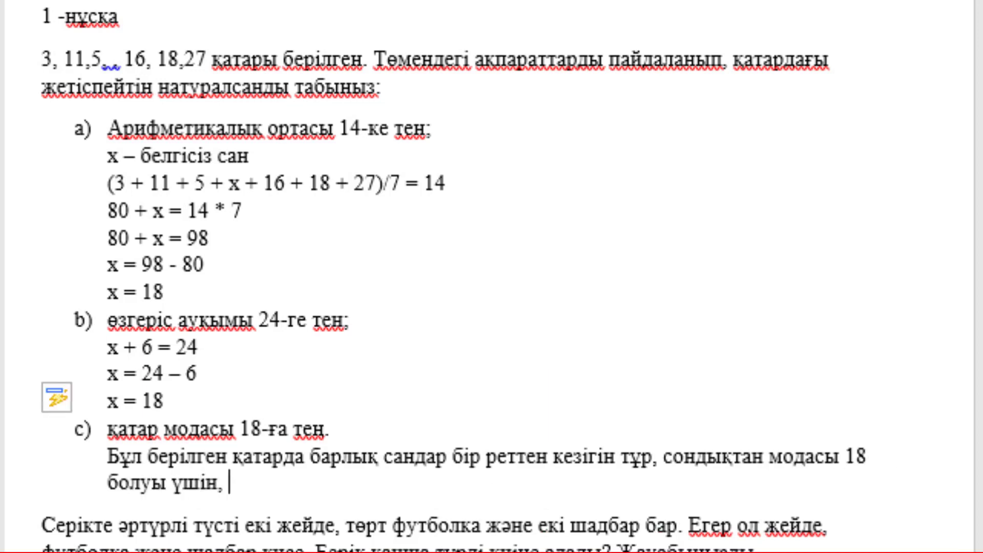
{"action": "type", "text": "белгісіз "}
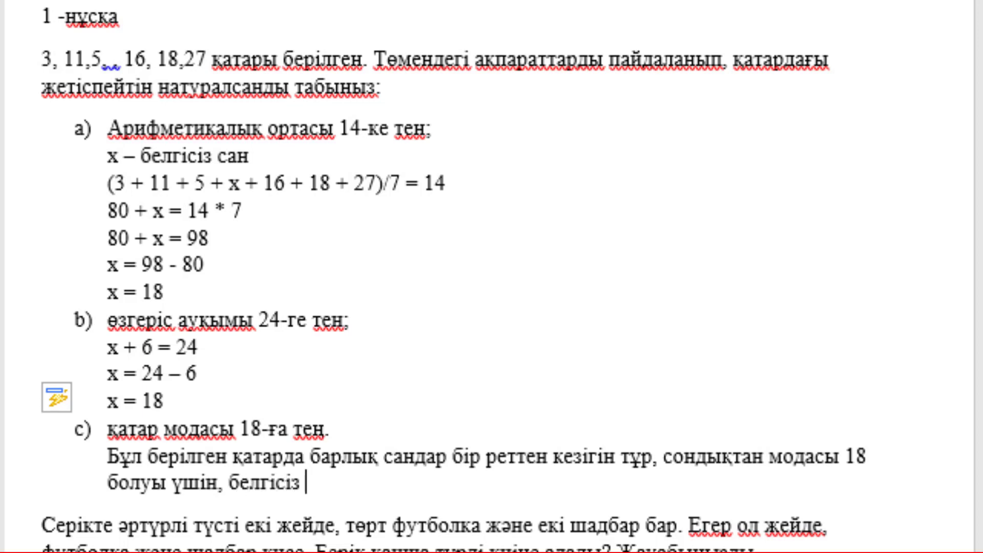
{"action": "type", "text": "сан 18 "}
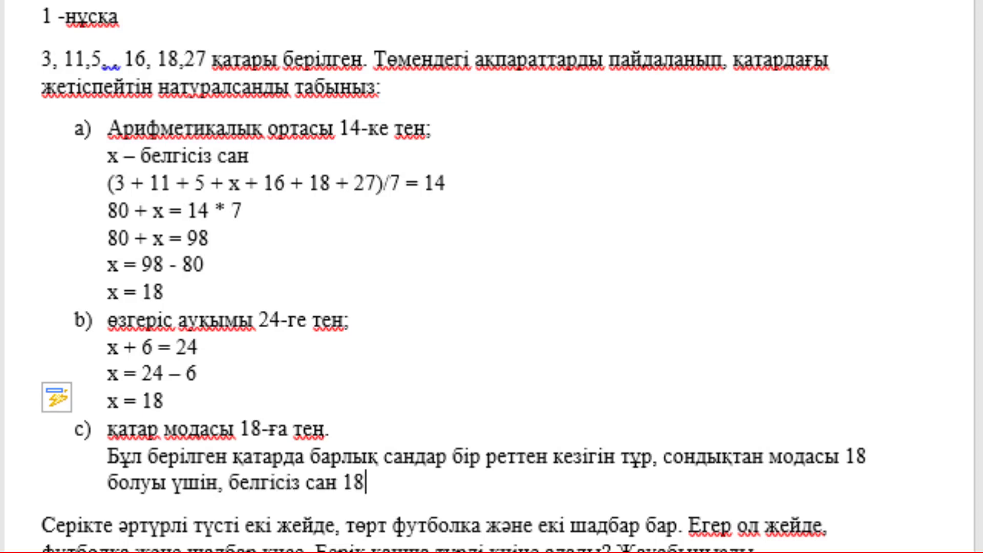
{"action": "type", "text": "болу5а"}
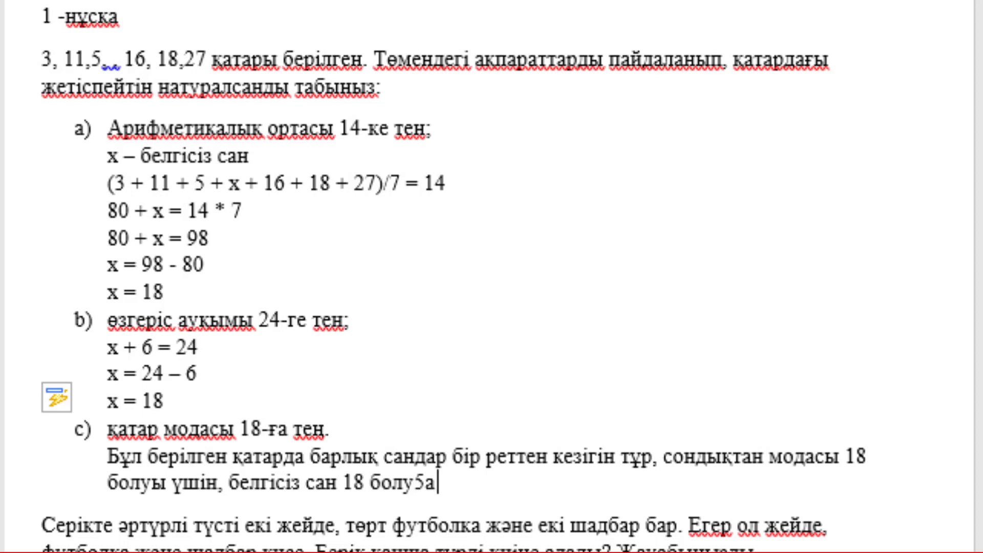
{"action": "type", "text": " ти3с7"}
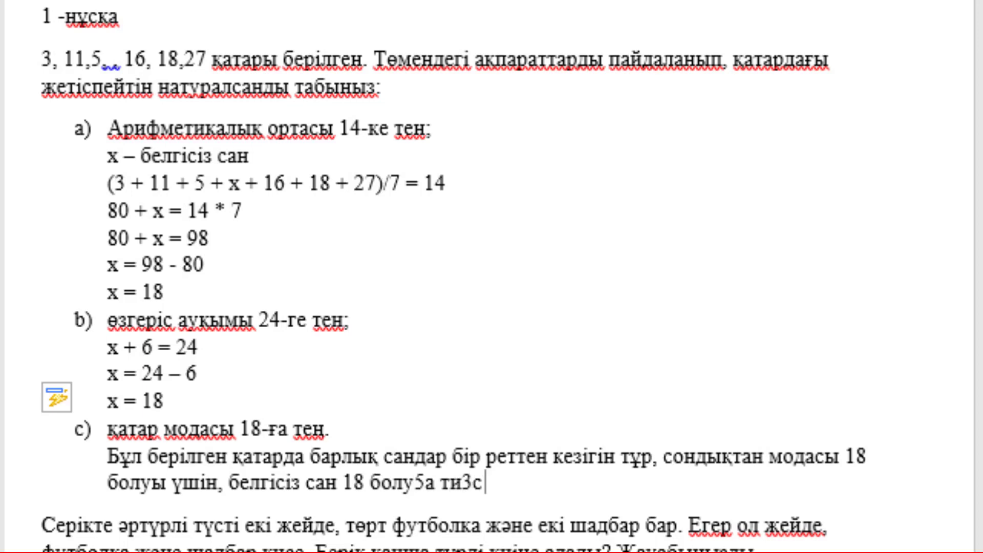
{"action": "key", "text": "BackSpace"}
{"action": "key", "text": "BackSpace"}
{"action": "key", "text": "BackSpace"}
{"action": "key", "text": "BackSpace"}
{"action": "key", "text": "BackSpace"}
{"action": "key", "text": "BackSpace"}
{"action": "key", "text": "BackSpace"}
{"action": "type", "text": "ғ"}
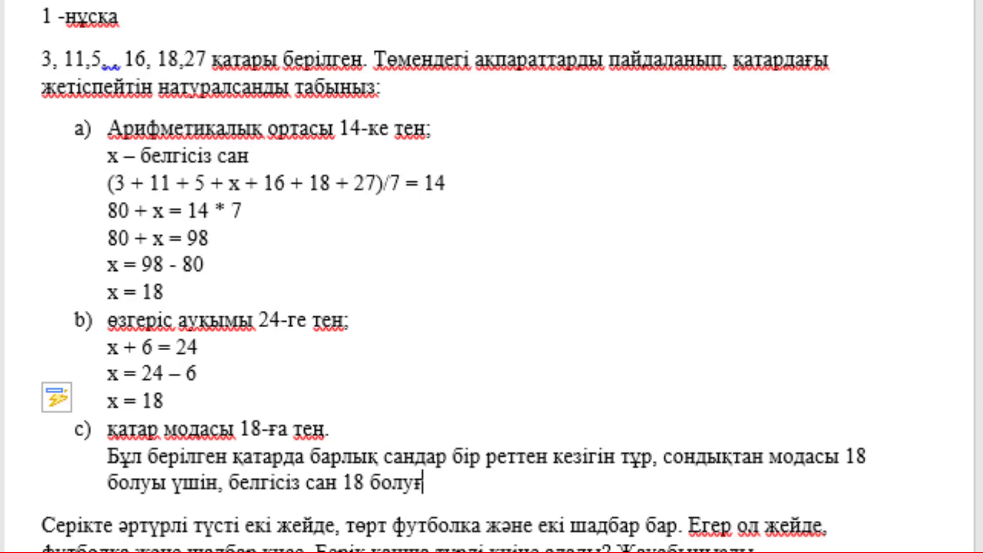
{"action": "type", "text": "а тиіс№"}
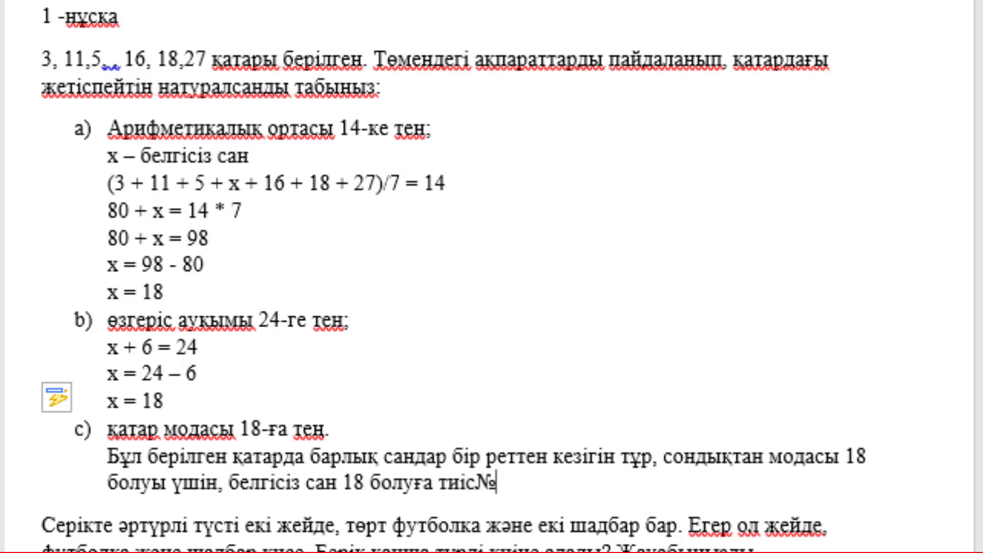
{"action": "key", "text": "BackSpace"}
{"action": "type", "text": "."}
Add the answer line 'Жауабы: белгісіз сан - 18'
{"action": "key", "text": "Return"}
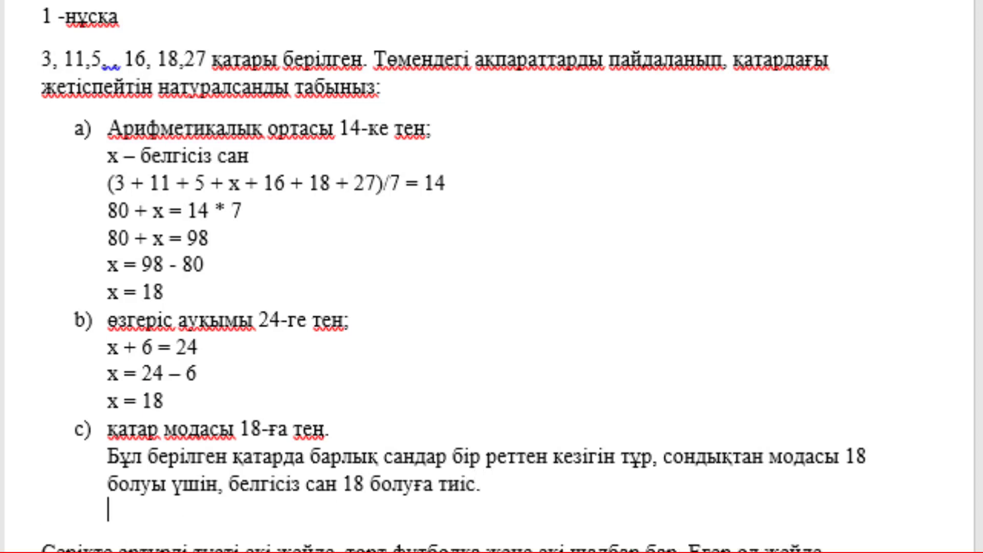
{"action": "type", "text": "Жауа"}
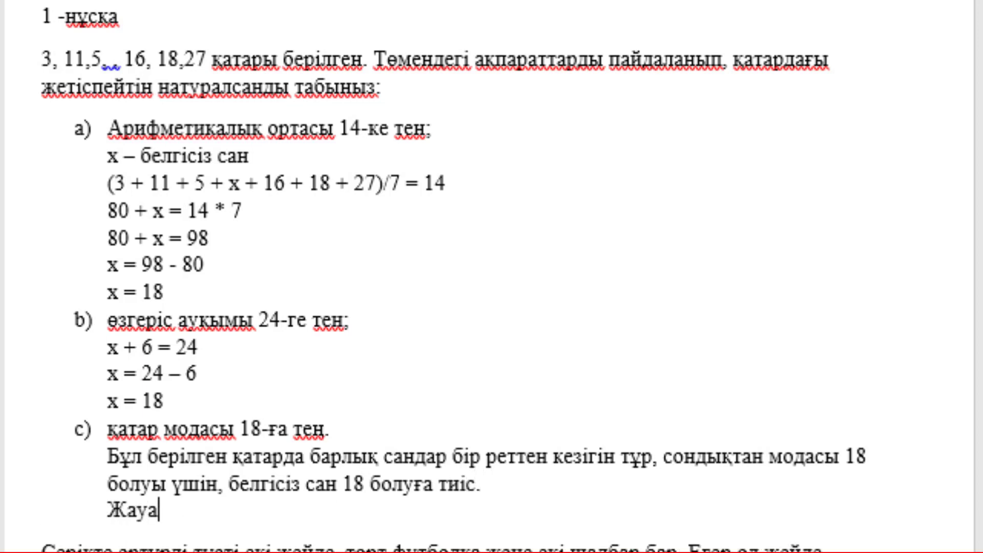
{"action": "type", "text": "бы:"}
{"action": "type", "text": " белгісіз а"}
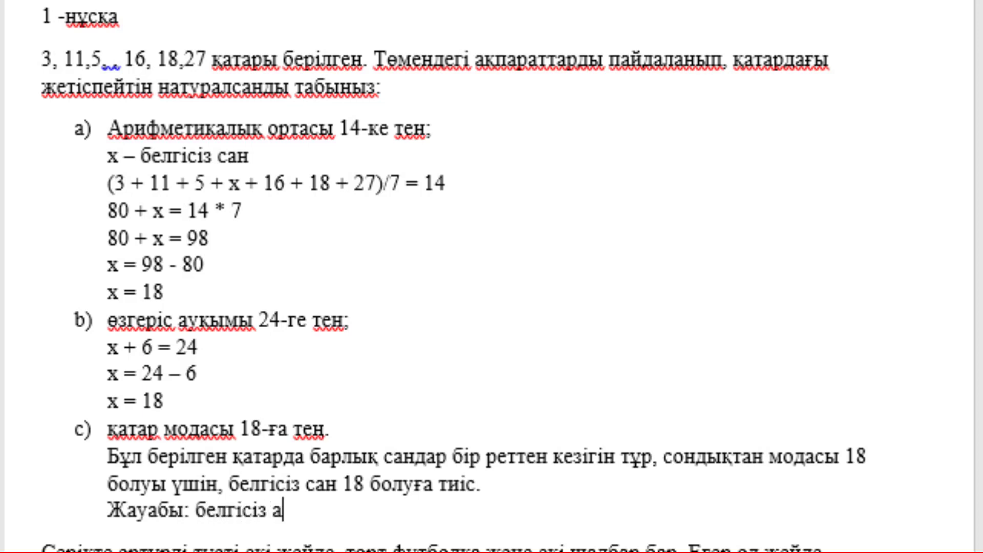
{"action": "key", "text": "BackSpace"}
{"action": "type", "text": "сан "}
{"action": "type", "text": "- 18"}
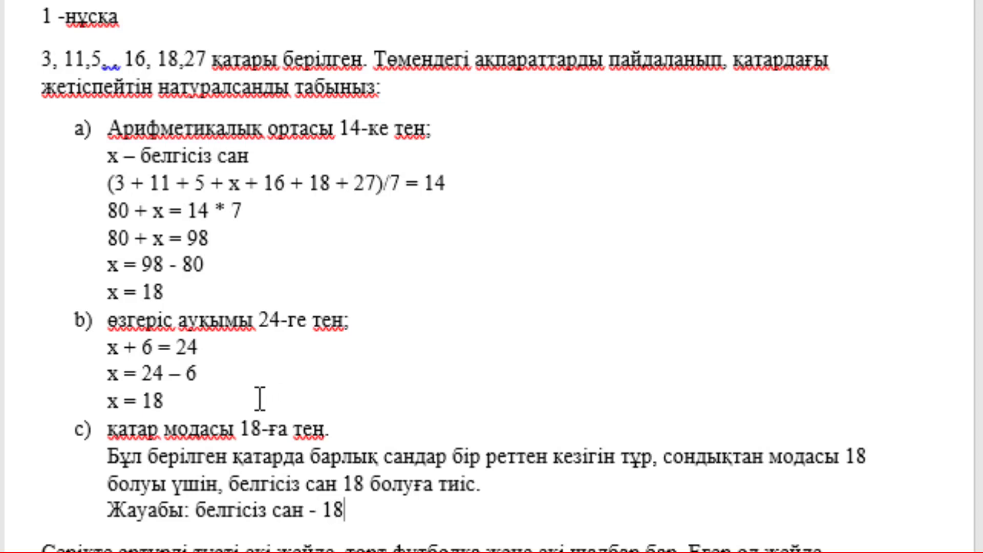
{"action": "left_click_drag", "start_coordinate": [42, 59], "coordinate": [176, 62]}
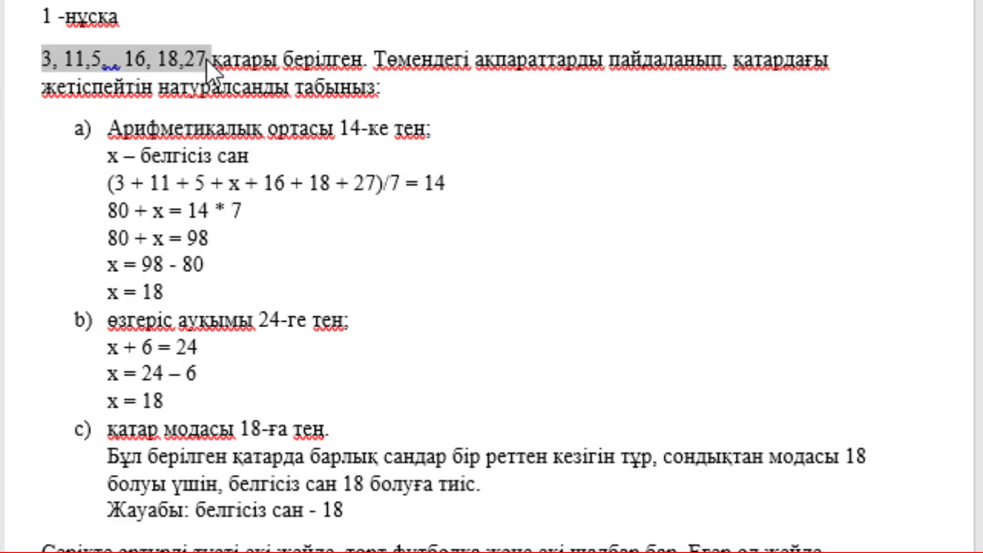
{"action": "left_click", "coordinate": [299, 294]}
{"action": "scroll", "coordinate": [299, 294], "scroll_direction": "down", "scroll_amount": 1}
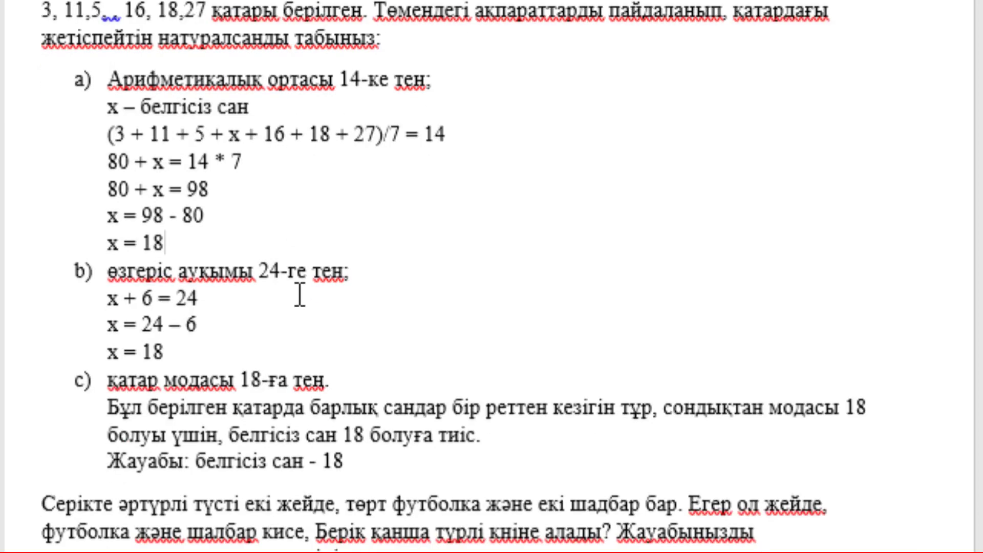
{"action": "scroll", "coordinate": [300, 295], "scroll_direction": "down", "scroll_amount": 2}
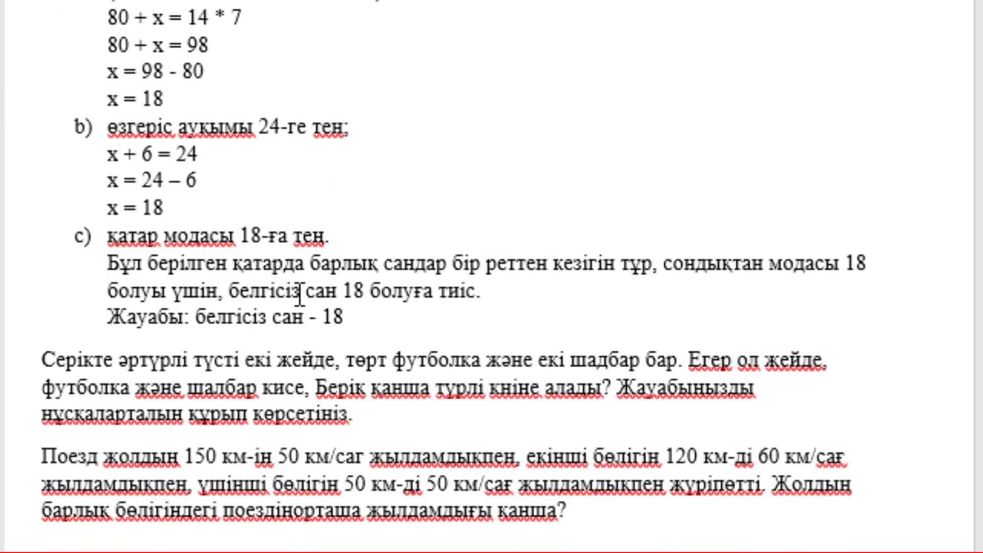
{"action": "scroll", "coordinate": [300, 294], "scroll_direction": "down", "scroll_amount": 2}
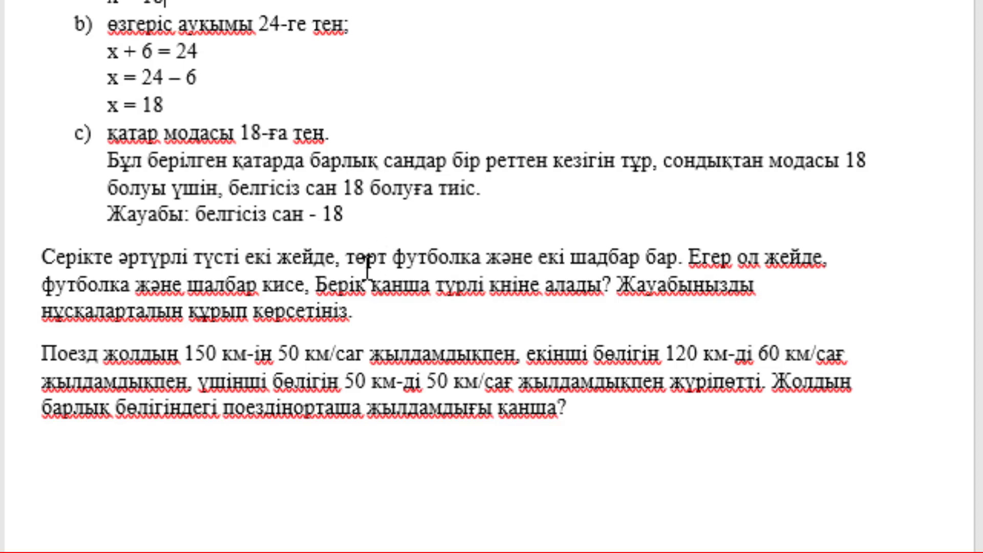
Add an empty line after the clothing problem and justify the problem paragraph
{"action": "left_click", "coordinate": [326, 260]}
{"action": "key", "text": "Return"}
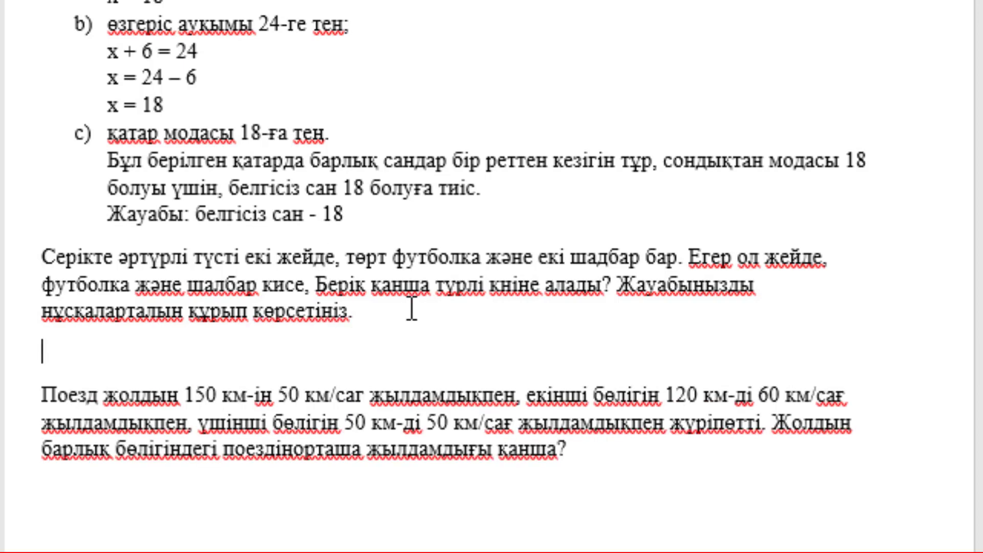
{"action": "left_click", "coordinate": [747, 287]}
{"action": "key", "text": "ctrl+j"}
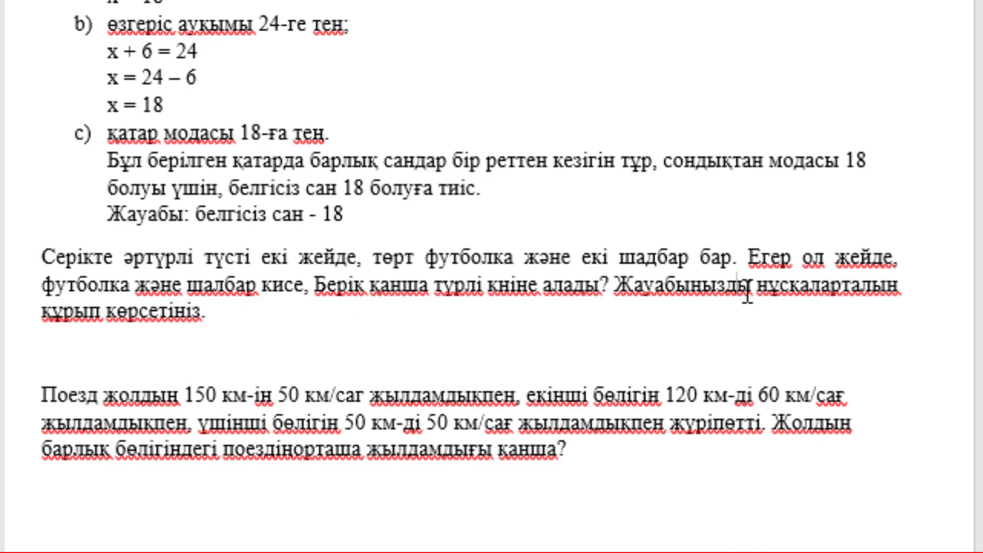
{"action": "left_click", "coordinate": [69, 348]}
Correct шадбар to шалбар in the clothing problem
{"action": "left_click_drag", "start_coordinate": [261, 256], "coordinate": [438, 260]}
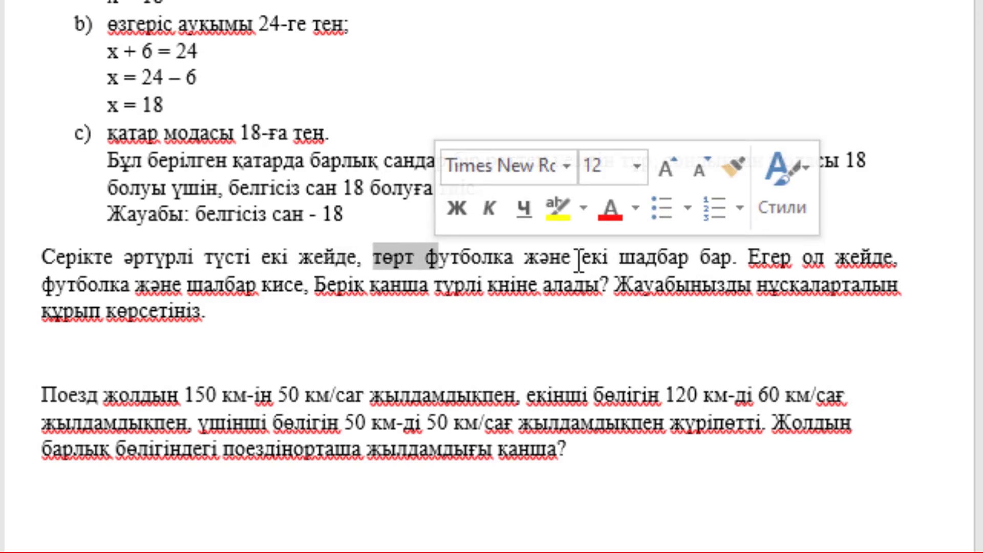
{"action": "left_click_drag", "start_coordinate": [578, 259], "coordinate": [614, 257]}
{"action": "left_click", "coordinate": [659, 256]}
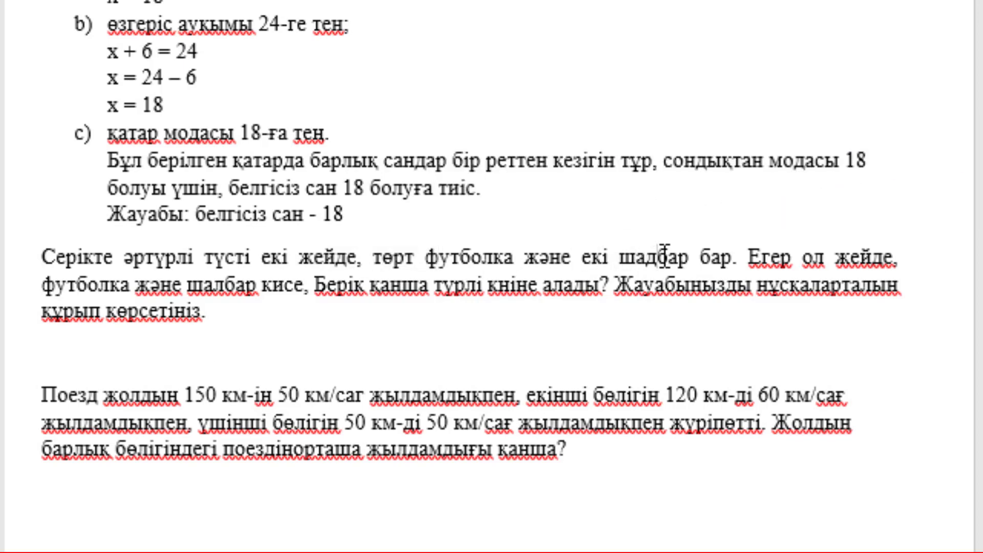
{"action": "key", "text": "BackSpace"}
{"action": "type", "text": "к"}
{"action": "key", "text": "BackSpace"}
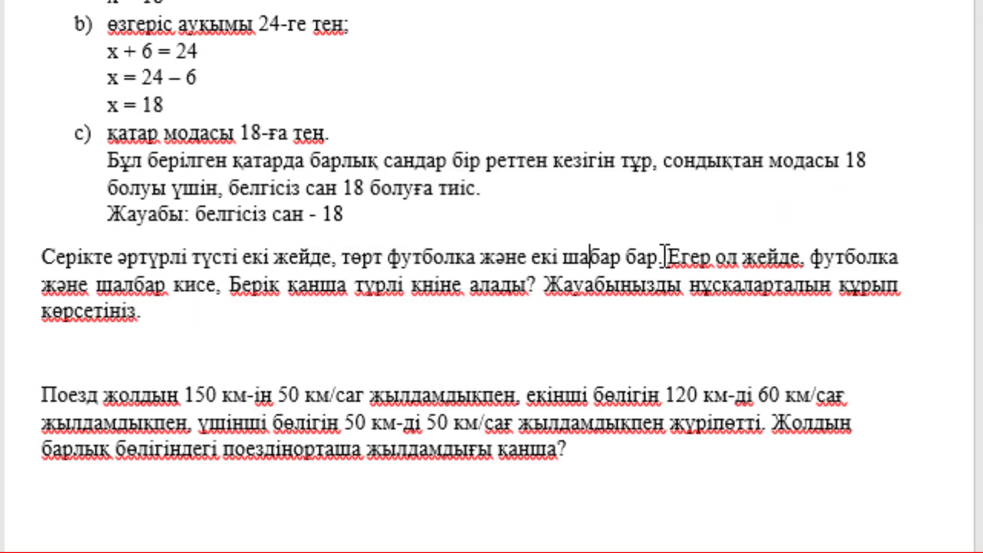
{"action": "type", "text": "л"}
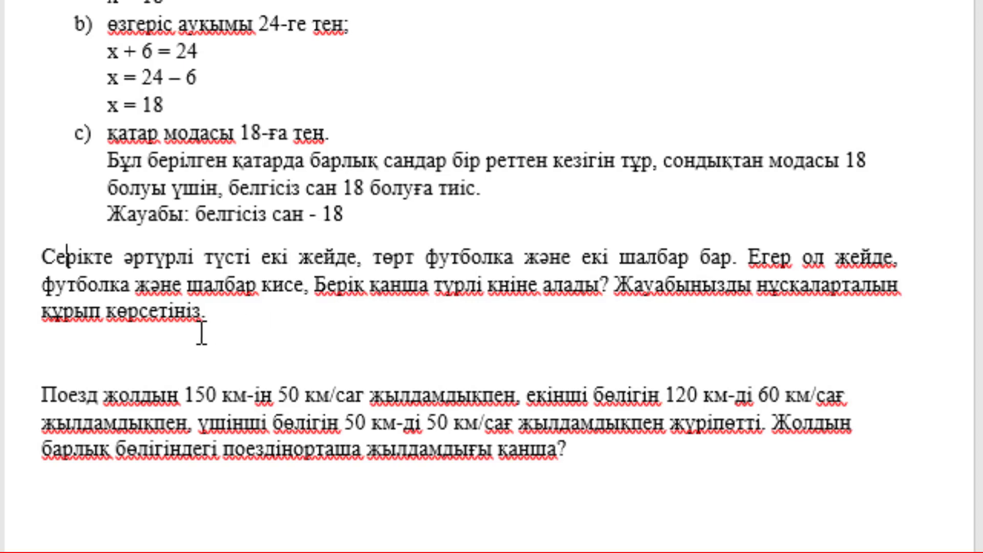
Split нұсқаларталын into 'нұсқалар талын' and return to the blank line below
{"action": "left_click", "coordinate": [842, 285]}
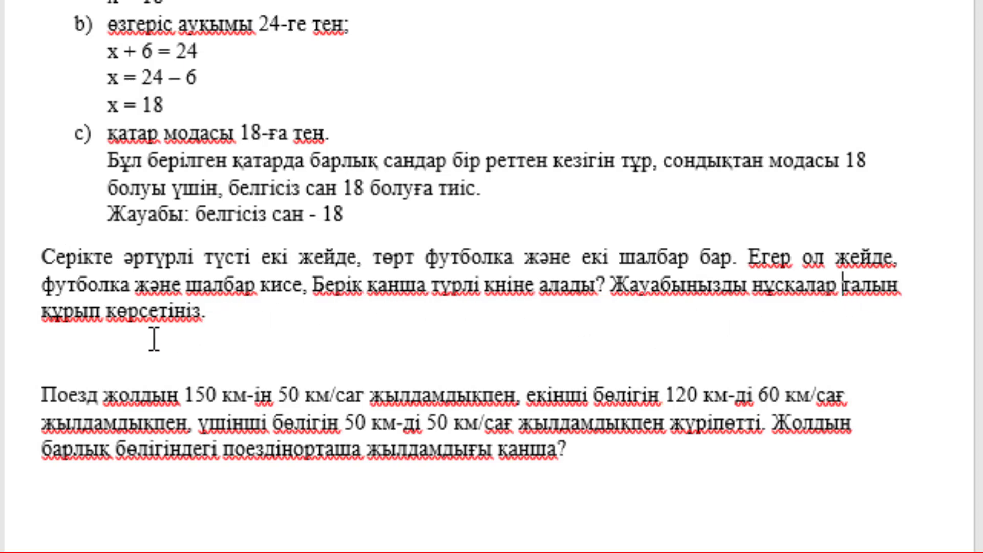
{"action": "right_click", "coordinate": [201, 317]}
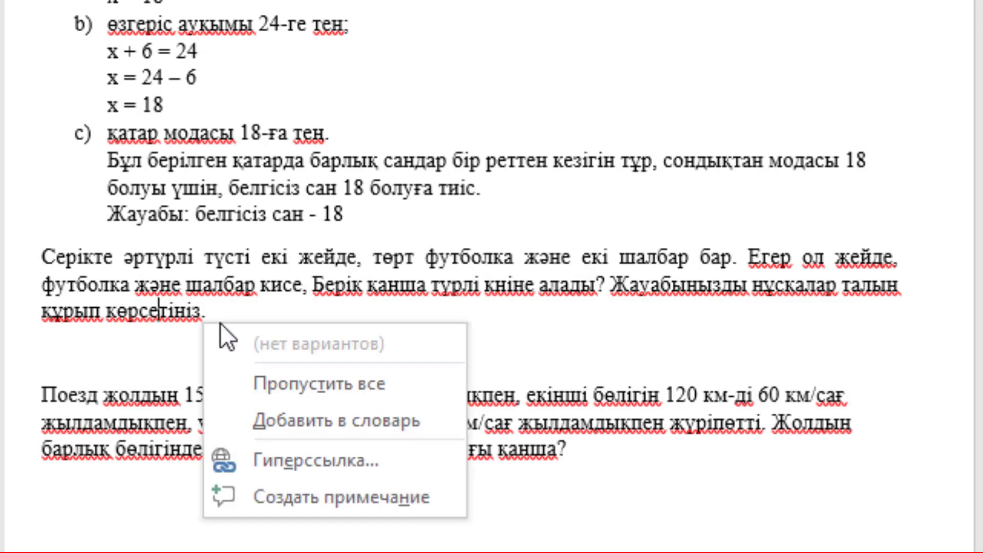
{"action": "left_click", "coordinate": [95, 354]}
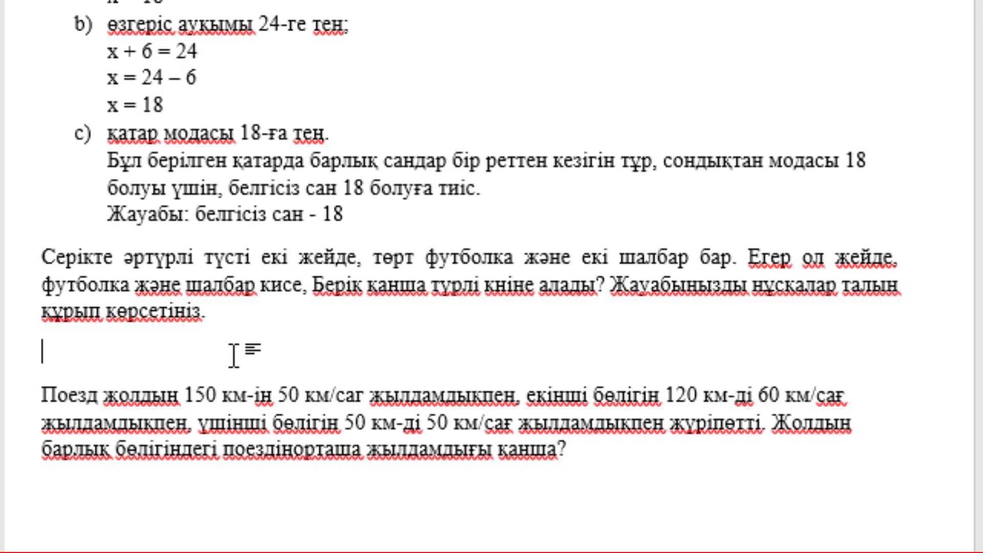
{"action": "double_click", "coordinate": [275, 257]}
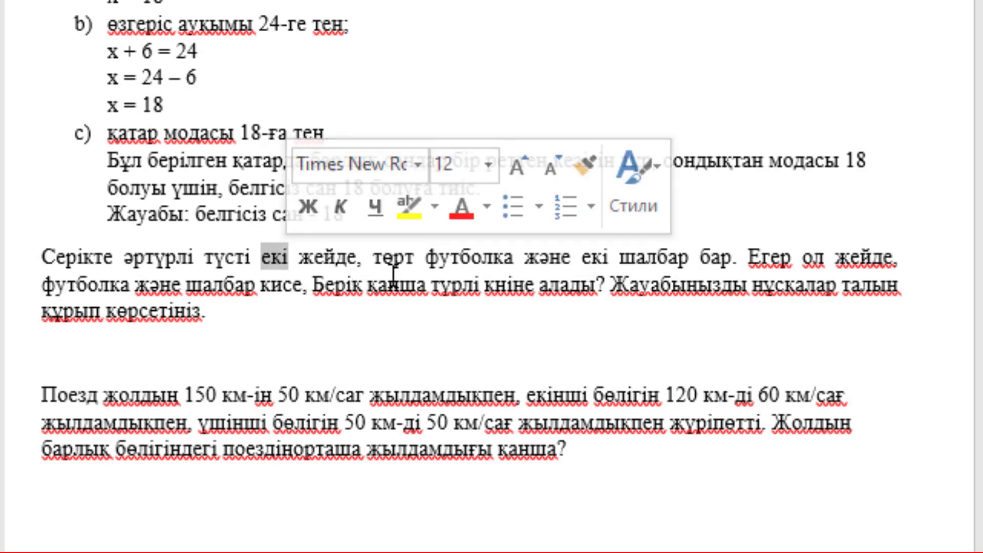
{"action": "left_click_drag", "start_coordinate": [525, 258], "coordinate": [619, 258]}
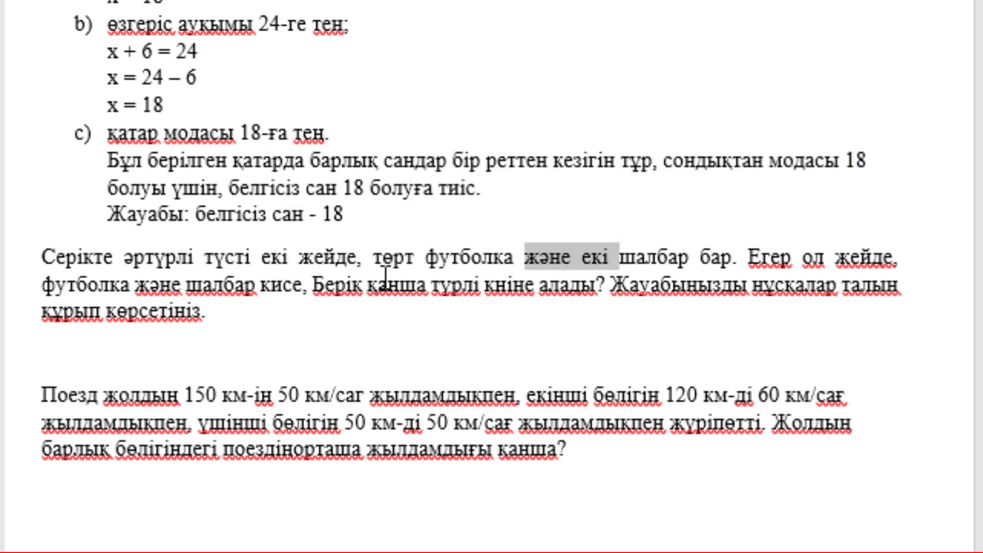
{"action": "left_click", "coordinate": [199, 352]}
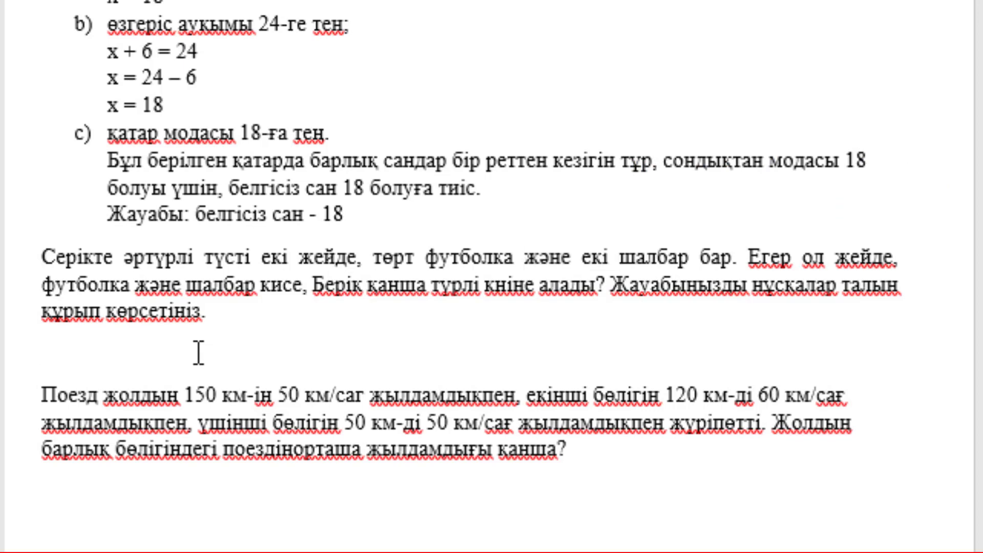
Write 2 * 8 = 16, then the sentence 'Мен дайын суретті қалдырамын, … саласыздар.'
{"action": "type", "text": "2 "}
{"action": "type", "text": "* 8 "}
{"action": "type", "text": "= 1"}
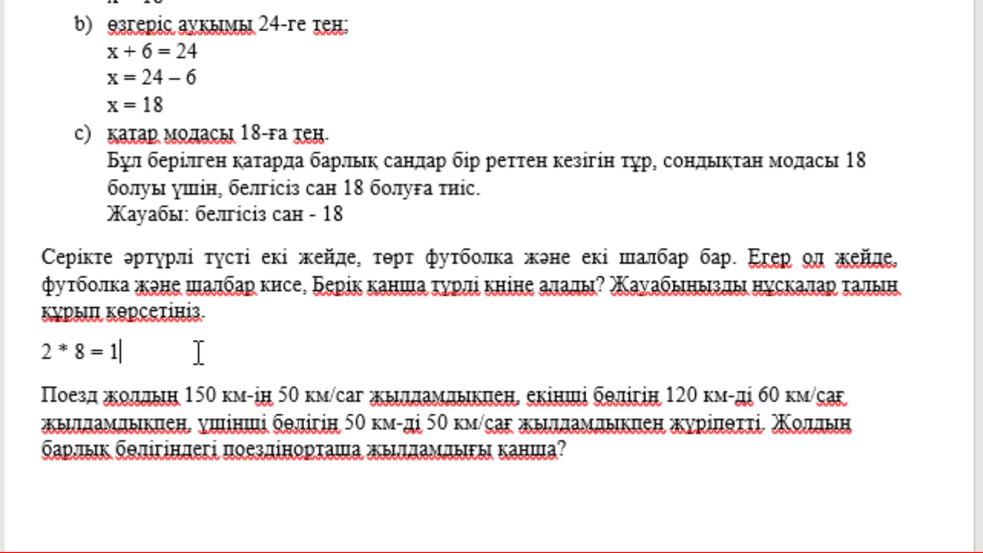
{"action": "type", "text": "6"}
{"action": "key", "text": "Return"}
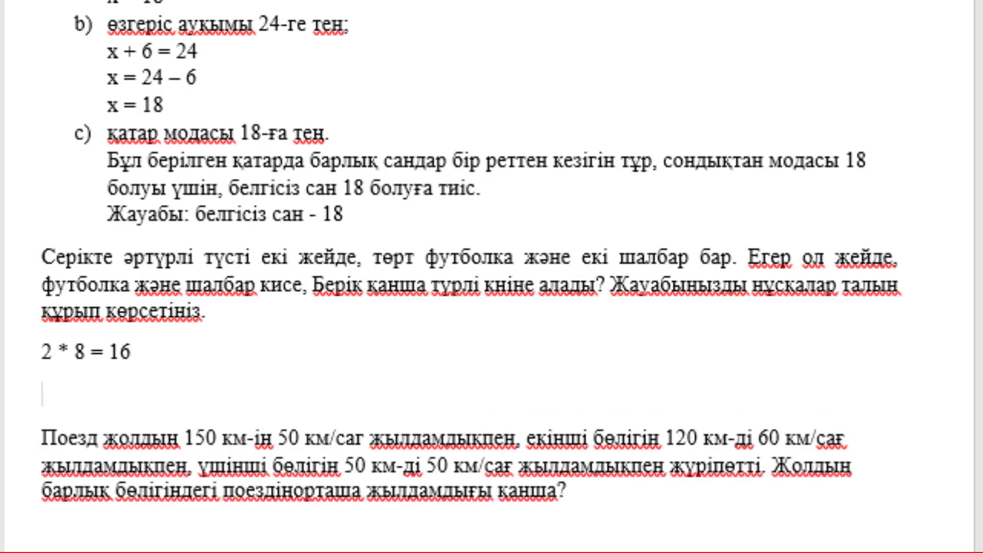
{"action": "type", "text": "Мен "}
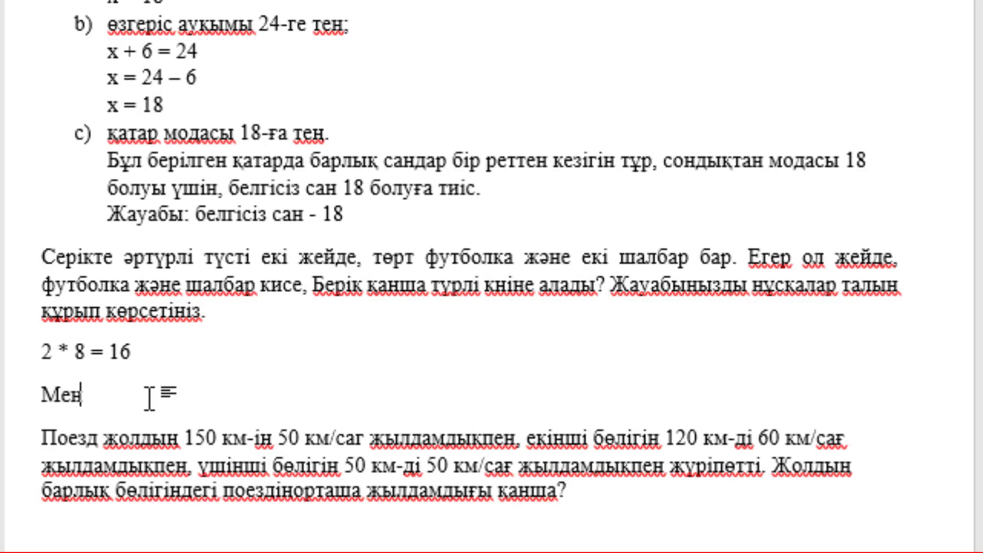
{"action": "type", "text": "дайын сур"}
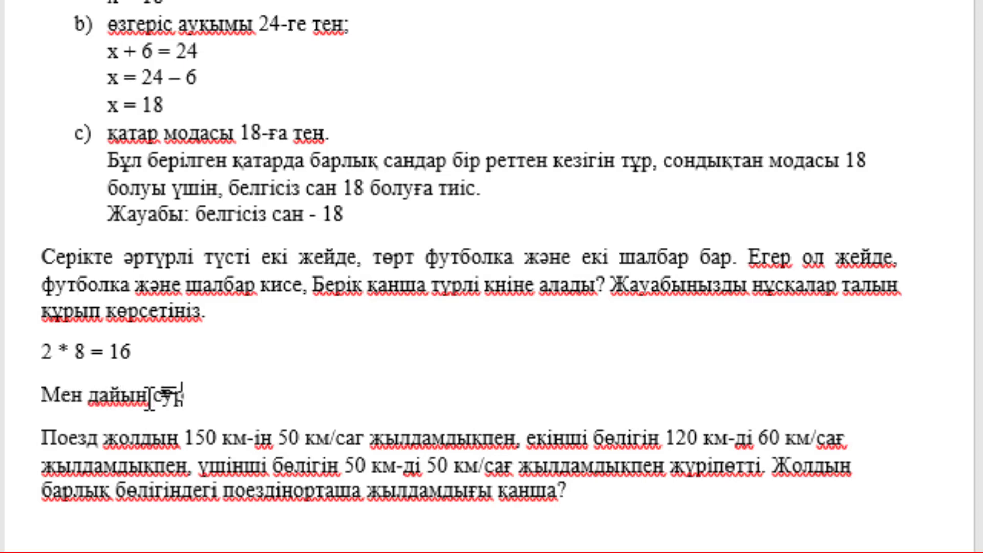
{"action": "type", "text": "етт3 (оя"}
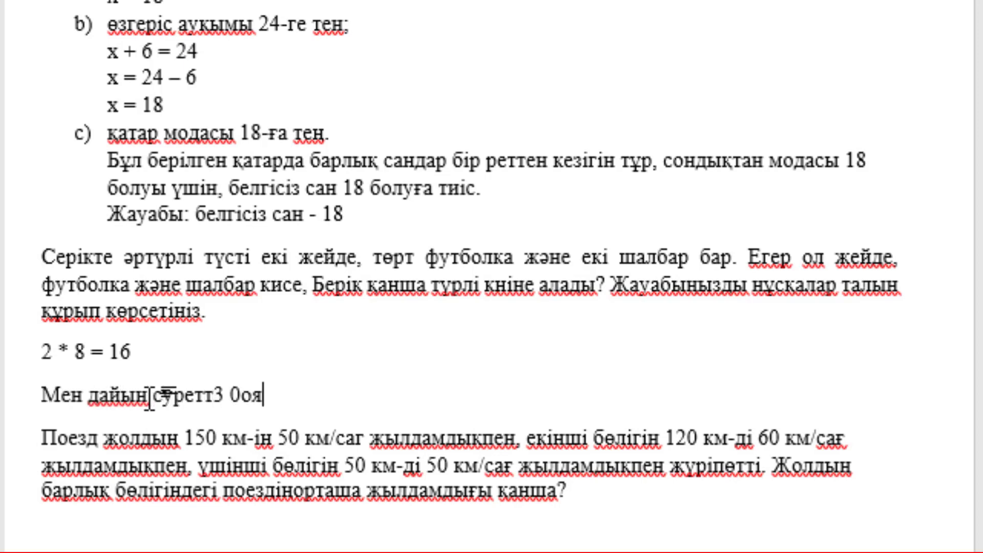
{"action": "type", "text": "мын б"}
{"action": "key", "text": "BackSpace"}
{"action": "key", "text": "BackSpace"}
{"action": "key", "text": "BackSpace"}
{"action": "key", "text": "BackSpace"}
{"action": "key", "text": "BackSpace"}
{"action": "key", "text": "BackSpace"}
{"action": "key", "text": "BackSpace"}
{"action": "key", "text": "BackSpace"}
{"action": "type", "text": "ті "}
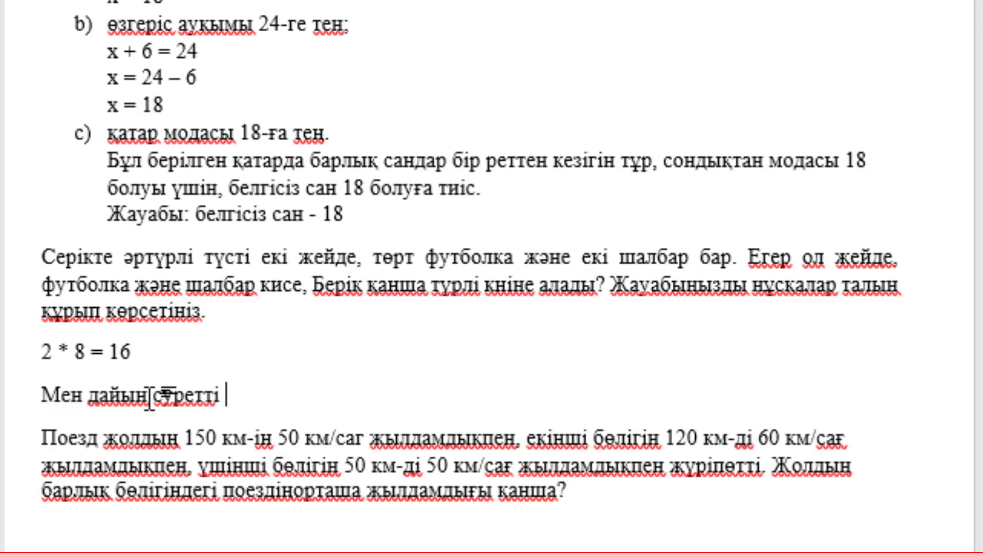
{"action": "type", "text": "қо"}
{"action": "key", "text": "BackSpace"}
{"action": "type", "text": "а"}
{"action": "type", "text": "лдырамын"}
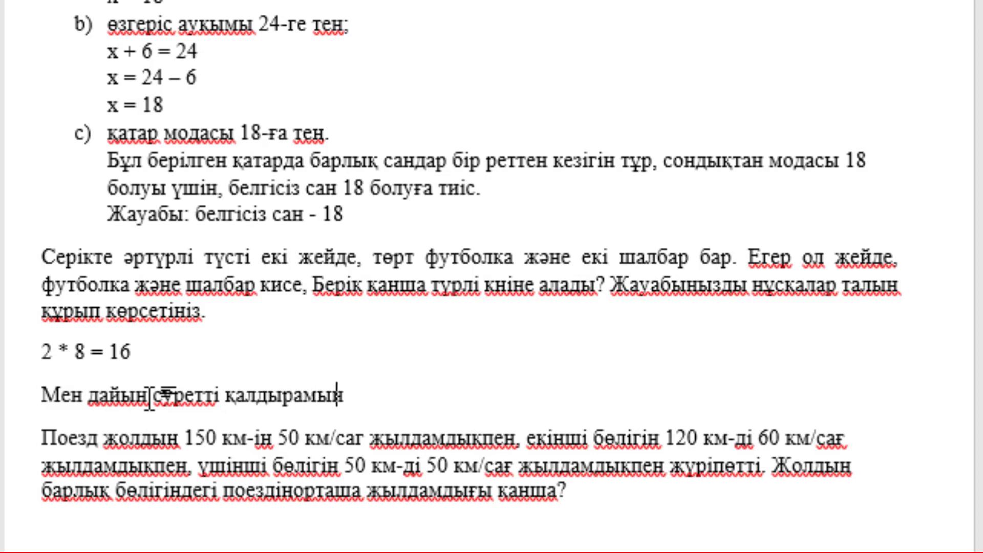
{"action": "type", "text": ", сіздер "}
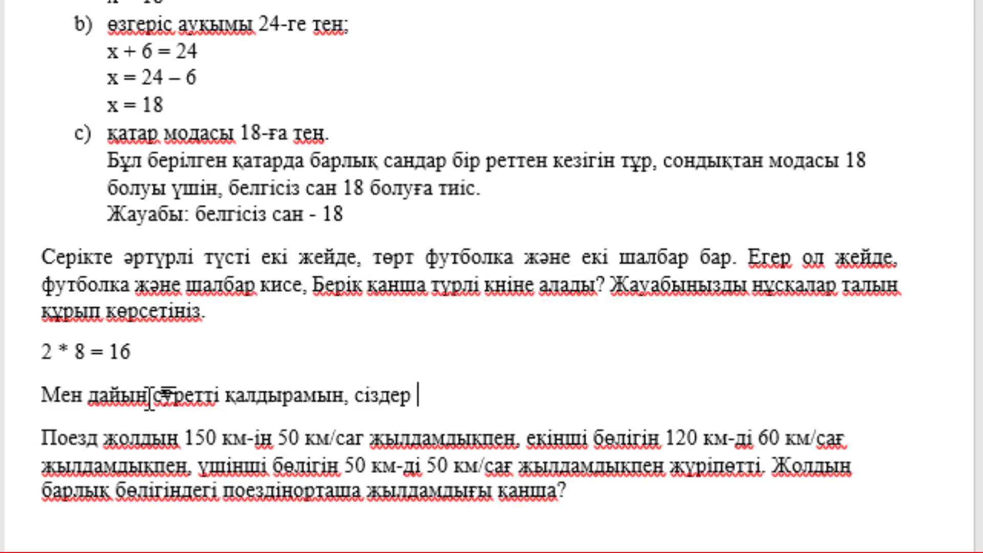
{"action": "type", "text": "өзд"}
{"action": "type", "text": "еріңіз"}
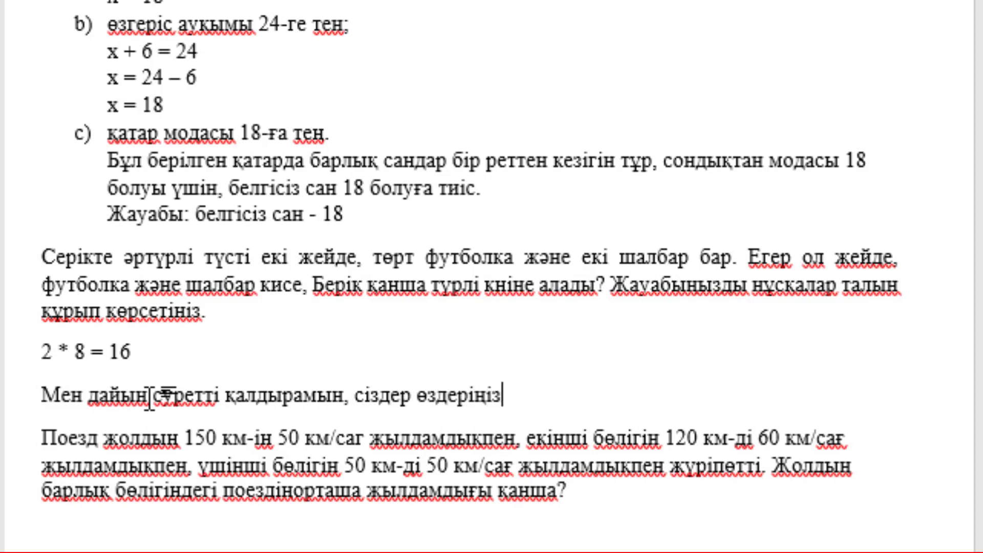
{"action": "type", "text": " суретін "}
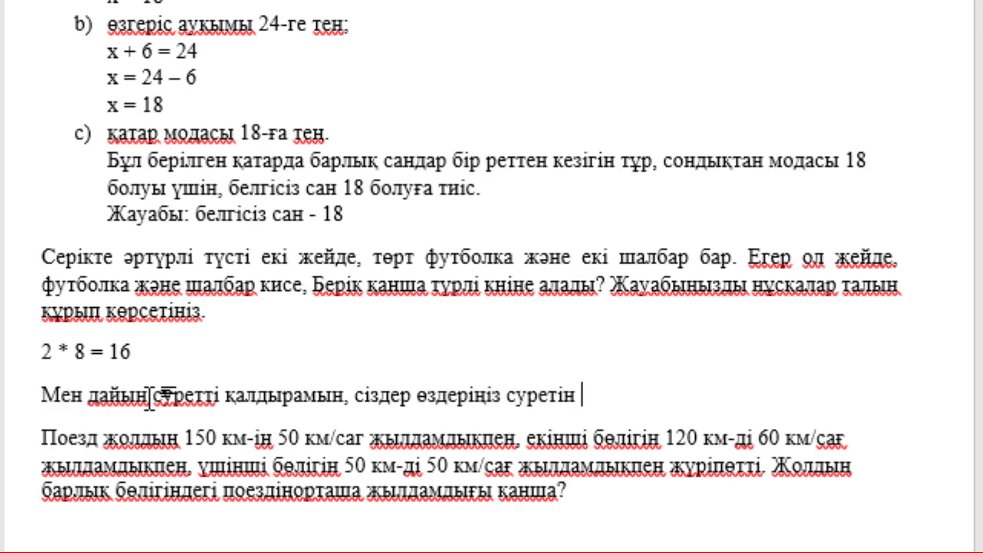
{"action": "type", "text": "сә"}
{"action": "type", "text": "йкестен"}
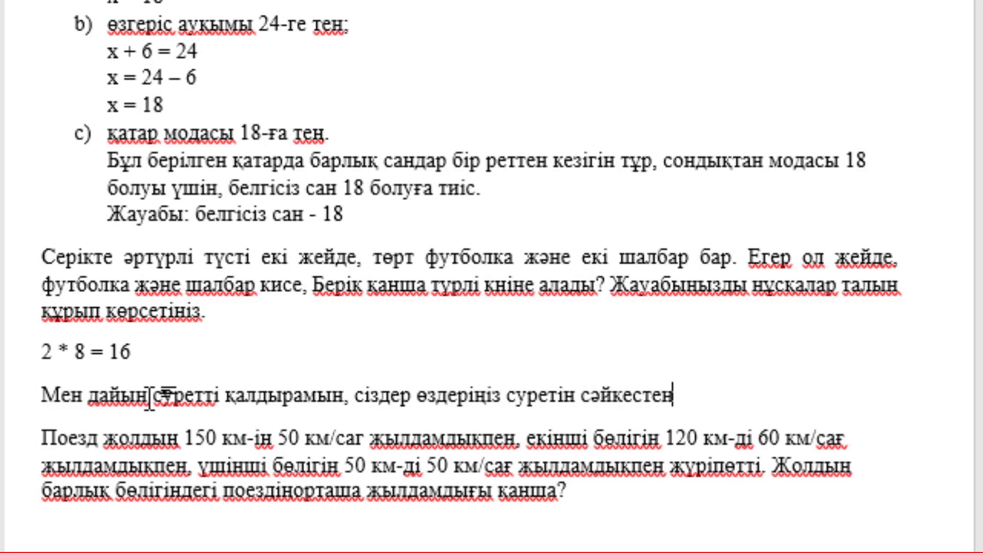
{"action": "type", "text": "діріп сала"}
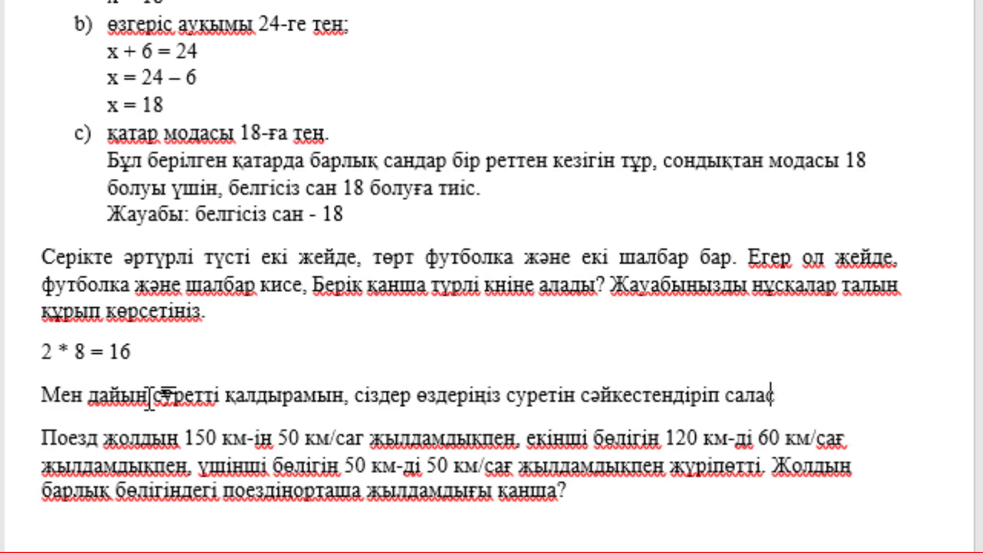
{"action": "type", "text": "сыздар."}
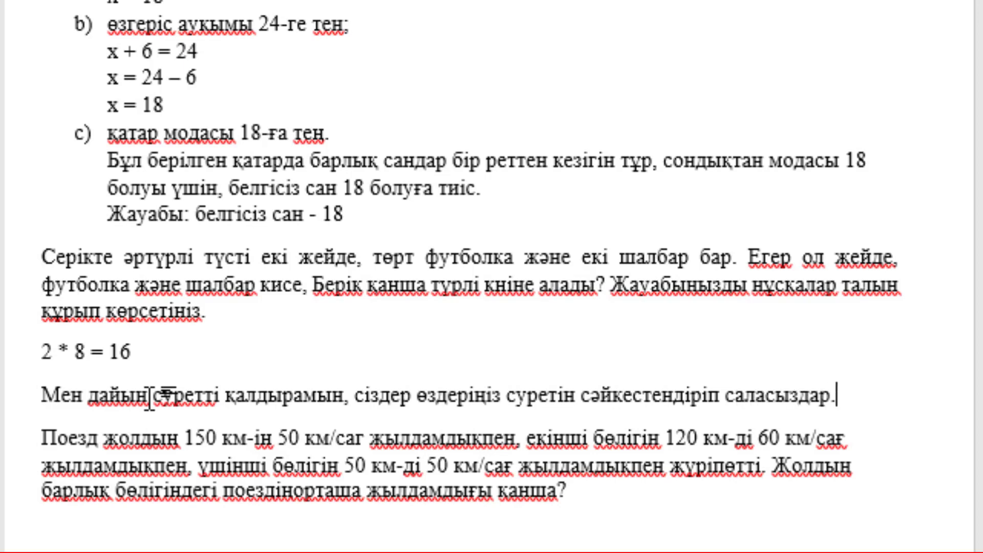
Paste below the clothing problem and add 'Жауабы: 16 нұсқа бар' under the tree diagram
{"action": "scroll", "coordinate": [151, 397], "scroll_direction": "down", "scroll_amount": 5}
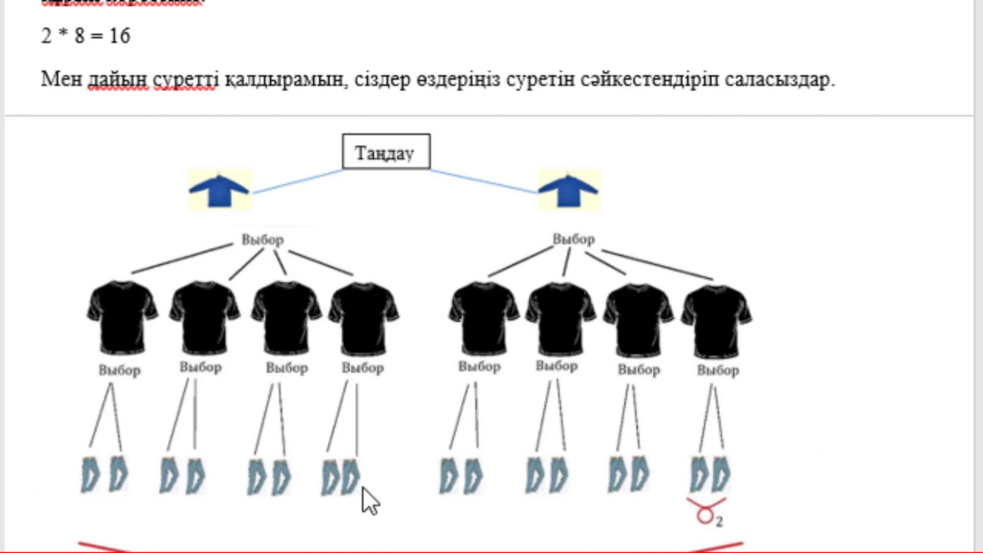
{"action": "scroll", "coordinate": [402, 300], "scroll_direction": "down", "scroll_amount": 1}
{"action": "scroll", "coordinate": [363, 252], "scroll_direction": "up", "scroll_amount": 1}
{"action": "scroll", "coordinate": [373, 262], "scroll_direction": "down", "scroll_amount": 1}
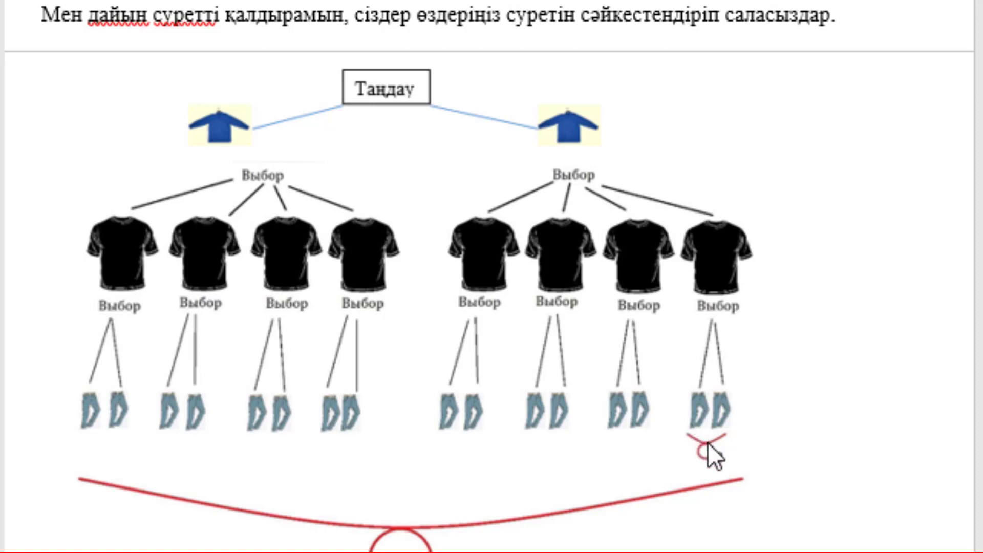
{"action": "scroll", "coordinate": [722, 425], "scroll_direction": "down", "scroll_amount": 2}
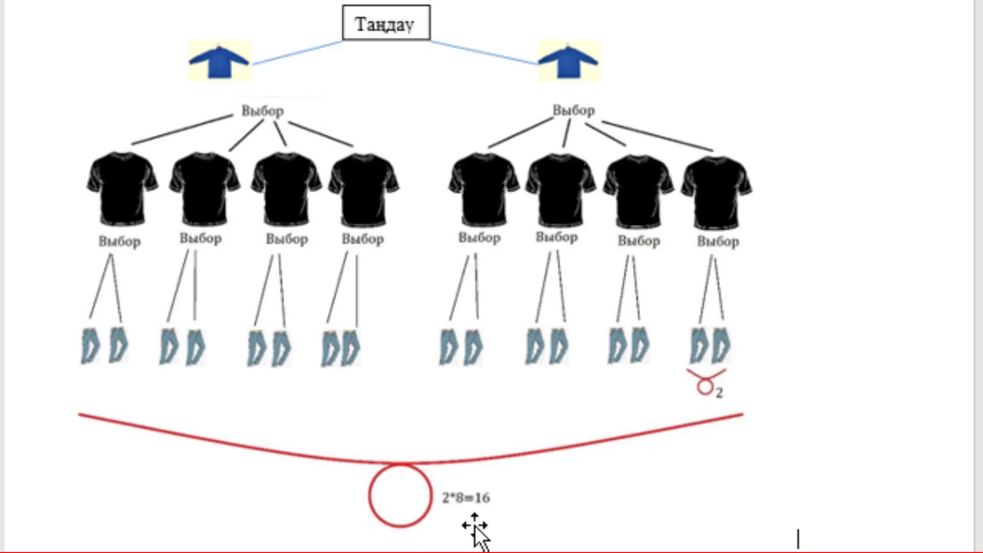
{"action": "key", "text": "ctrl+v"}
{"action": "key", "text": "Return"}
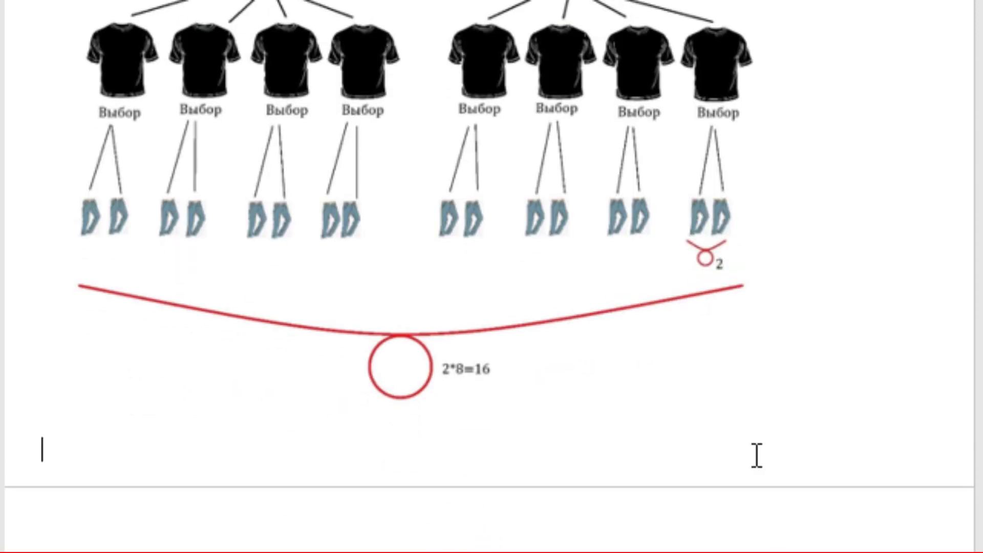
{"action": "type", "text": "Жауабы"}
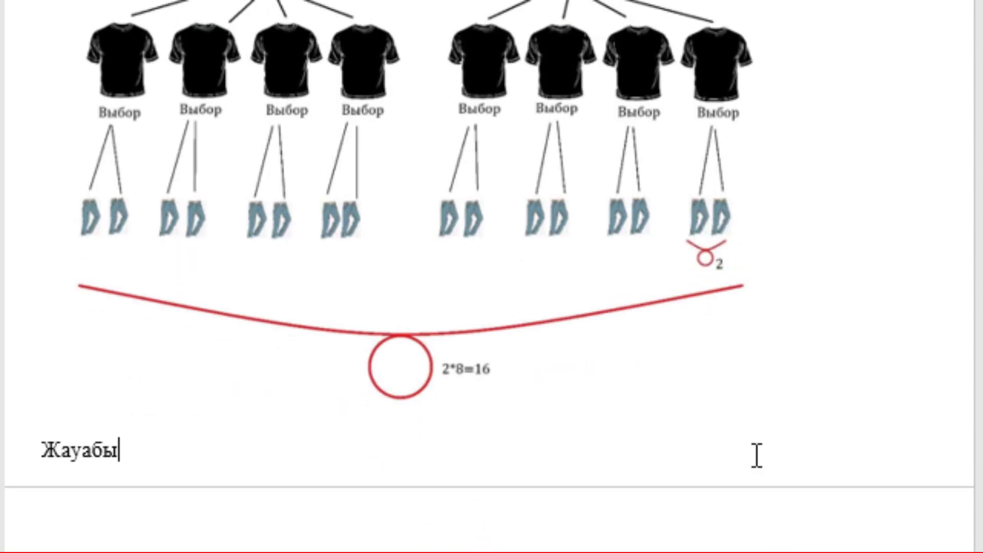
{"action": "type", "text": ";"}
{"action": "type", "text": ": "}
{"action": "type", "text": "16 "}
{"action": "type", "text": "нұсқа бар"}
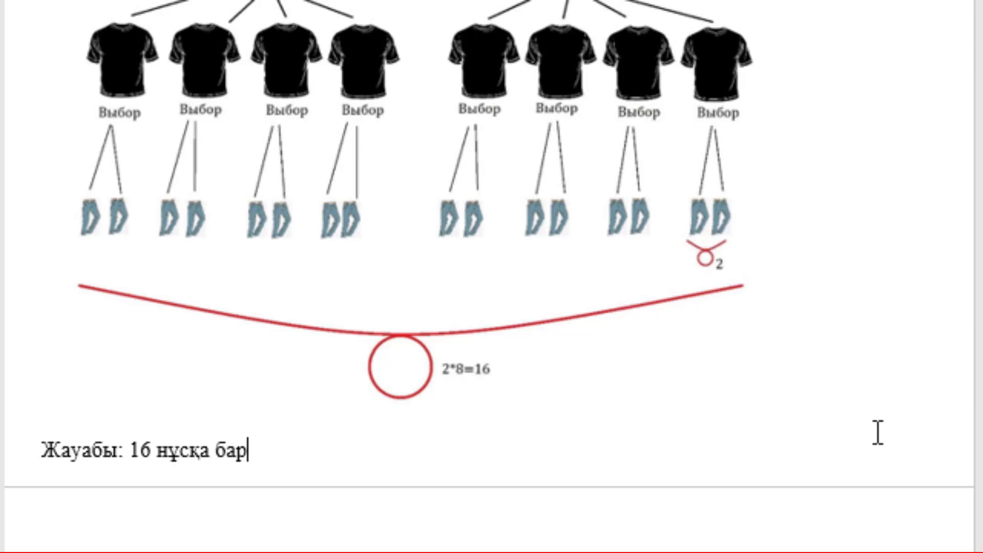
{"action": "scroll", "coordinate": [871, 425], "scroll_direction": "down", "scroll_amount": 3}
Delete the blank lines and first-line indent above the train problem
{"action": "left_click", "coordinate": [375, 403]}
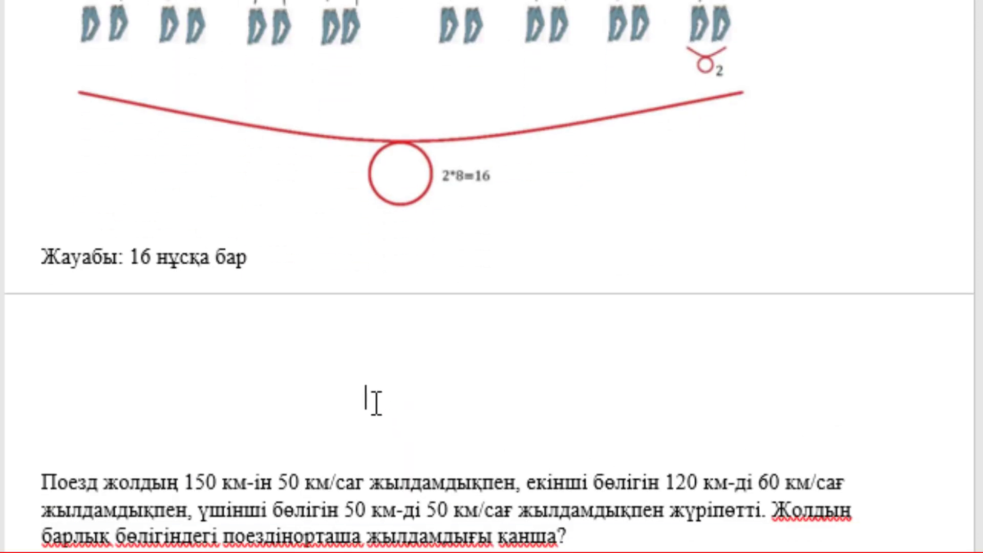
{"action": "left_click_drag", "start_coordinate": [112, 374], "coordinate": [125, 434]}
{"action": "key", "text": "BackSpace"}
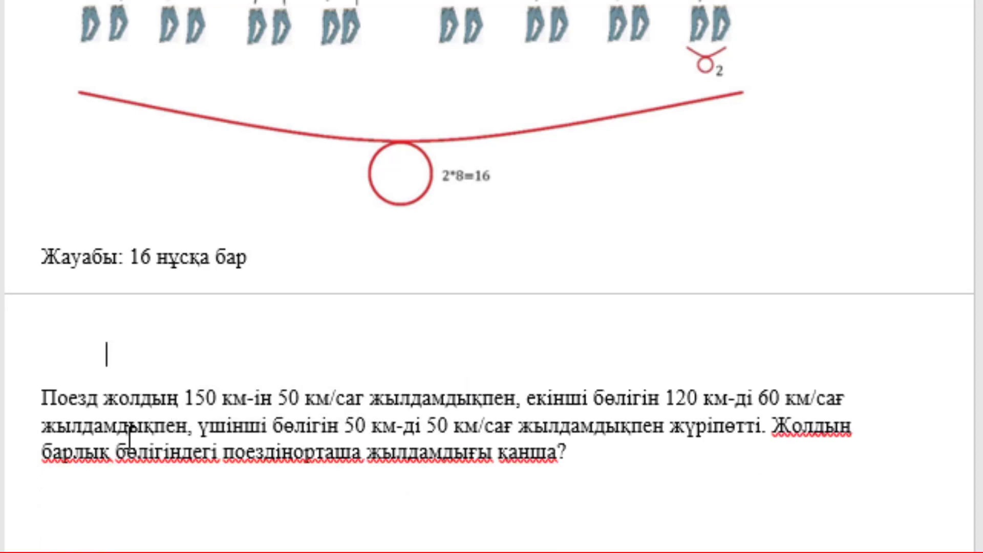
{"action": "key", "text": "BackSpace"}
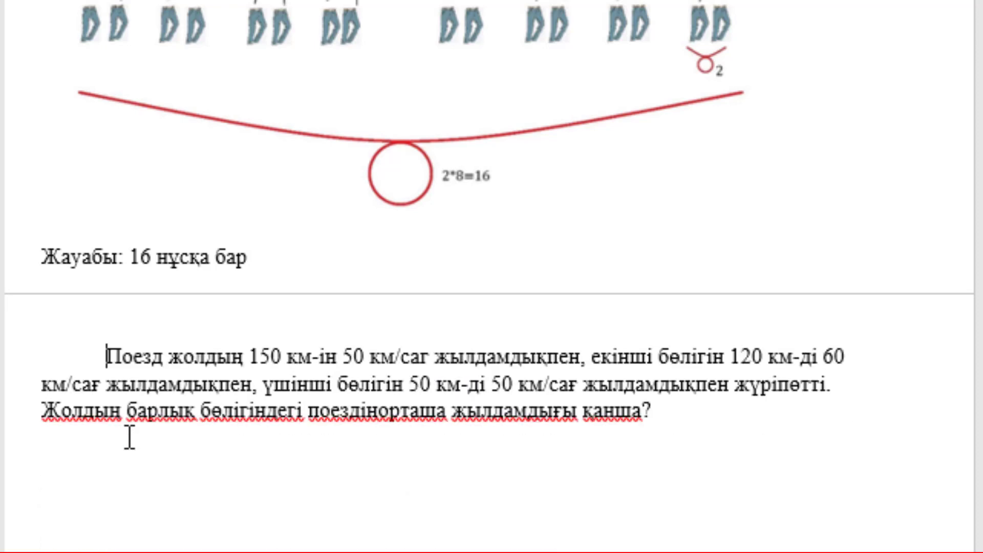
{"action": "key", "text": "BackSpace"}
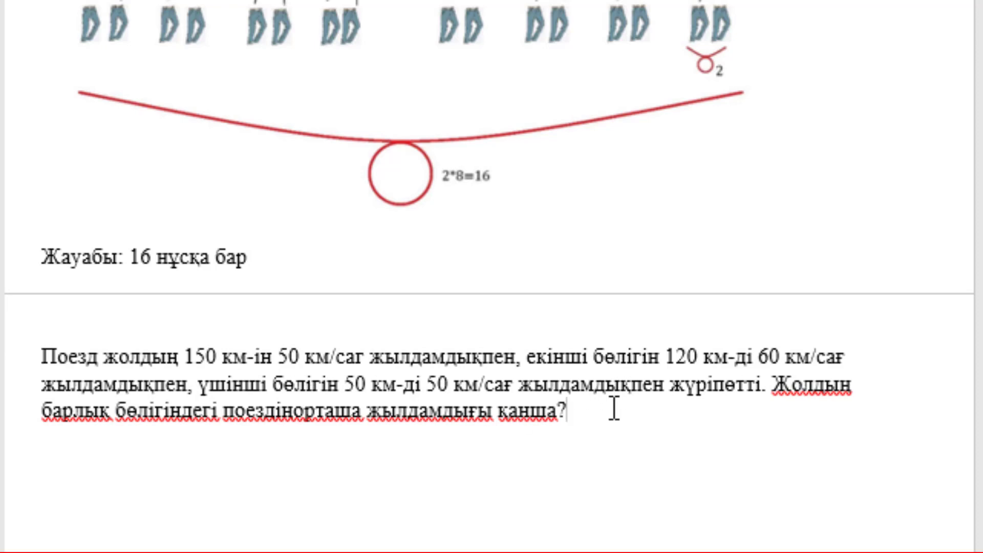
Correct поездінорташа to 'поездың орташа' and move to the empty line below
{"action": "left_click", "coordinate": [297, 410]}
{"action": "left_click", "coordinate": [284, 416]}
{"action": "key", "text": "BackSpace"}
{"action": "type", "text": "ң"}
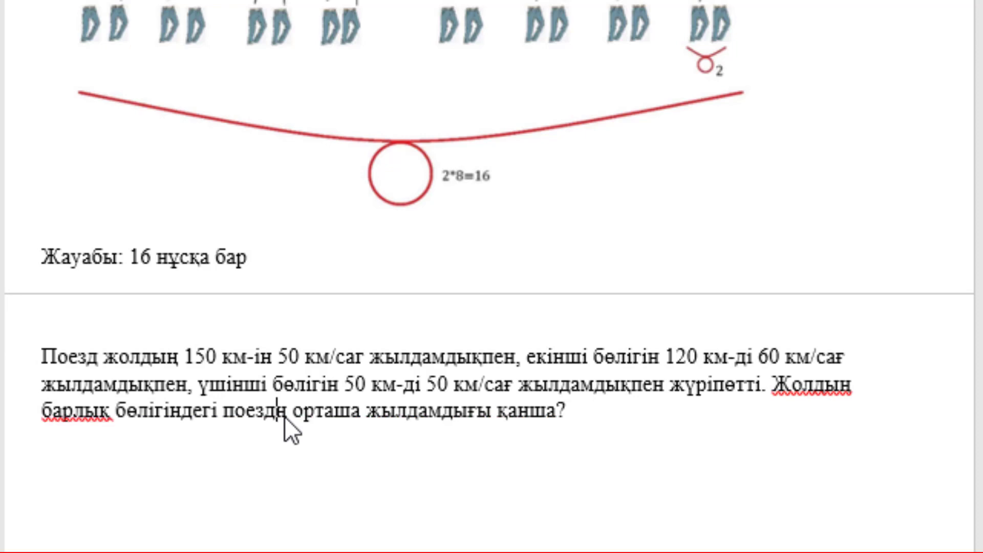
{"action": "type", "text": "ы"}
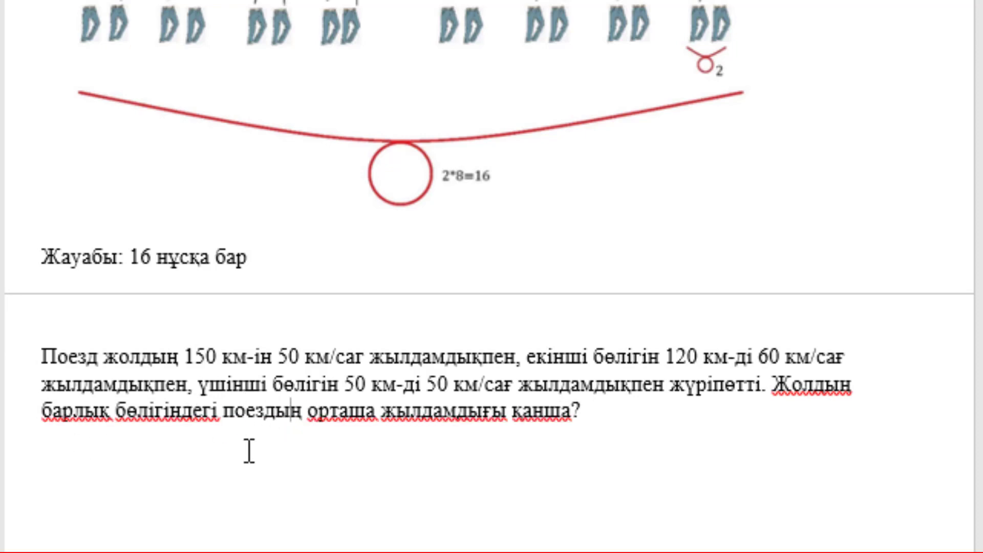
{"action": "left_click", "coordinate": [352, 448]}
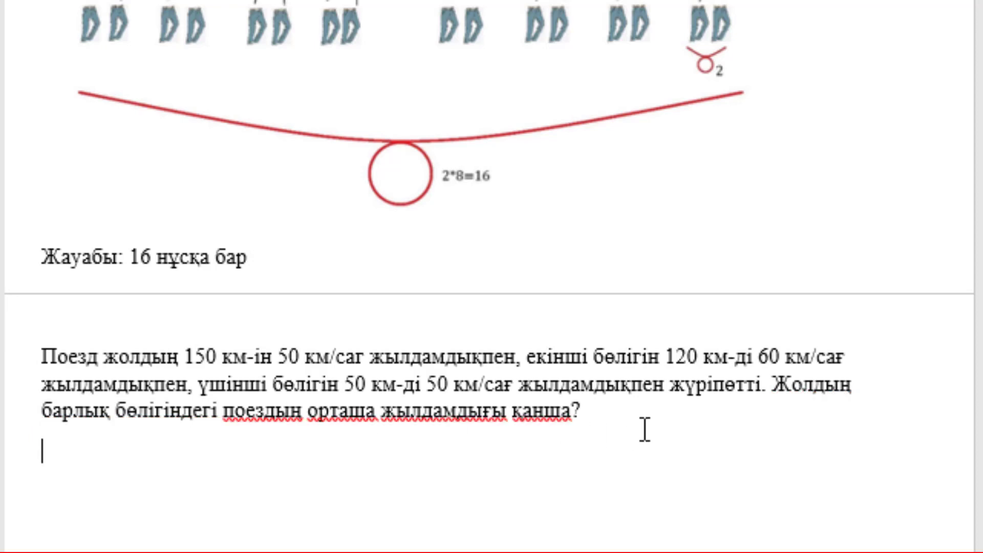
{"action": "type", "text": "«"}
{"action": "key", "text": "BackSpace"}
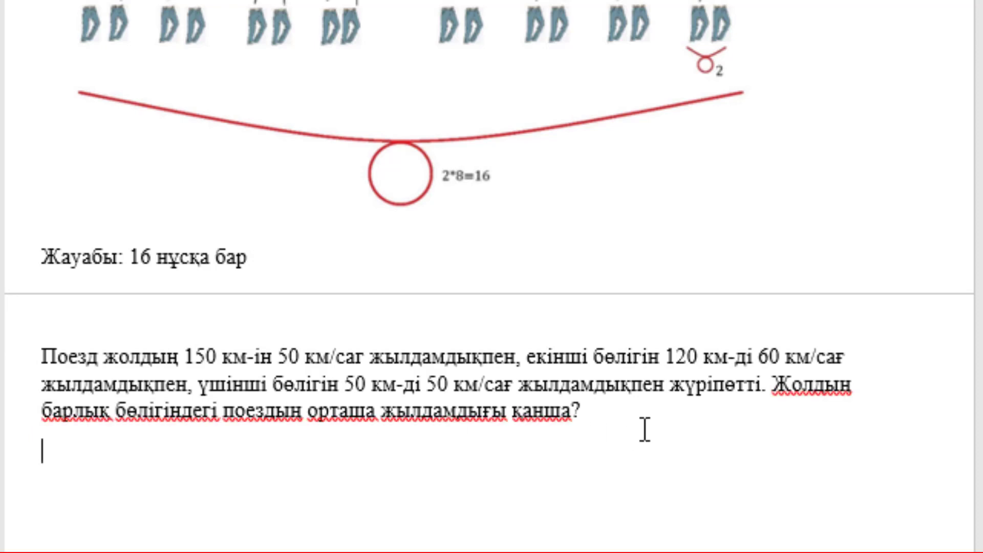
Start step '1) 150' and add a method sentence ending 'уақытына бөлу қажет.' under the question
{"action": "type", "text": "1)"}
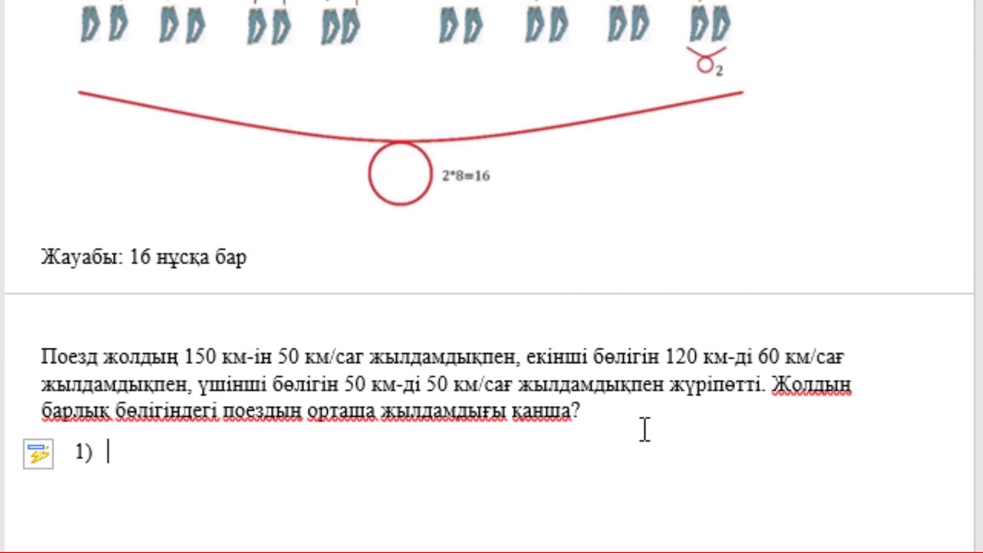
{"action": "type", "text": "15"}
{"action": "type", "text": "0"}
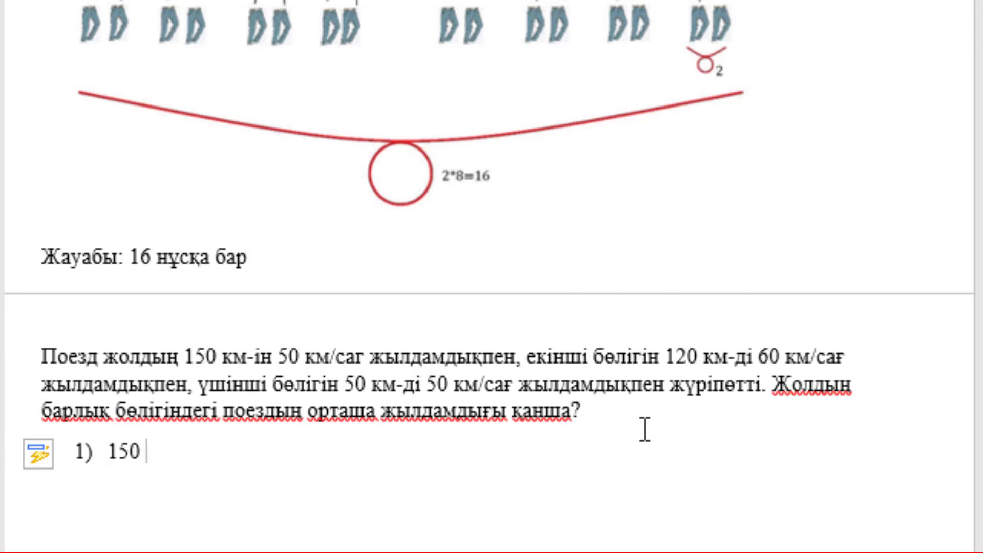
{"action": "left_click", "coordinate": [624, 413]}
{"action": "key", "text": "Return"}
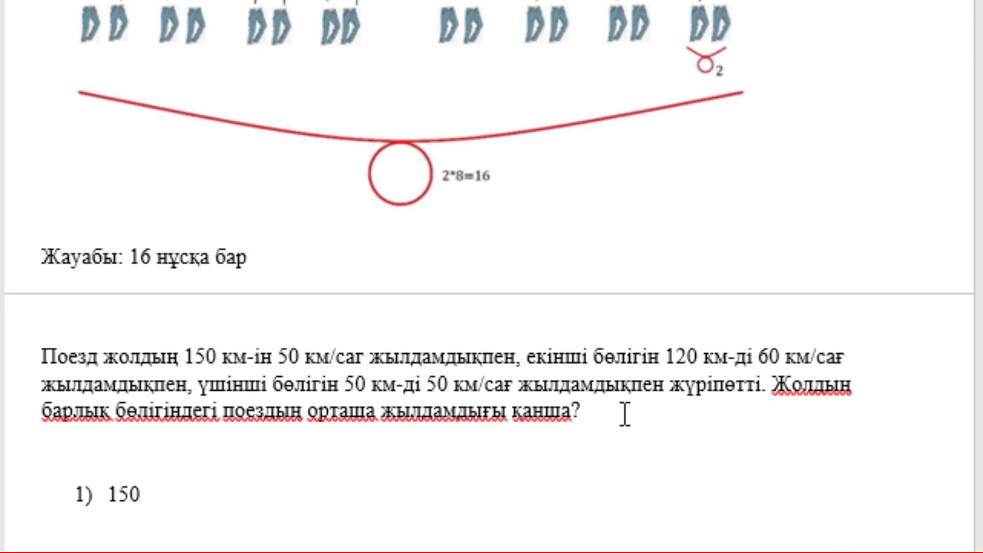
{"action": "type", "text": "Поез"}
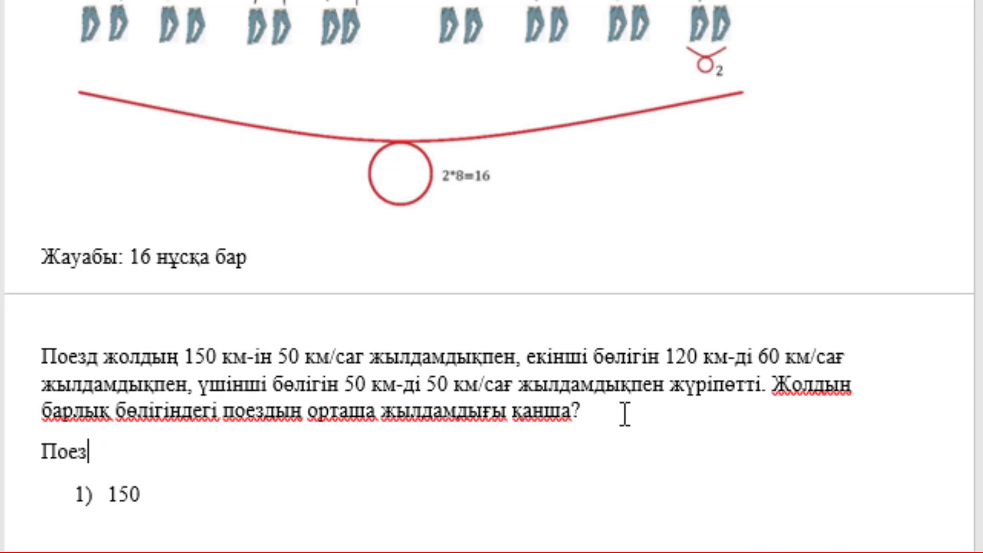
{"action": "type", "text": "дың орташа "}
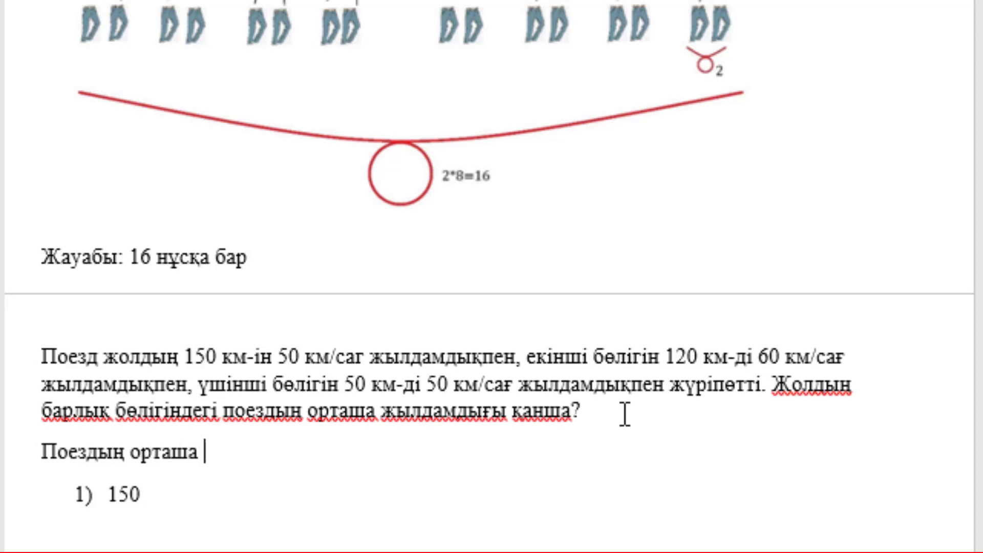
{"action": "type", "text": "жылдамдығын "}
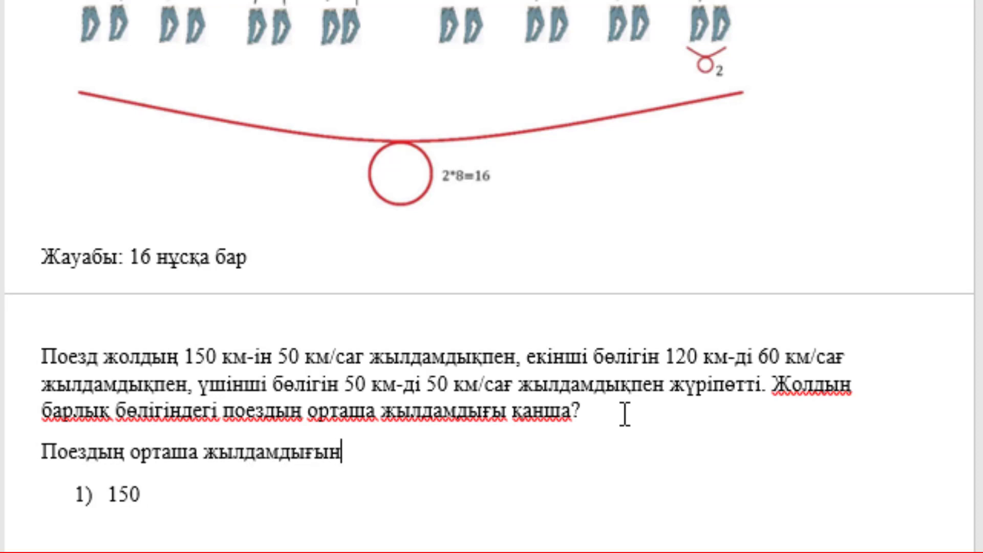
{"action": "type", "text": "табу үш"}
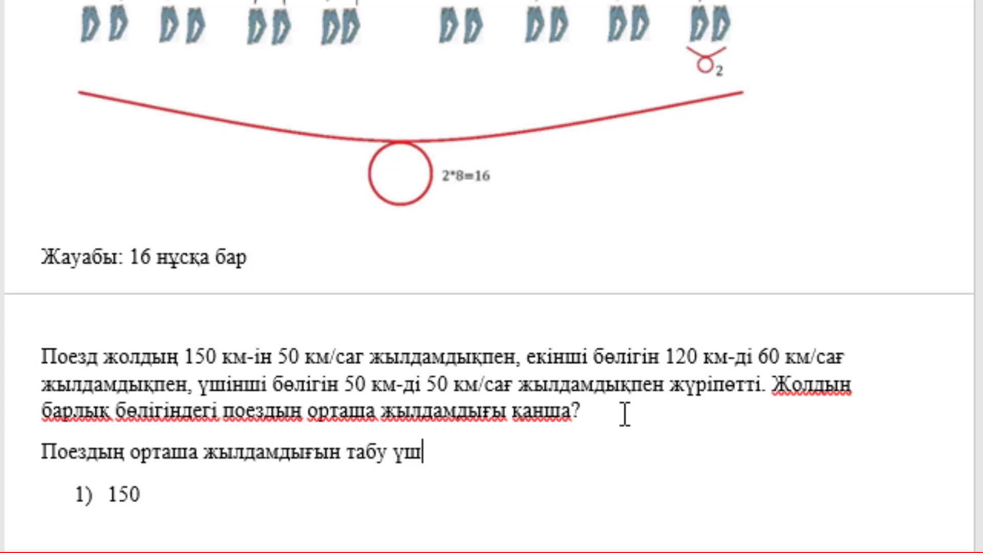
{"action": "type", "text": "ін"}
{"action": "type", "text": ", оның ба"}
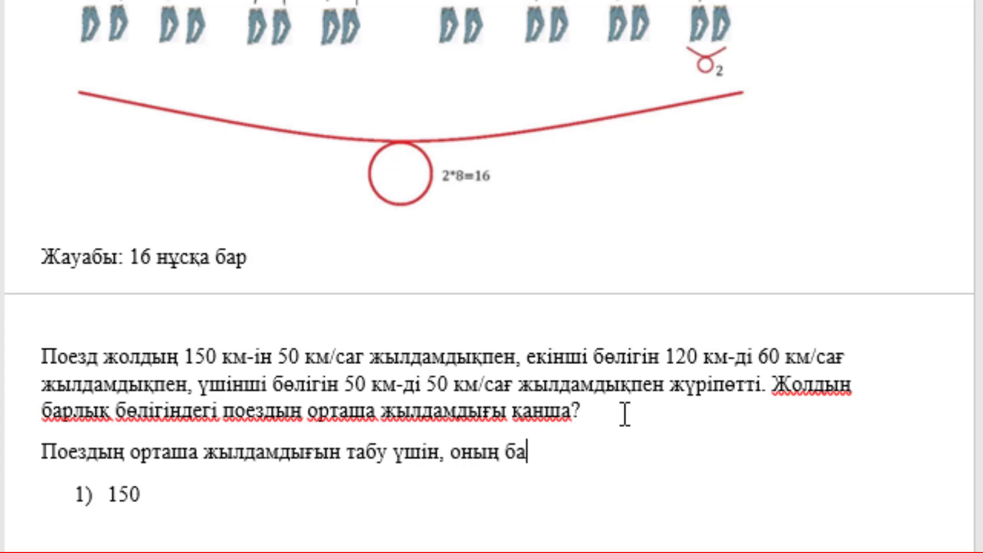
{"action": "type", "text": "рлық ж"}
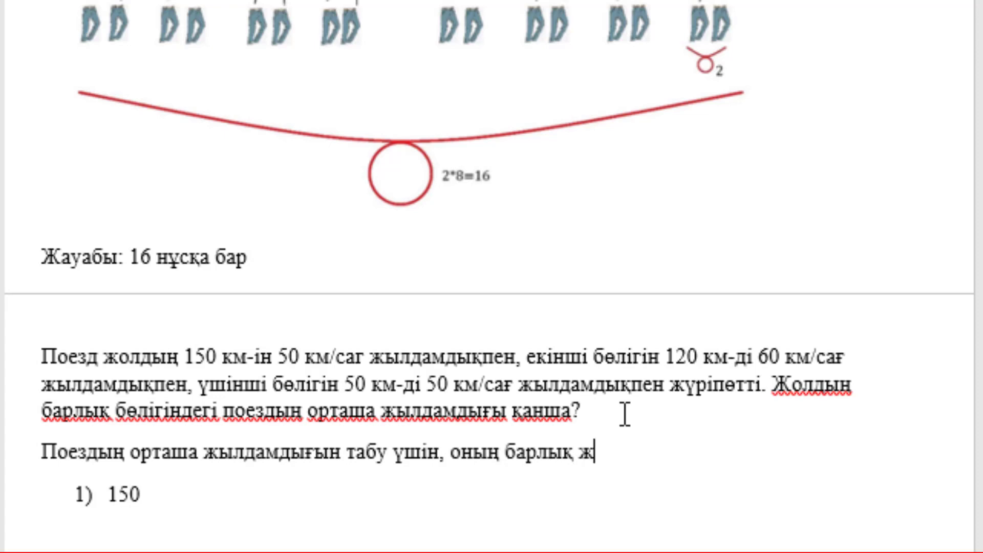
{"action": "type", "text": "үріп өтке"}
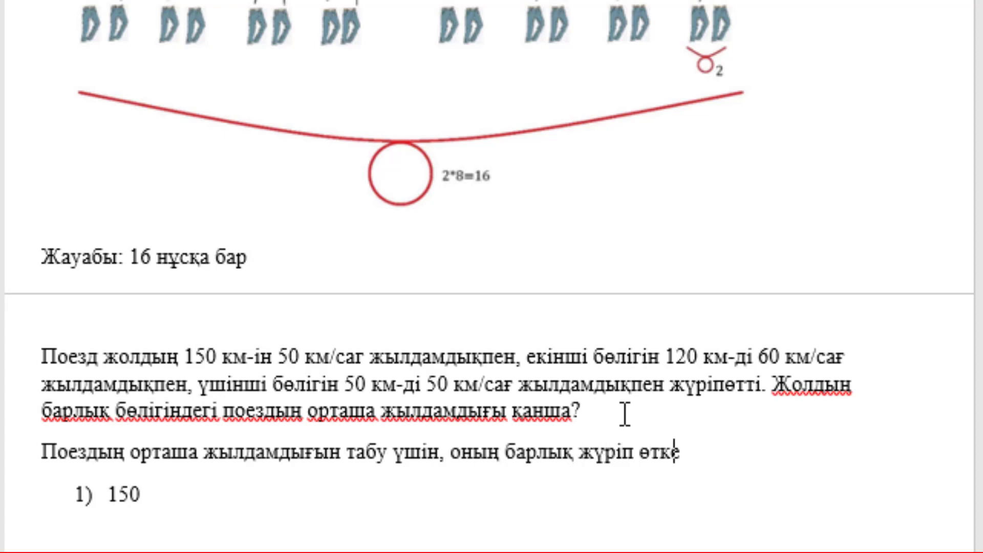
{"action": "type", "text": "н жол"}
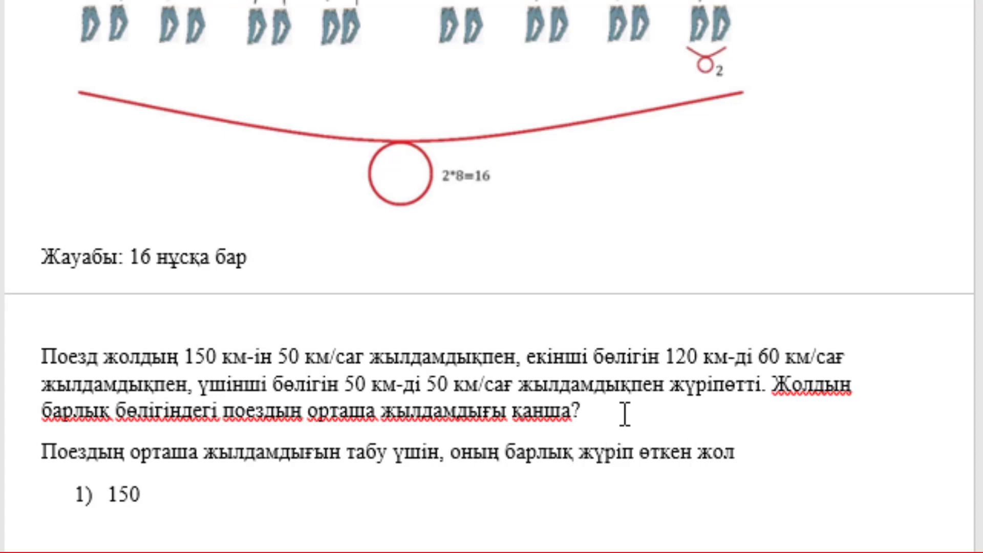
{"action": "type", "text": "ын"}
{"action": "type", "text": " оның ж"}
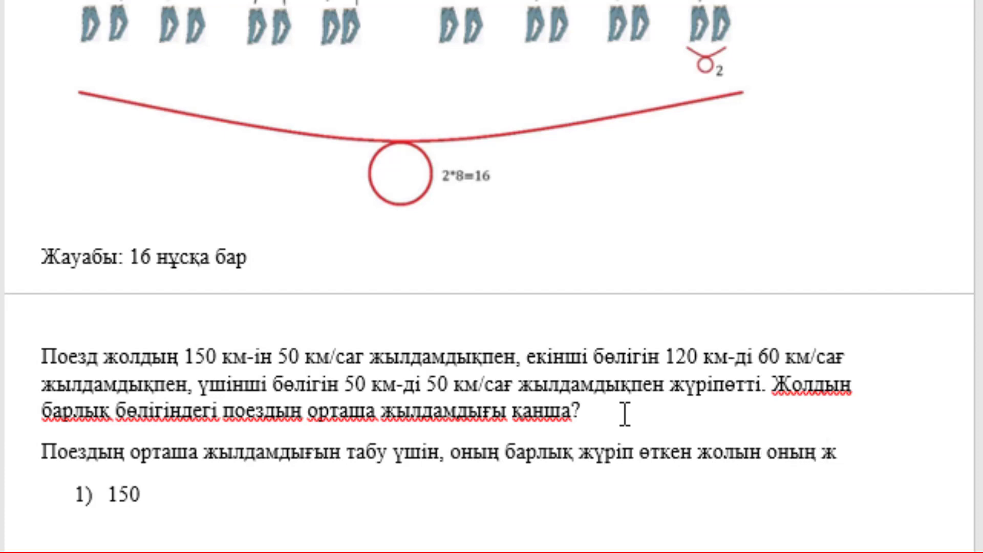
{"action": "type", "text": "үрген"}
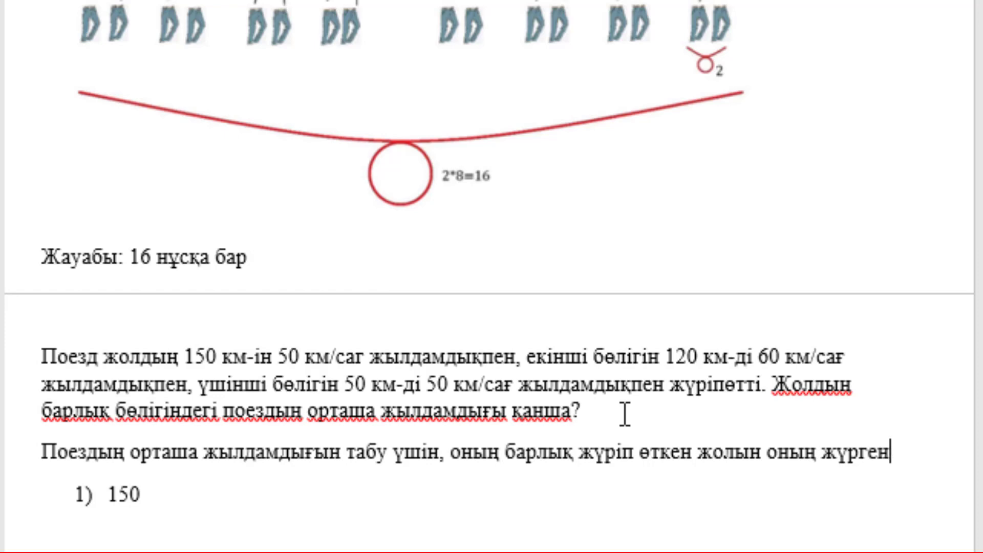
{"action": "key", "text": "BackSpace"}
{"action": "key", "text": "BackSpace"}
{"action": "key", "text": "BackSpace"}
{"action": "type", "text": "іп өт"}
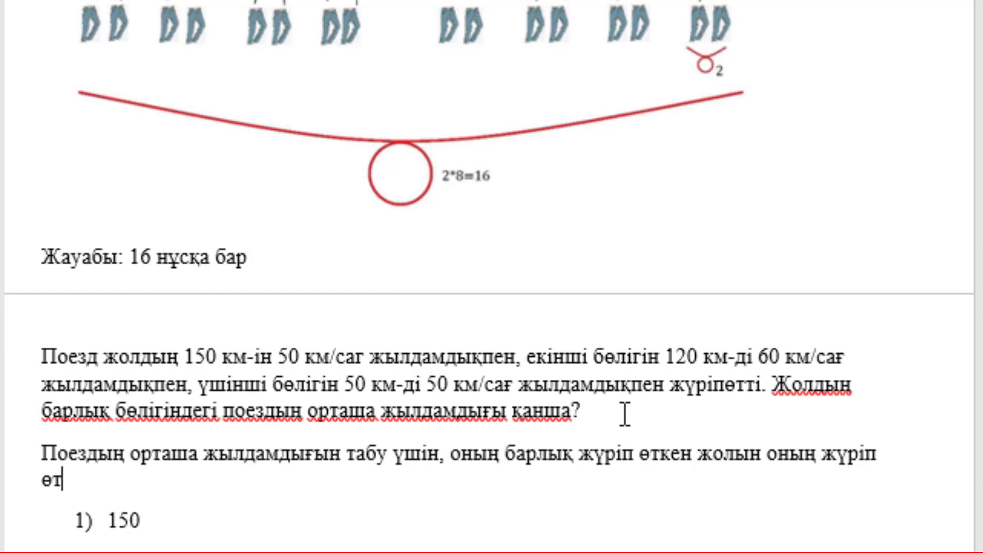
{"action": "type", "text": "кен уақытын"}
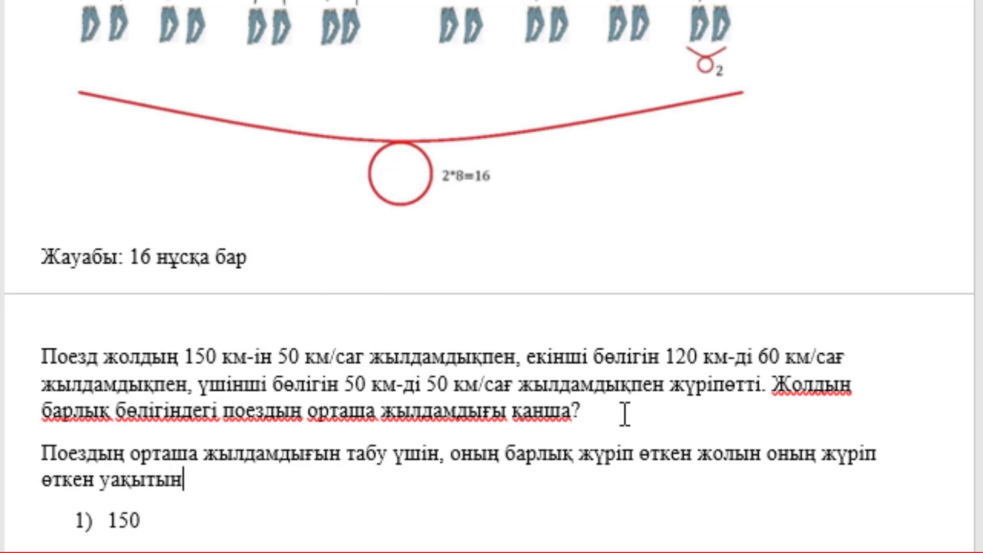
{"action": "type", "text": "а бөл"}
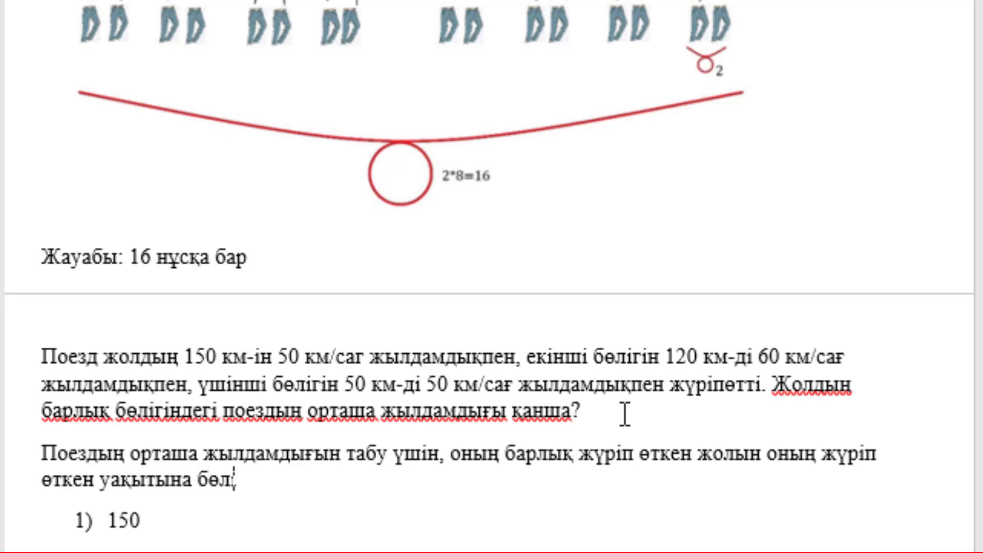
{"action": "type", "text": "і"}
{"action": "key", "text": "BackSpace"}
{"action": "type", "text": "у қа"}
{"action": "type", "text": "жет."}
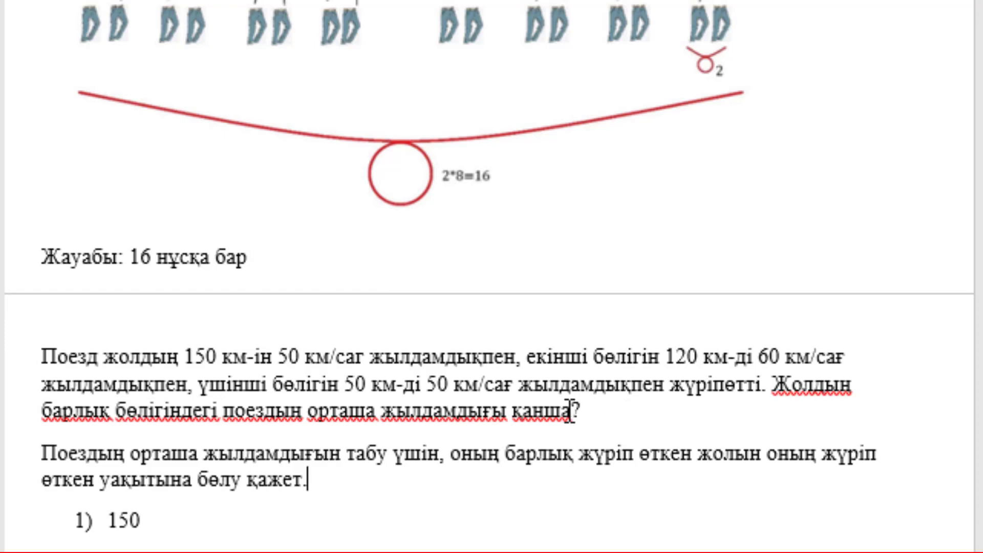
{"action": "scroll", "coordinate": [537, 440], "scroll_direction": "down", "scroll_amount": 3}
Complete step 1 as 150 : 50 = 3 (сағ) and copy the (сағ) unit
{"action": "left_click", "coordinate": [312, 328]}
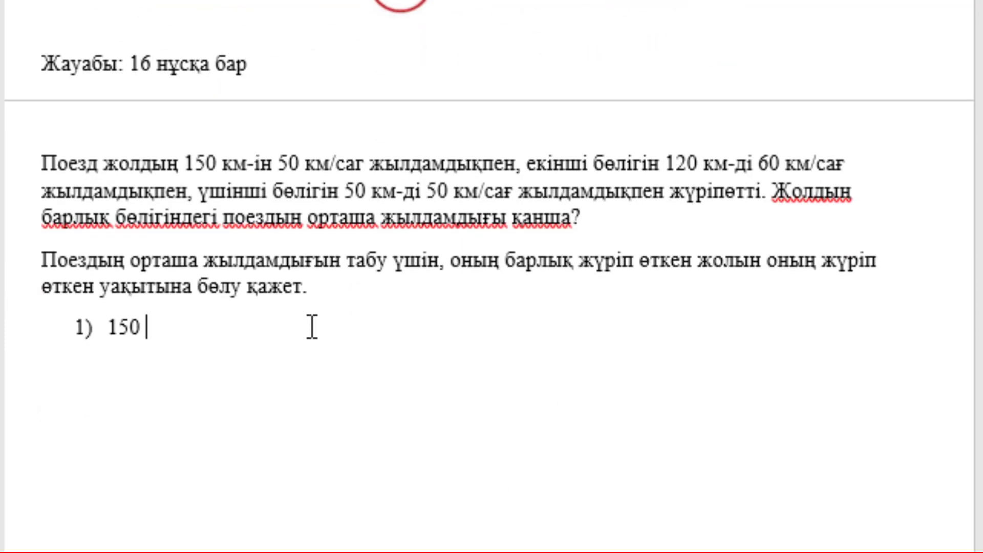
{"action": "type", "text": "&"}
{"action": "key", "text": "BackSpace"}
{"action": "type", "text": ": "}
{"action": "type", "text": "5"}
{"action": "type", "text": "0 = "}
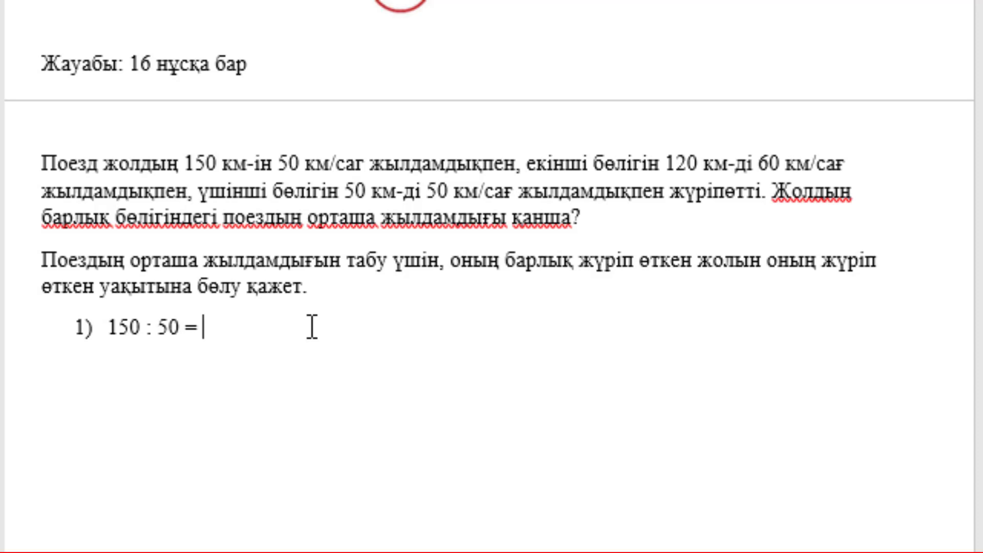
{"action": "type", "text": "3"}
{"action": "left_click_drag", "start_coordinate": [185, 164], "coordinate": [319, 154]}
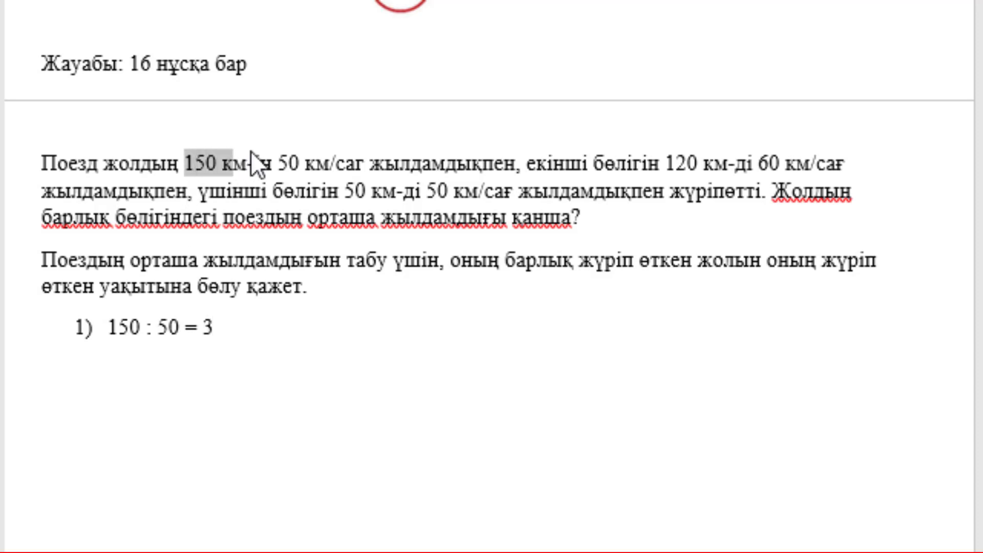
{"action": "left_click", "coordinate": [284, 329]}
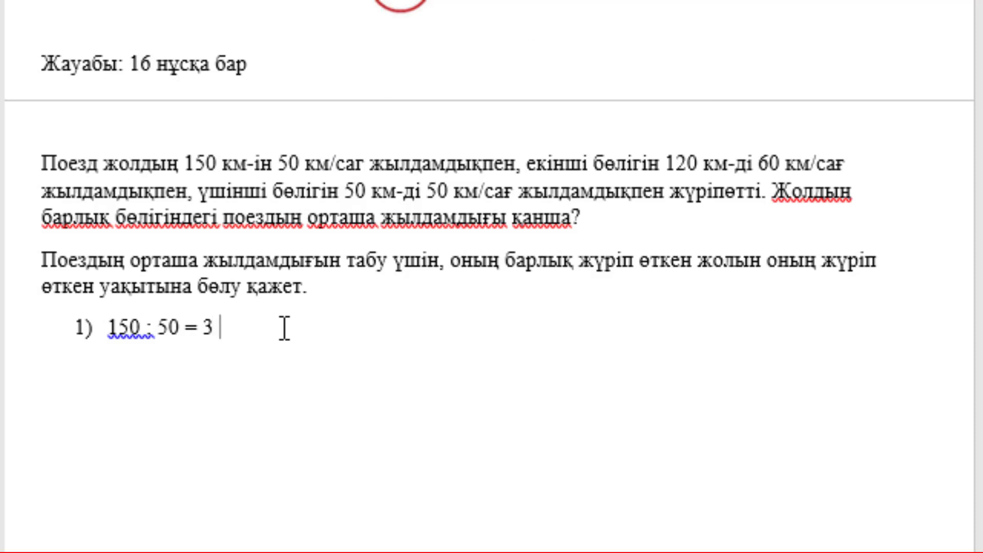
{"action": "type", "text": "()"}
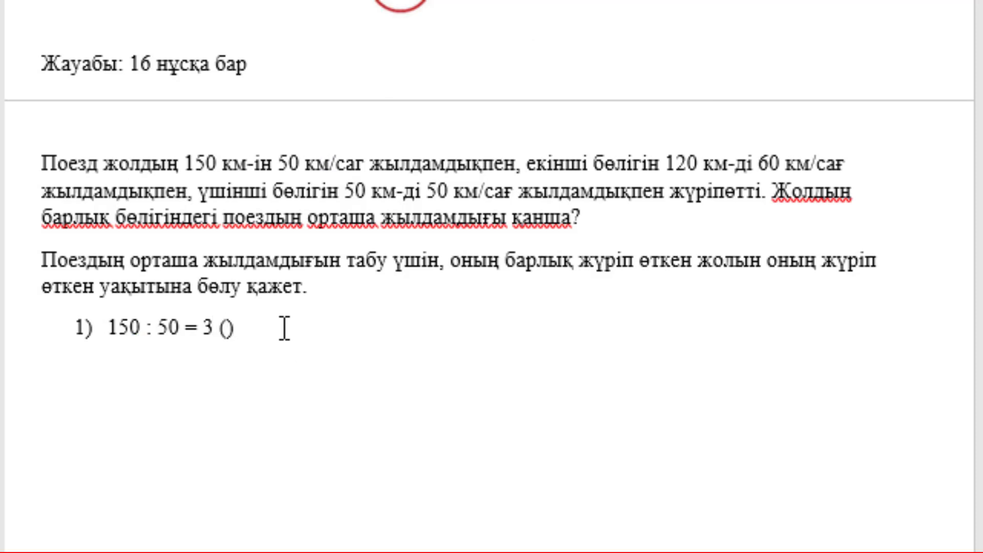
{"action": "type", "text": "сағ"}
{"action": "left_click_drag", "start_coordinate": [219, 329], "coordinate": [273, 328]}
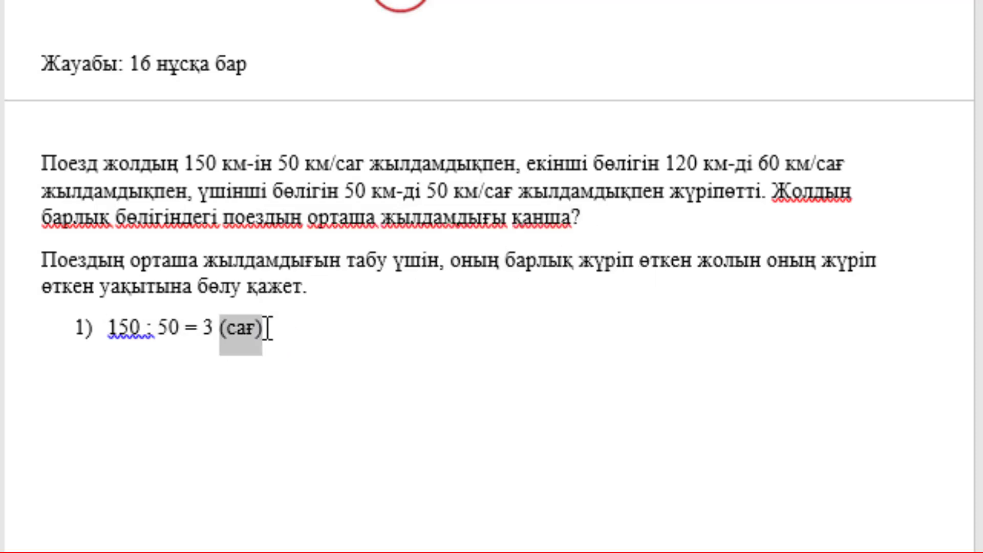
{"action": "left_click", "coordinate": [267, 330]}
Add step 2 as 120 : 60 = 2 (сағ)
{"action": "key", "text": "Return"}
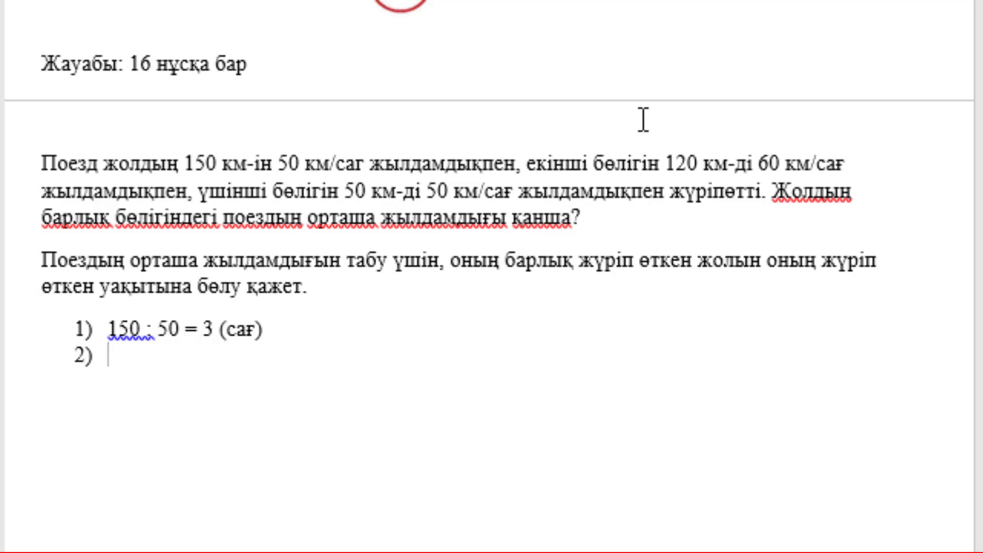
{"action": "left_click_drag", "start_coordinate": [689, 164], "coordinate": [760, 164]}
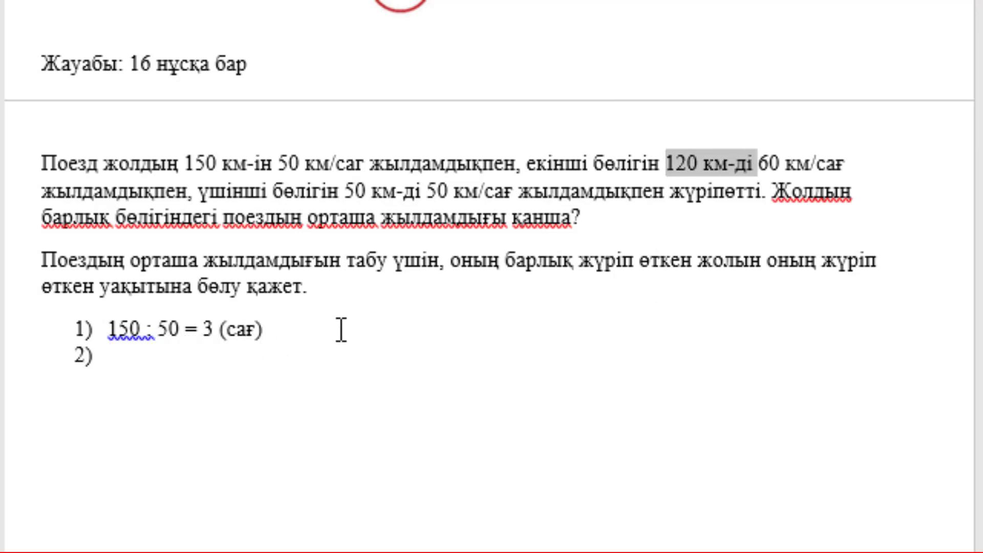
{"action": "left_click", "coordinate": [115, 358]}
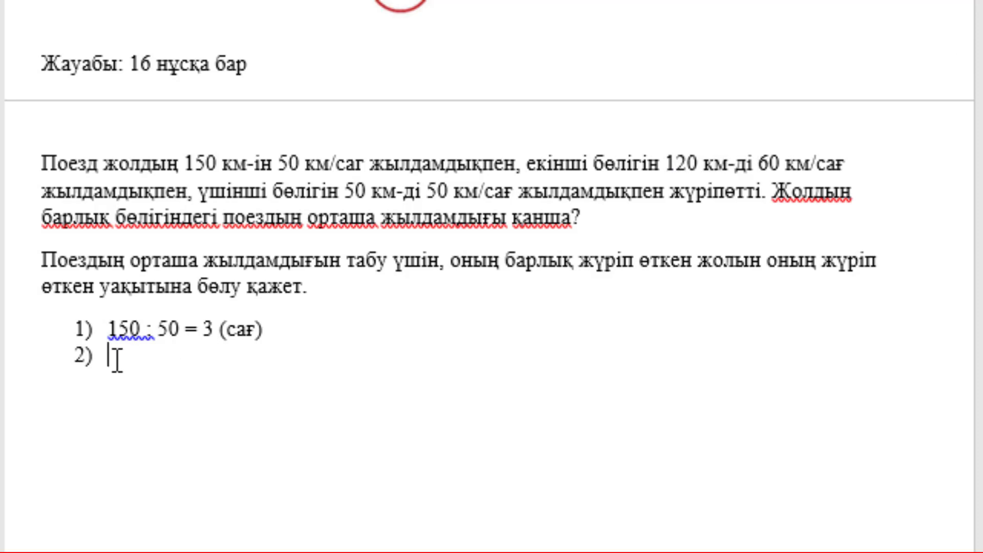
{"action": "type", "text": "120"}
{"action": "type", "text": " 6"}
{"action": "type", "text": "0"}
{"action": "key", "text": "BackSpace"}
{"action": "key", "text": "BackSpace"}
{"action": "key", "text": "BackSpace"}
{"action": "key", "text": "BackSpace"}
{"action": "type", "text": ": "}
{"action": "type", "text": "60 = "}
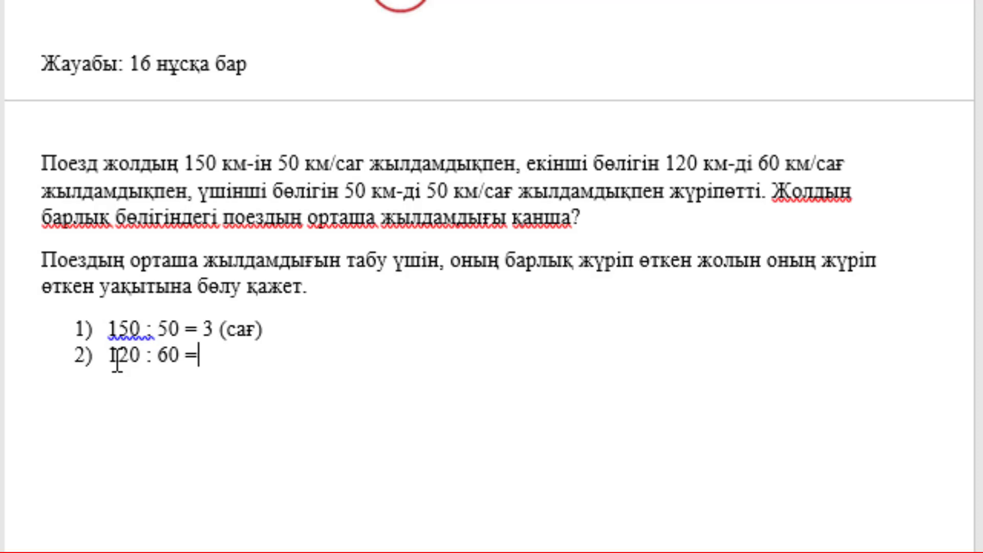
{"action": "type", "text": "2"}
{"action": "type", "text": "(сағ)"}
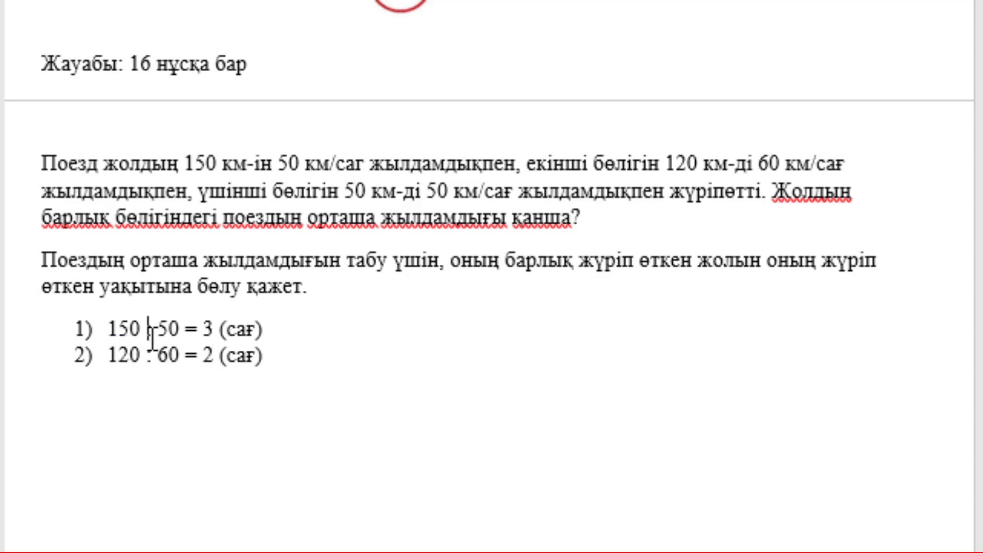
{"action": "left_click", "coordinate": [141, 374]}
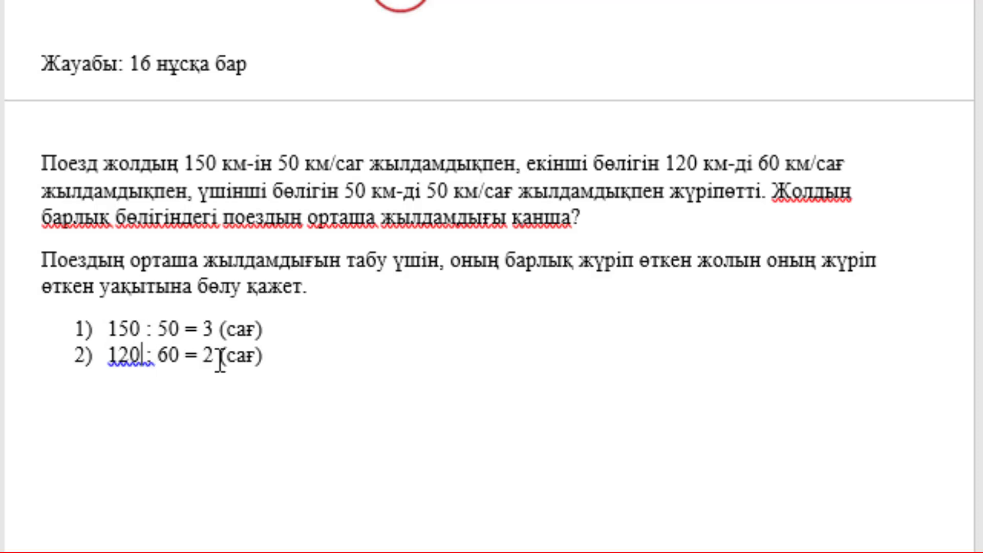
{"action": "left_click", "coordinate": [276, 358]}
Add step 3 as 50 : 50 = 1 (сағ)
{"action": "key", "text": "Return"}
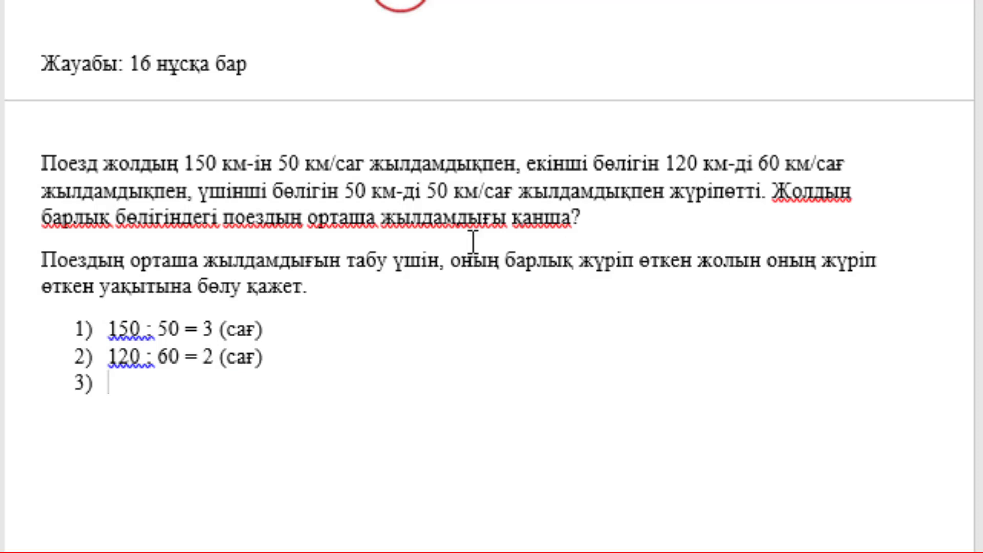
{"action": "left_click_drag", "start_coordinate": [361, 191], "coordinate": [496, 188]}
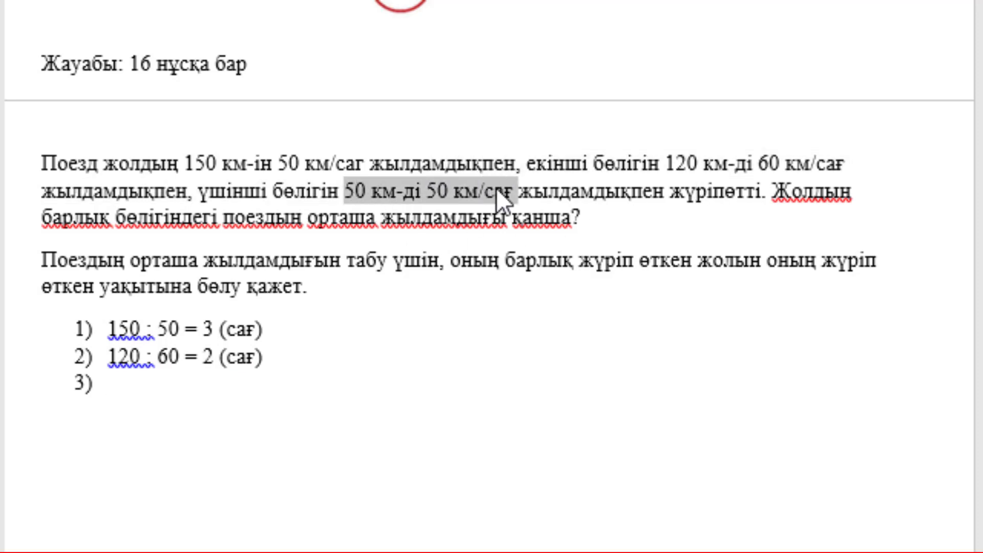
{"action": "left_click", "coordinate": [181, 390]}
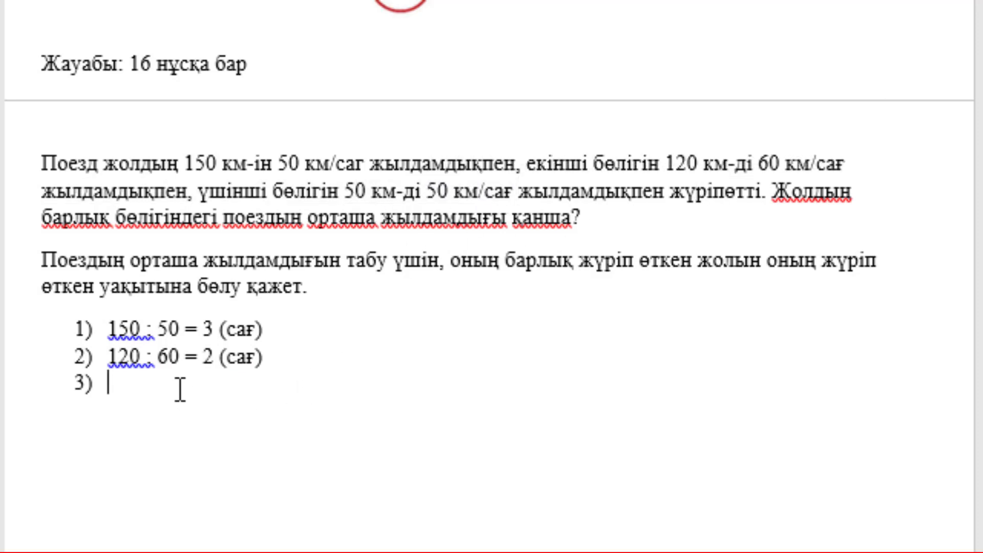
{"action": "type", "text": "50 :"}
{"action": "type", "text": " 50 = 1"}
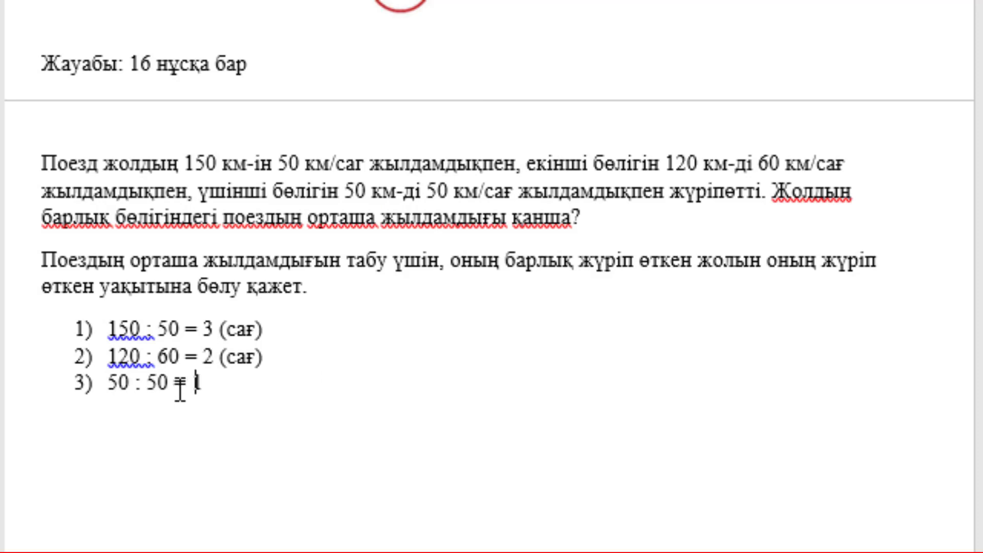
{"action": "type", "text": "(сағ)"}
{"action": "key", "text": "Return"}
{"action": "type", "text": "1"}
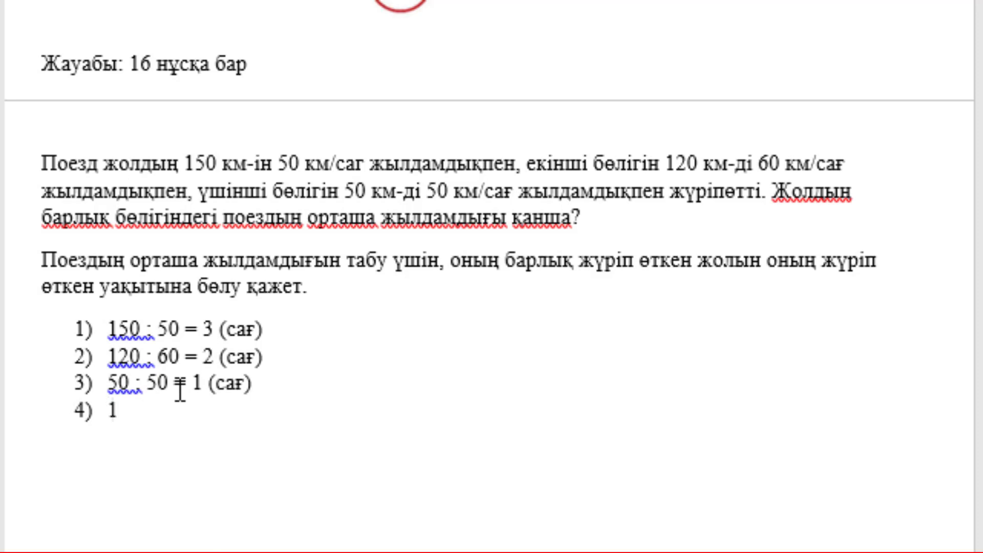
Write step 4 as 50 + 120 + 50 = 320 (км), the total distance
{"action": "type", "text": "50"}
{"action": "type", "text": " + 120 "}
{"action": "type", "text": "+ "}
{"action": "type", "text": "5"}
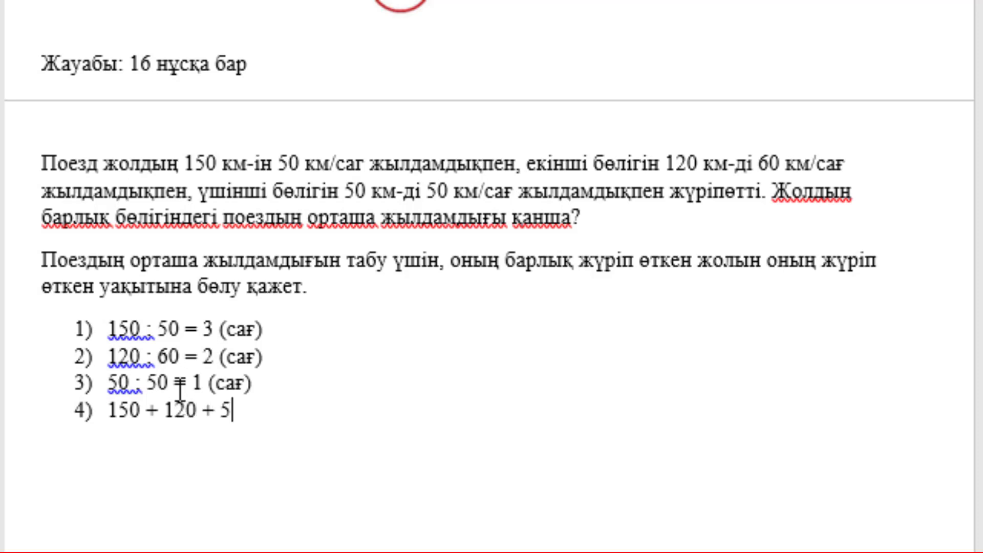
{"action": "type", "text": "0 = "}
{"action": "type", "text": "320"}
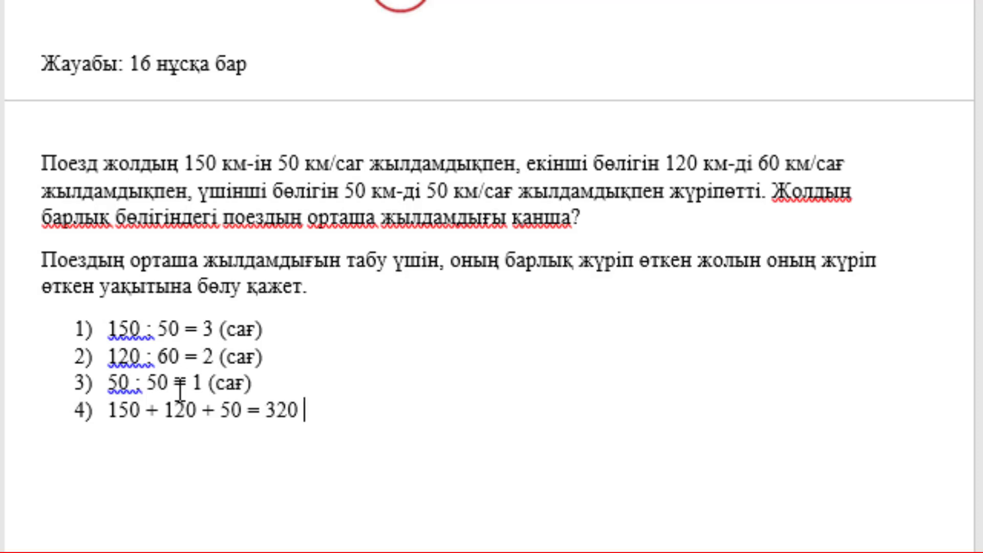
{"action": "type", "text": "(сағ)"}
{"action": "key", "text": "BackSpace"}
{"action": "key", "text": "BackSpace"}
{"action": "key", "text": "BackSpace"}
{"action": "type", "text": "rv"}
{"action": "key", "text": "BackSpace"}
{"action": "key", "text": "BackSpace"}
{"action": "type", "text": "км"}
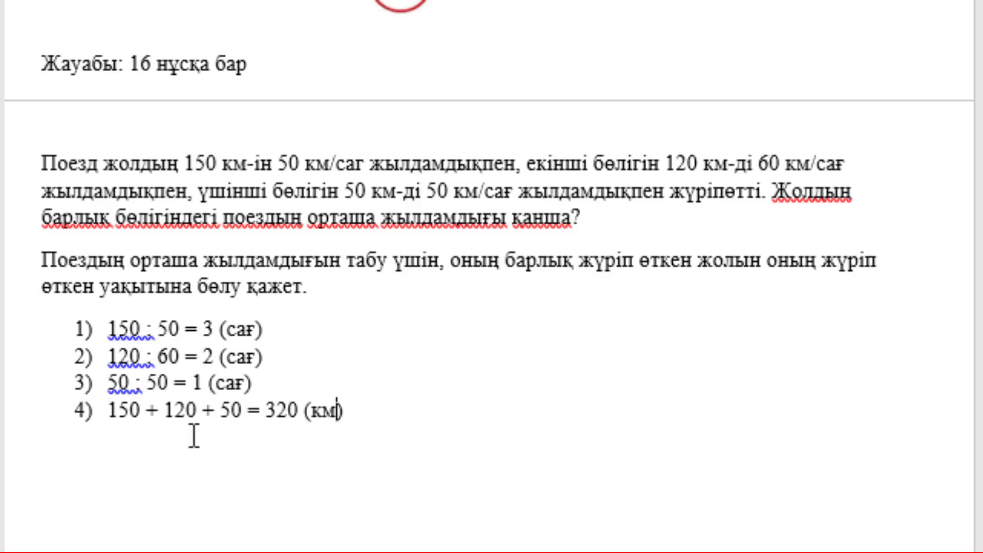
{"action": "key", "text": "End"}
{"action": "type", "text": "-"}
{"action": "type", "text": "рлық "}
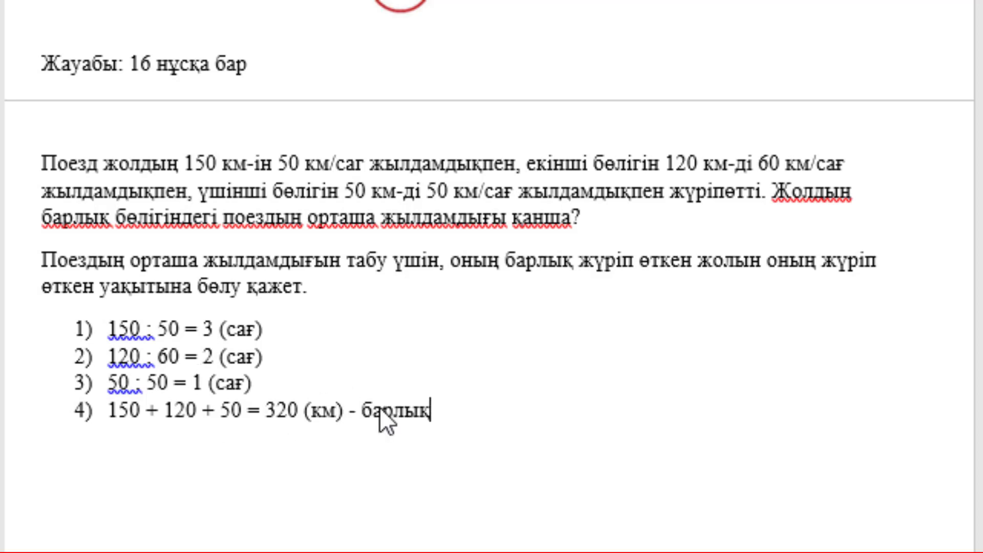
{"action": "type", "text": "жол"}
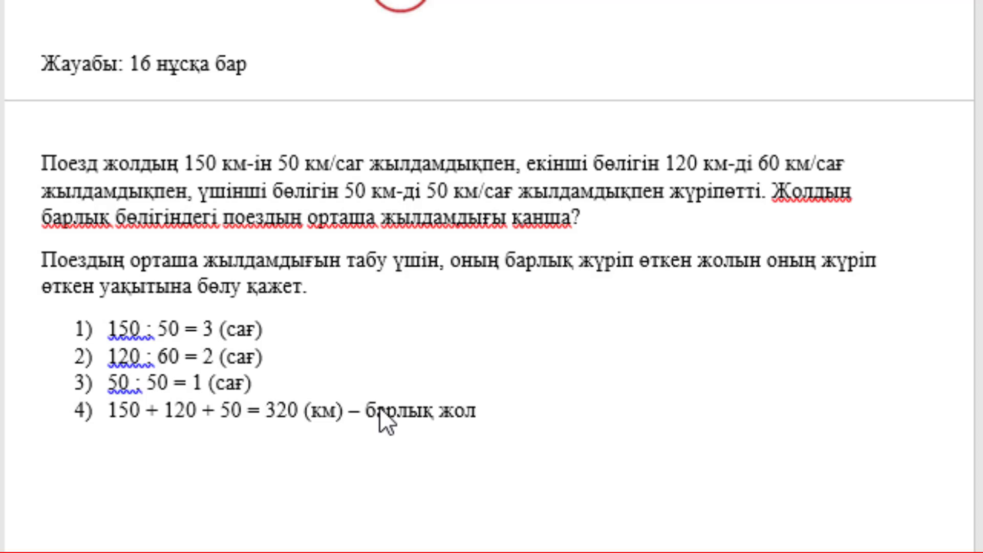
Write step 5 as 3 + 2 + 1 = 6 (сағ) – барлық жүрген уақыты
{"action": "key", "text": "Return"}
{"action": "type", "text": "3 "}
{"action": "type", "text": "+"}
{"action": "type", "text": " 2 + 1 "}
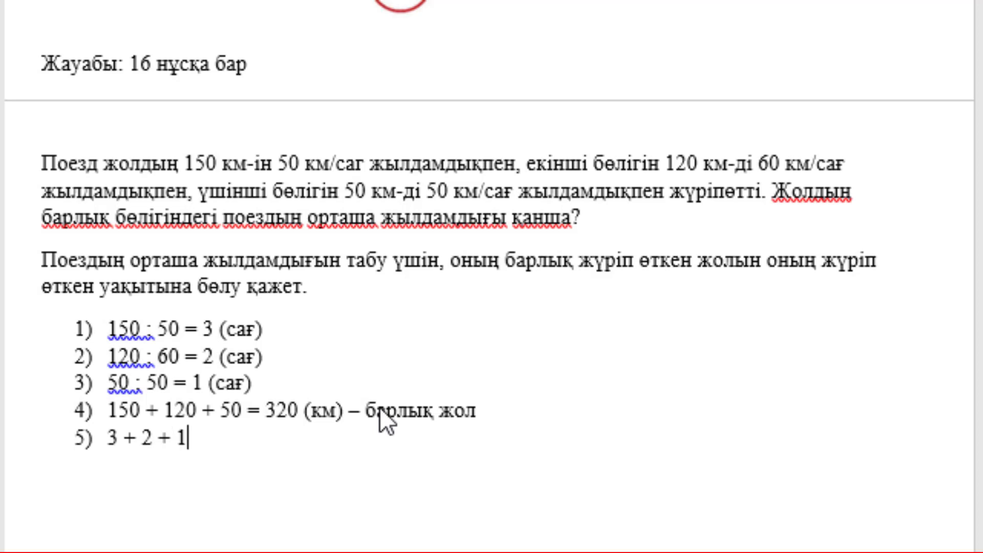
{"action": "type", "text": "= 6"}
{"action": "type", "text": "(сағ)"}
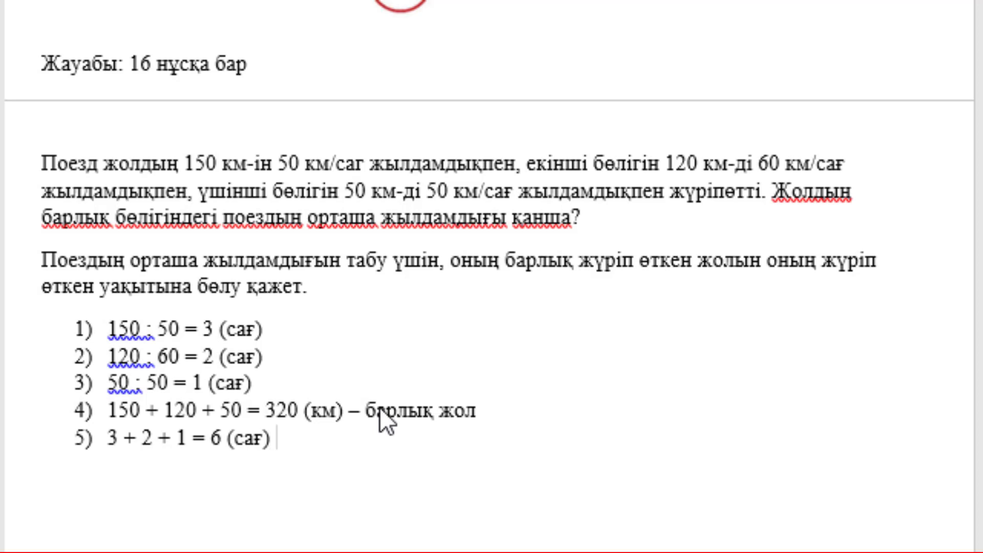
{"action": "type", "text": "-"}
{"action": "type", "text": "барлық "}
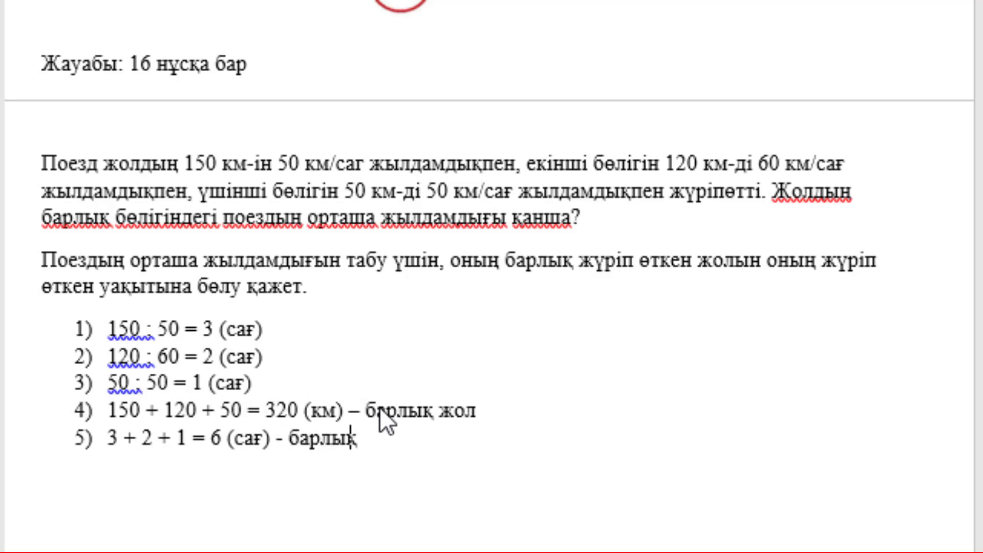
{"action": "type", "text": "жүріген"}
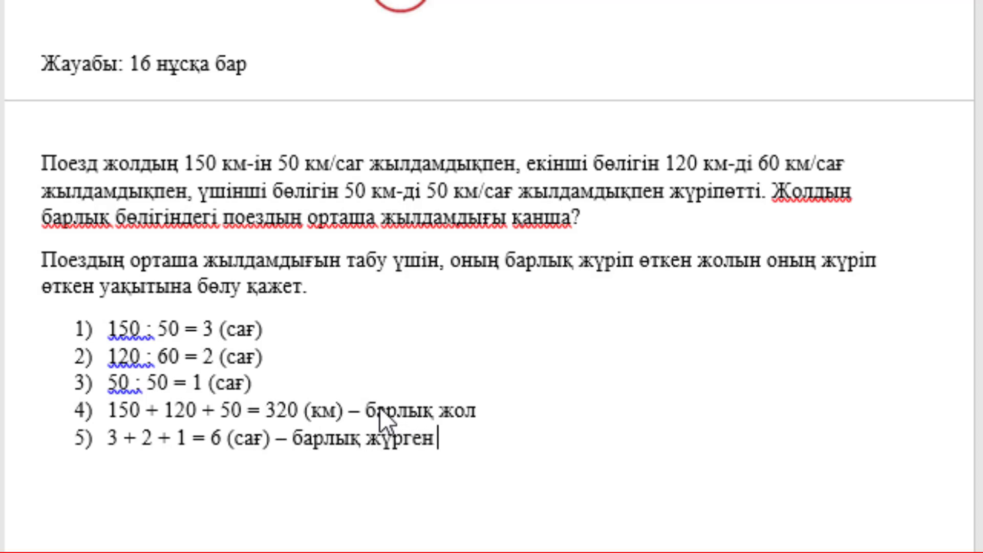
{"action": "type", "text": " уақыты"}
{"action": "key", "text": "Return"}
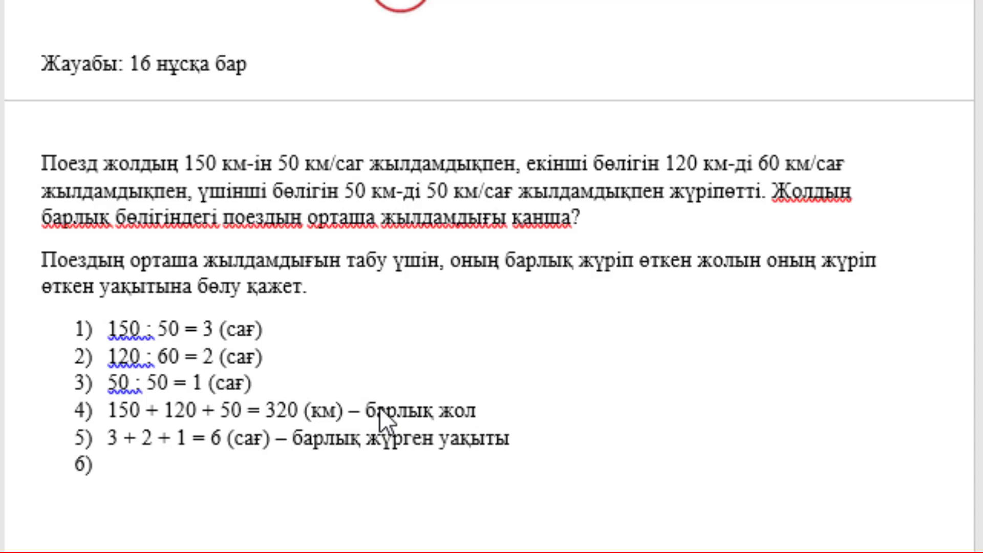
Write step 6 as 320 : 6 = 60 and change the pasted unit toward (км/сағ)
{"action": "type", "text": "іәк"}
{"action": "key", "text": "BackSpace"}
{"action": "key", "text": "BackSpace"}
{"action": "key", "text": "BackSpace"}
{"action": "type", "text": "32"}
{"action": "type", "text": "0 : "}
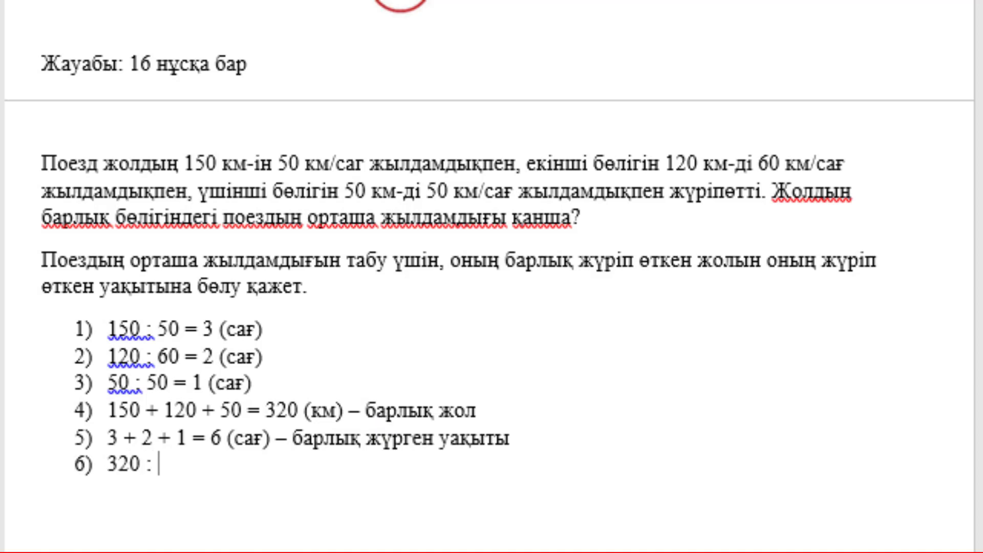
{"action": "type", "text": "6 "}
{"action": "type", "text": "= "}
{"action": "type", "text": "60"}
{"action": "type", "text": "(сағ)"}
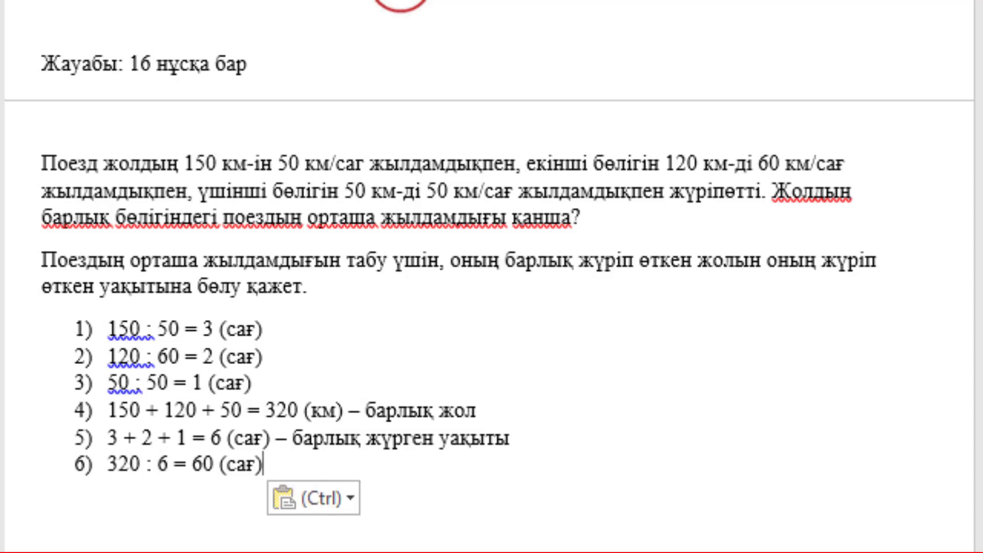
{"action": "key", "text": "Left"}
{"action": "key", "text": "Left"}
{"action": "key", "text": "Left"}
{"action": "type", "text": "r"}
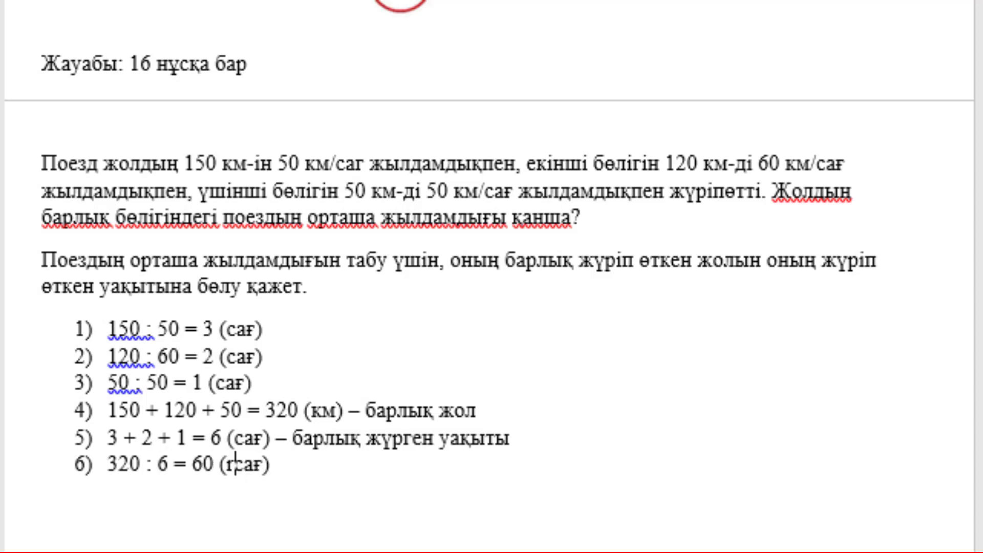
{"action": "type", "text": "v"}
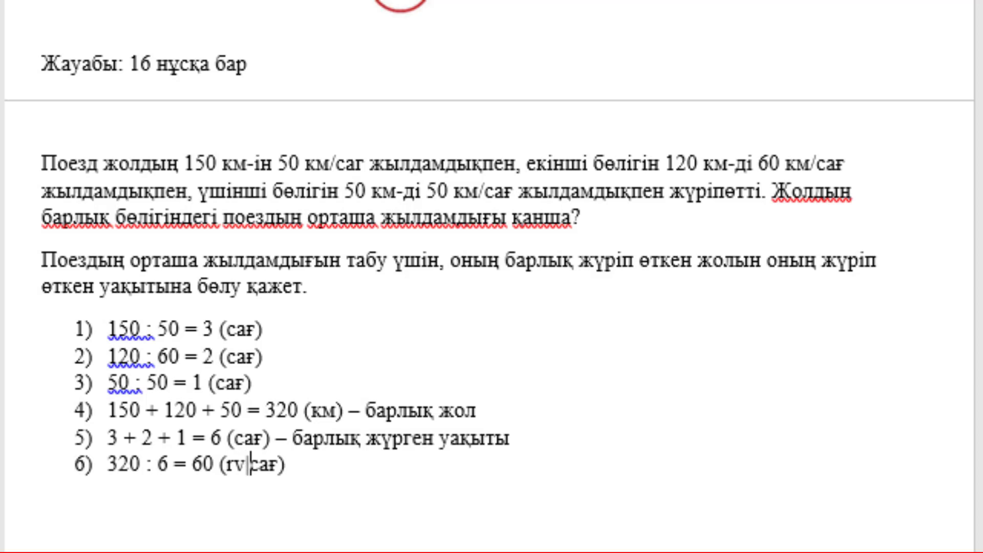
{"action": "key", "text": "BackSpace"}
{"action": "key", "text": "BackSpace"}
{"action": "type", "text": "км"}
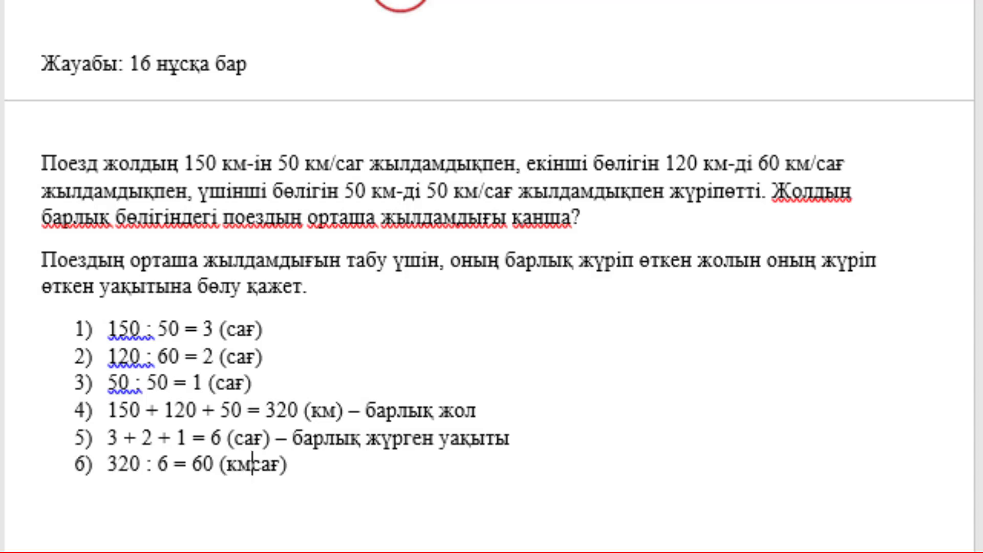
{"action": "type", "text": "/"}
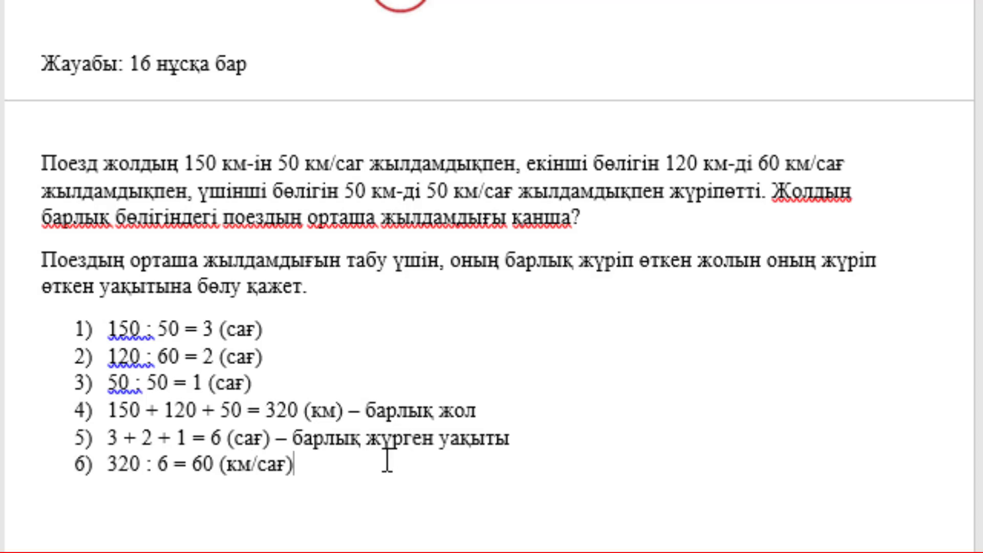
Add the unnumbered answer line 'Жауабы: поездың орташа жылдамдығы 60 км/сағ.'
{"action": "key", "text": "Return"}
{"action": "key", "text": "BackSpace"}
{"action": "type", "text": "Ж"}
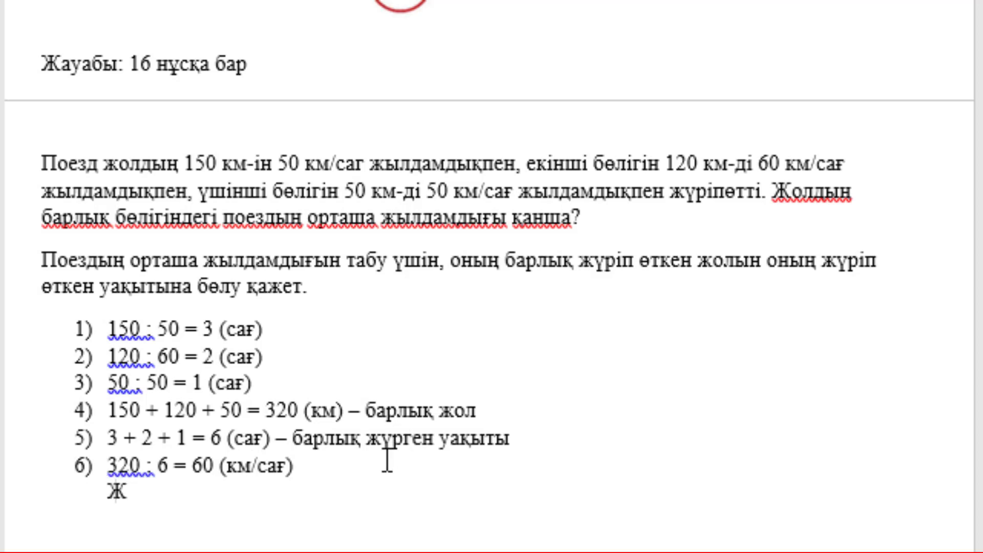
{"action": "type", "text": "ауабы"}
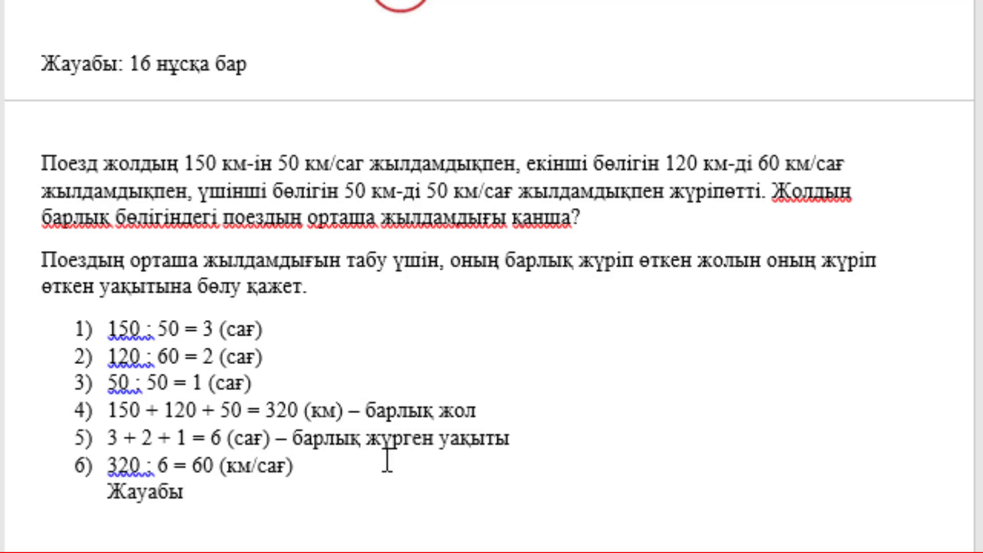
{"action": "type", "text": ": "}
{"action": "type", "text": "пое"}
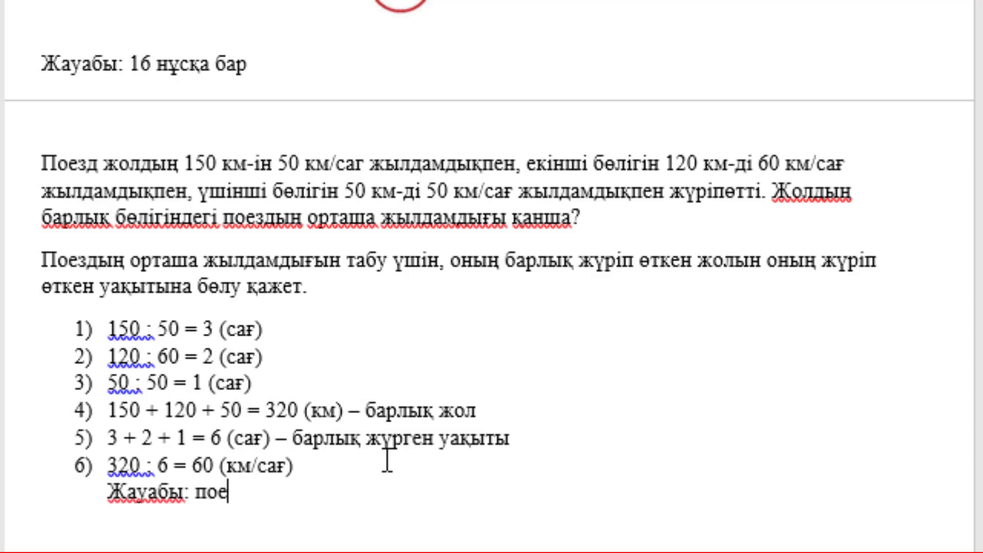
{"action": "type", "text": "здың орташа "}
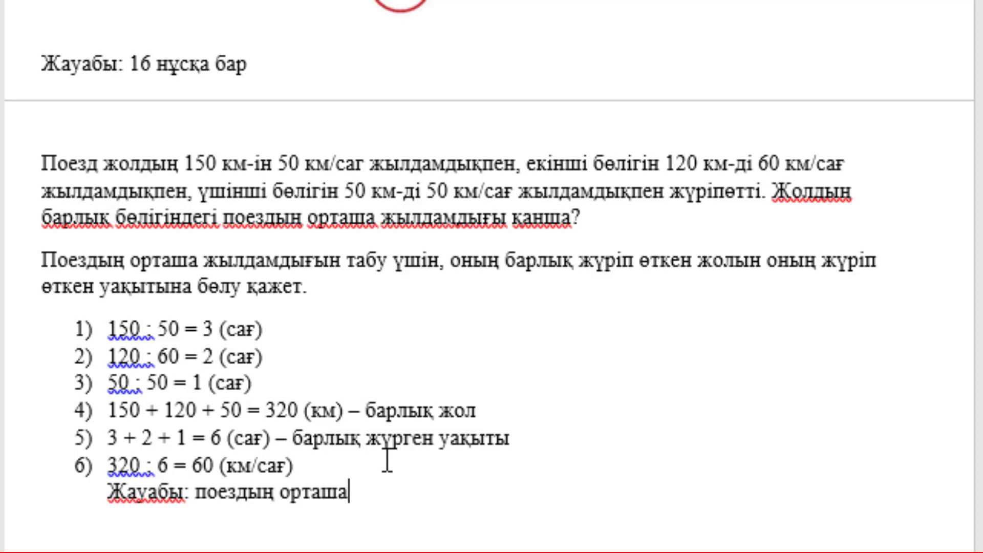
{"action": "type", "text": "жылдам"}
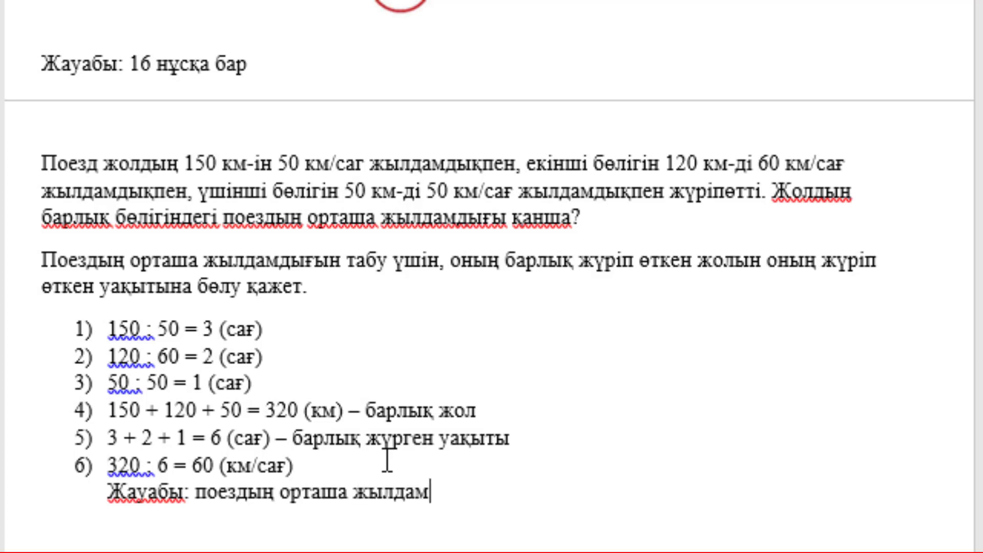
{"action": "type", "text": "дығы "}
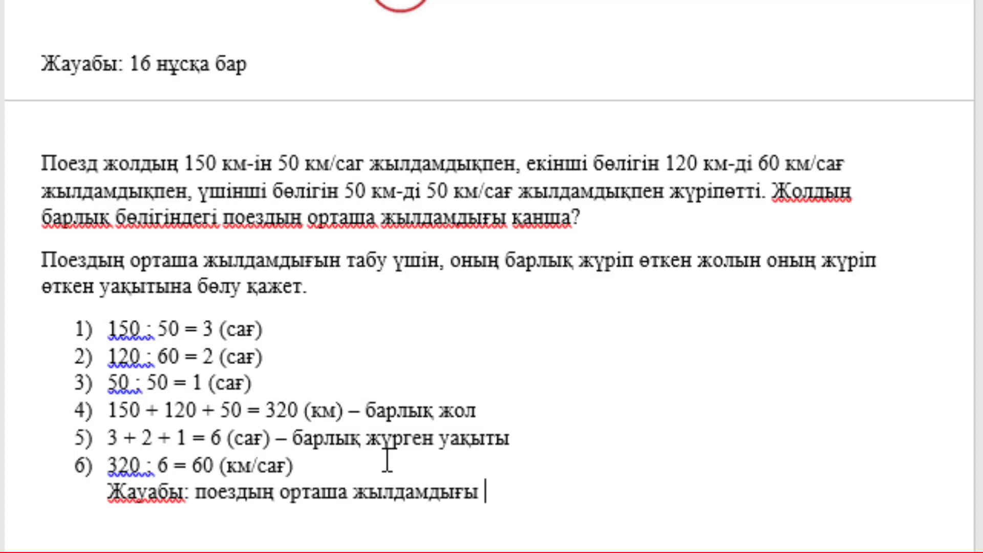
{"action": "type", "text": "60 "}
{"action": "type", "text": "км/"}
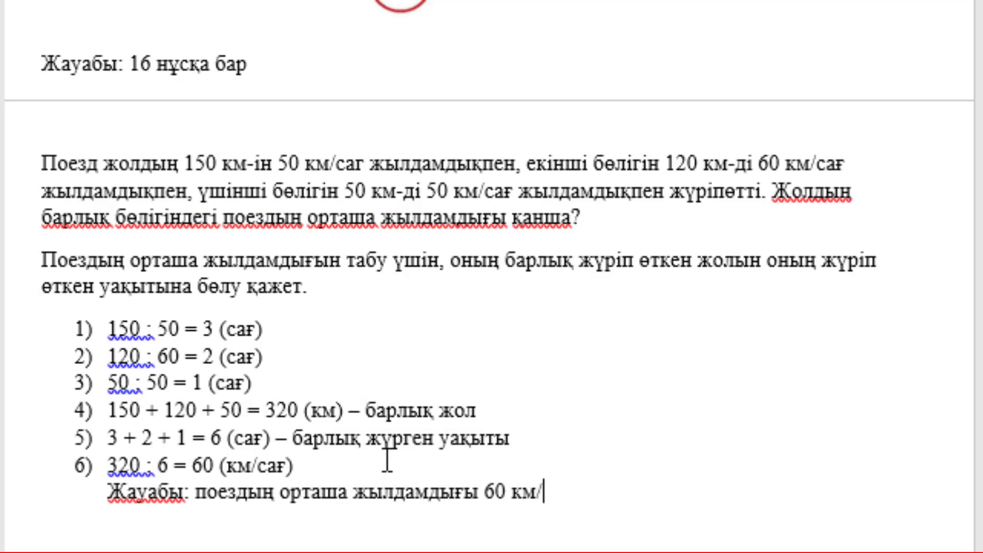
{"action": "type", "text": "сағ"}
{"action": "type", "text": "№"}
{"action": "key", "text": "BackSpace"}
{"action": "type", "text": "."}
Fix the train problem text so 'жүріпөтті' reads 'жүріп өтті'
{"action": "left_click_drag", "start_coordinate": [147, 160], "coordinate": [46, 133]}
{"action": "left_click", "coordinate": [302, 189]}
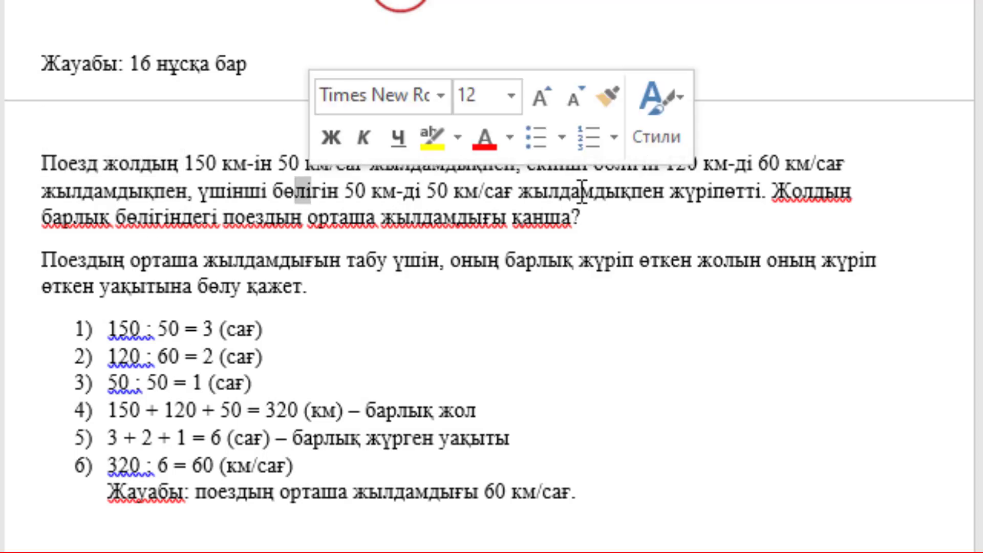
{"action": "left_click", "coordinate": [726, 192]}
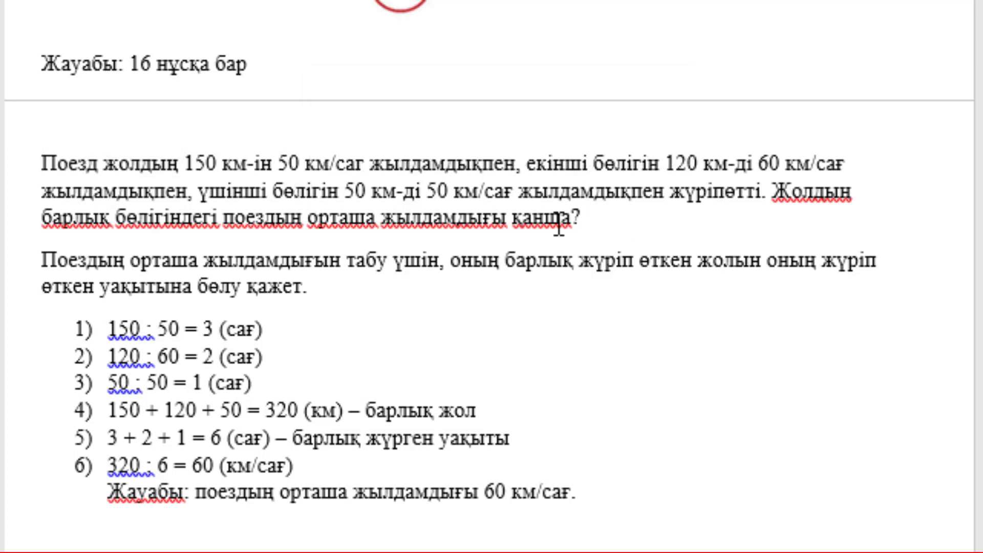
{"action": "left_click", "coordinate": [246, 218]}
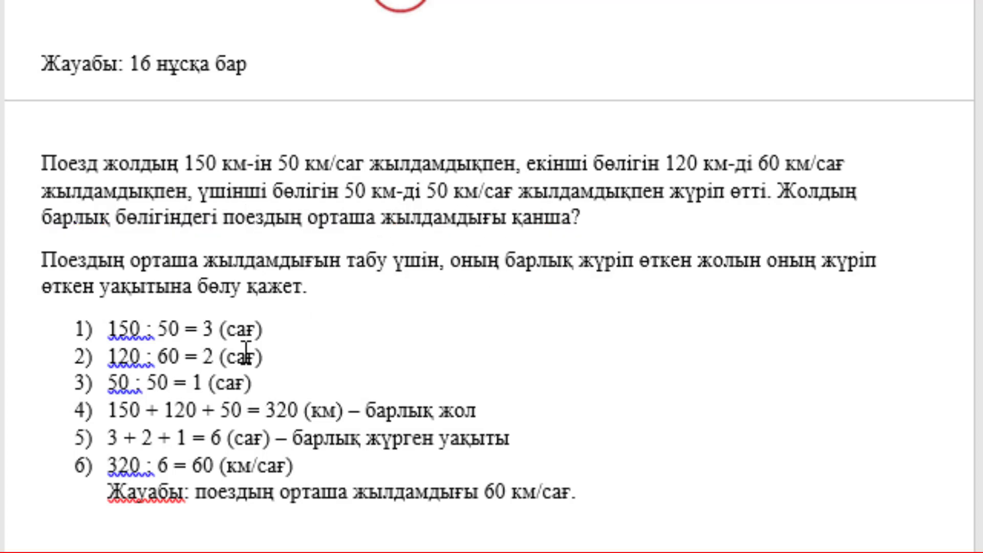
{"action": "left_click_drag", "start_coordinate": [135, 260], "coordinate": [442, 426]}
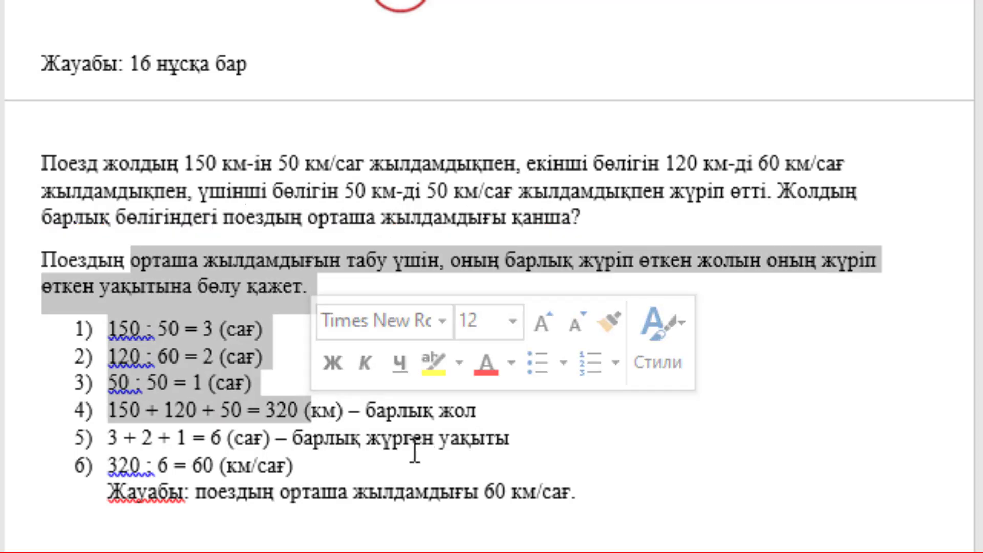
{"action": "left_click", "coordinate": [333, 487]}
{"action": "left_click_drag", "start_coordinate": [297, 493], "coordinate": [555, 504]}
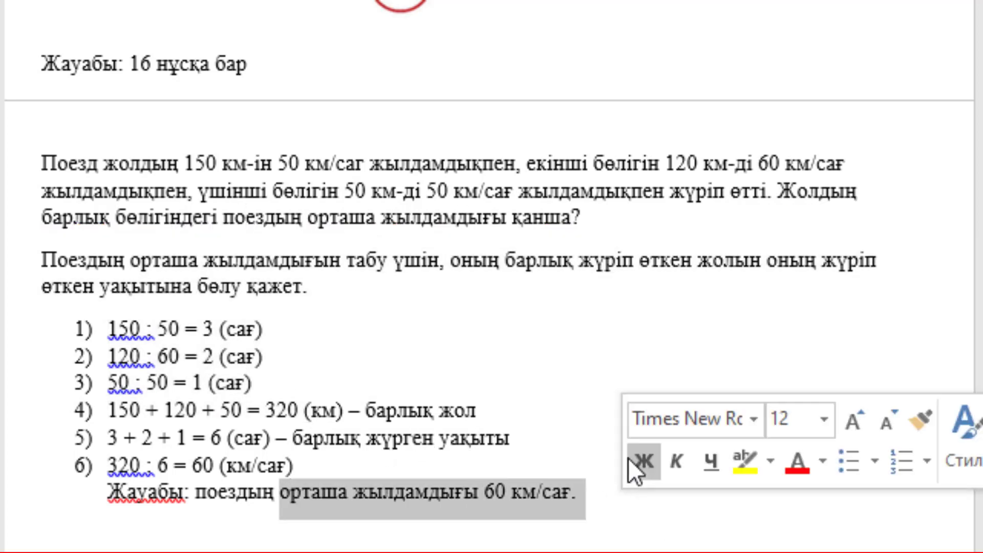
{"action": "left_click", "coordinate": [423, 209]}
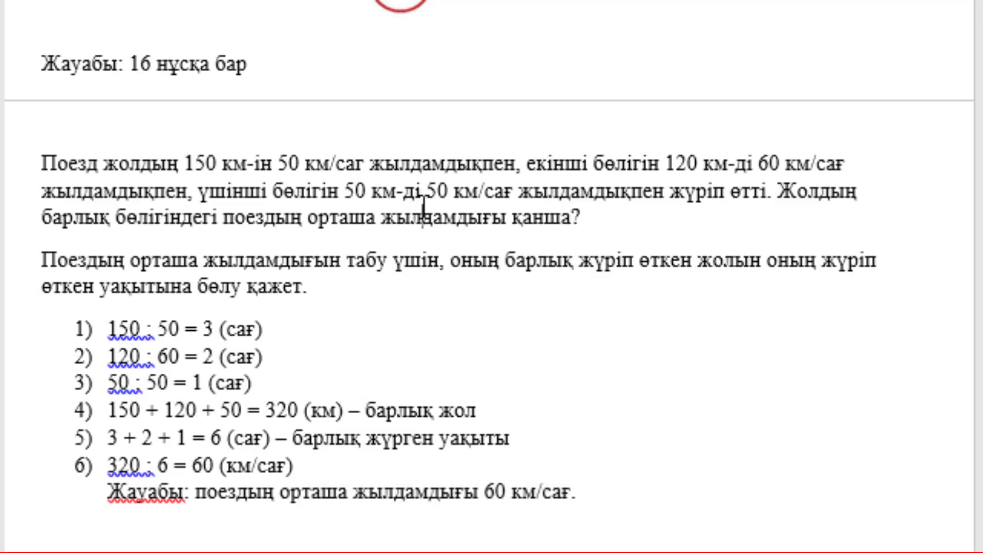